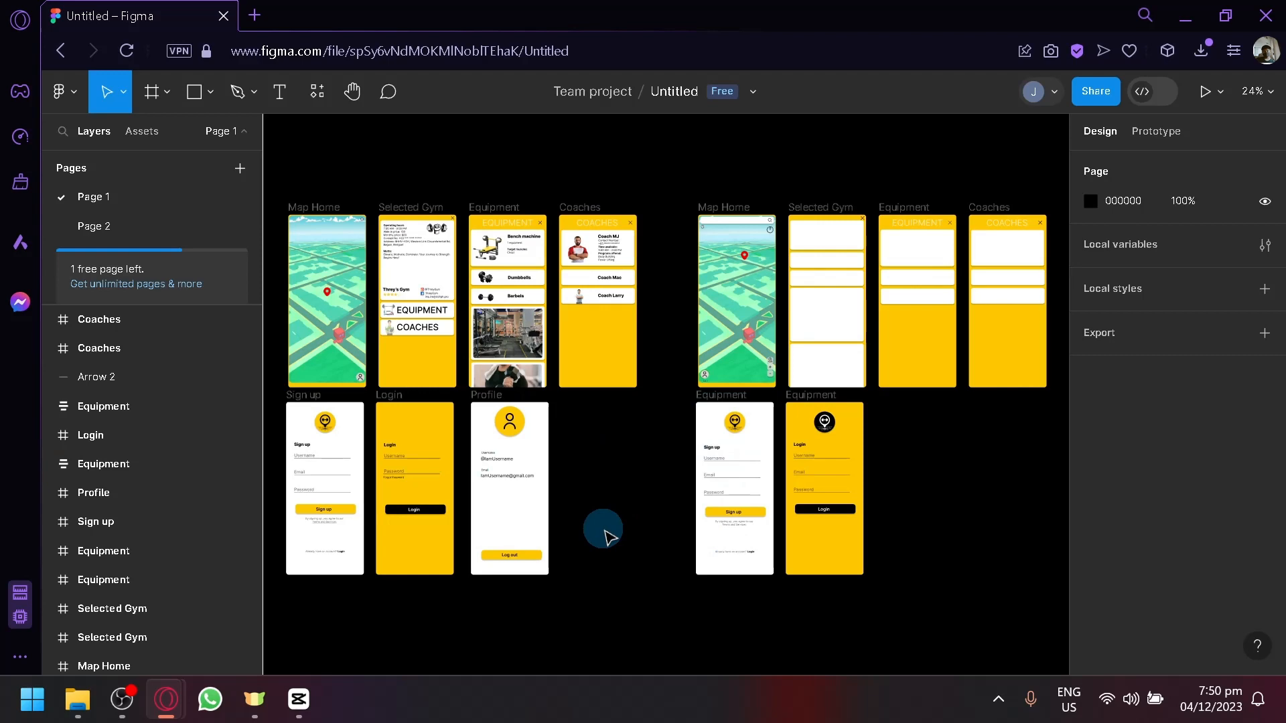
scroll(604, 531, up, 5)
drag(605, 531, 1192, 442)
drag(727, 452, 717, 532)
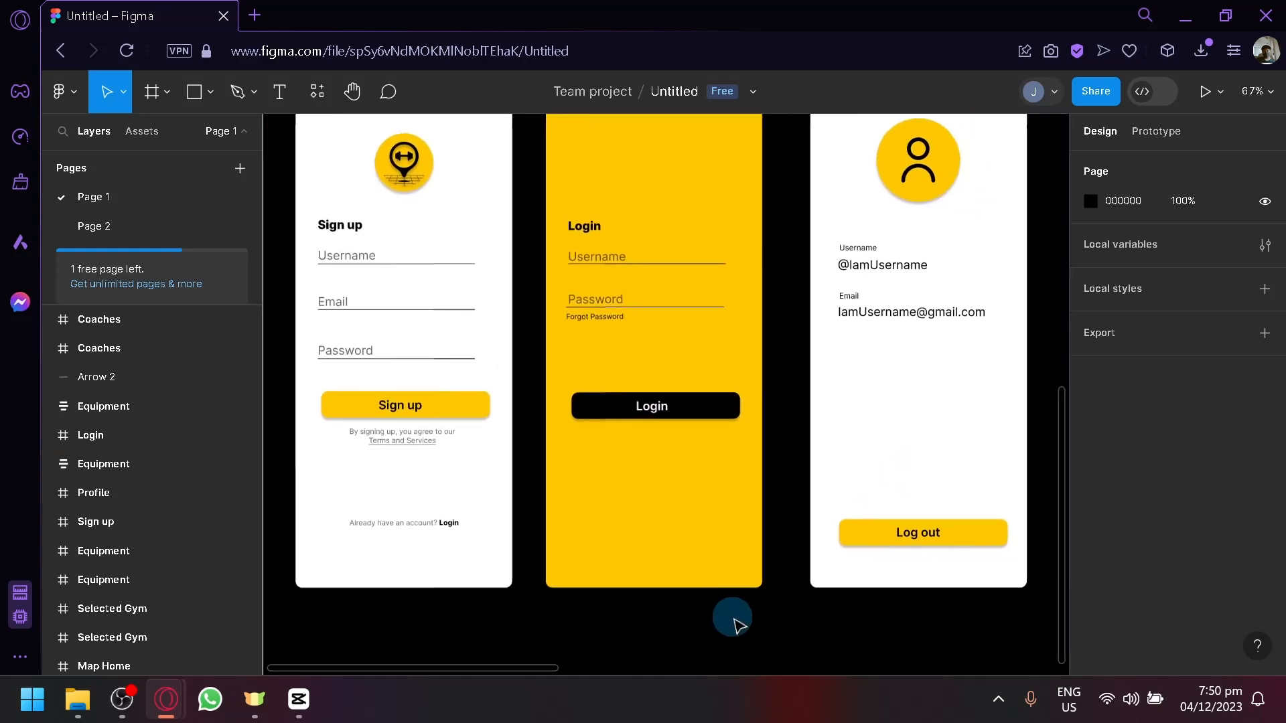
scroll(687, 633, up, 1)
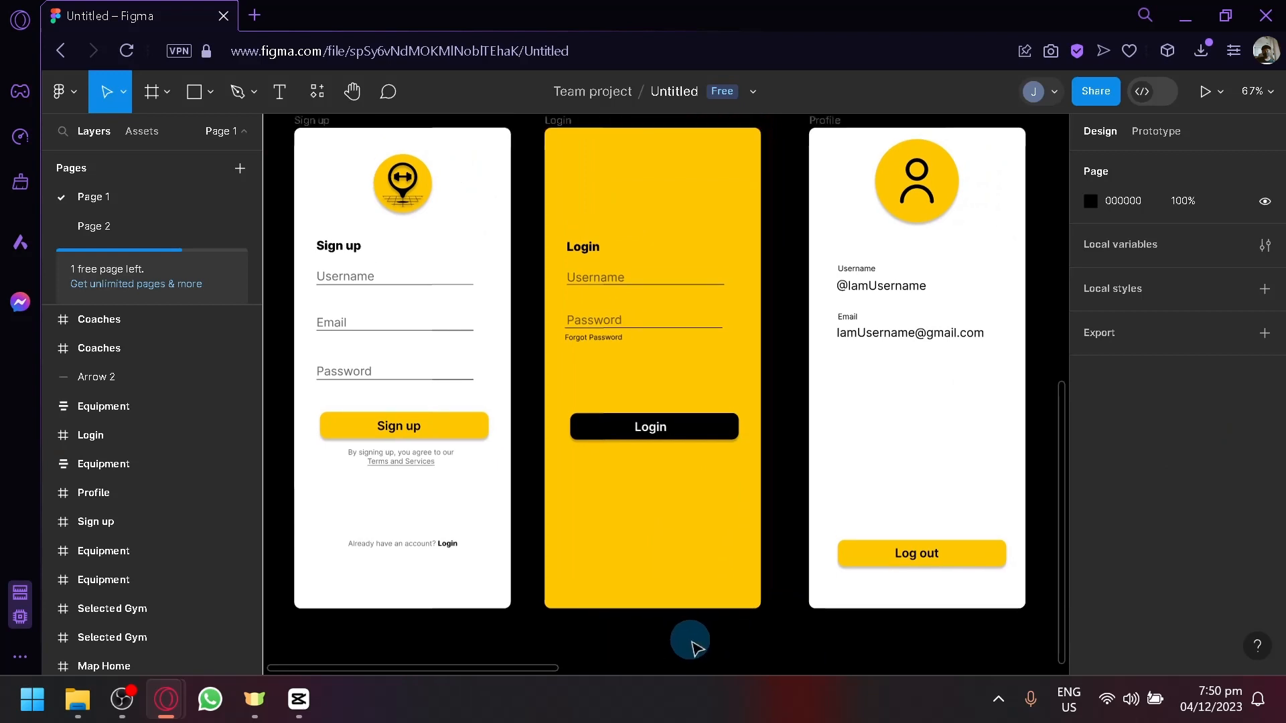
Step: Search Google Images for "loading screen" in a new browser tab, browse the results for design references, and close the tab
click(253, 22)
text(loading screen)
key(Return)
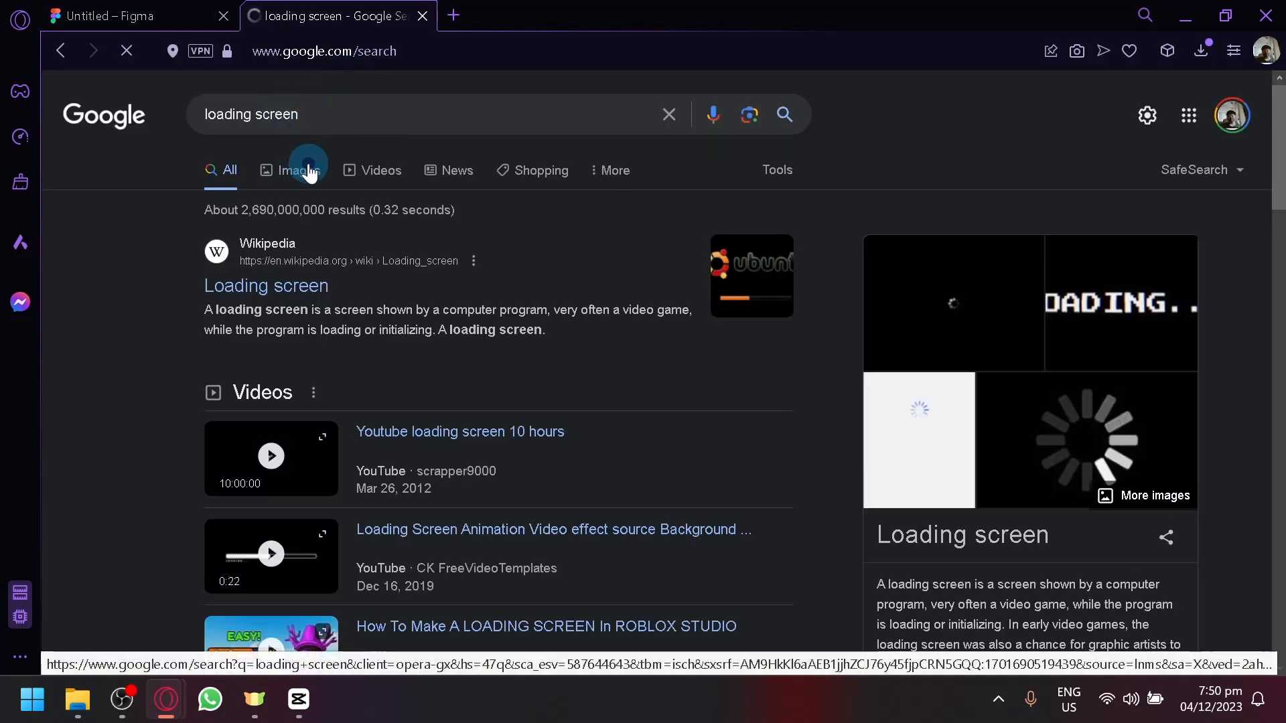
click(309, 167)
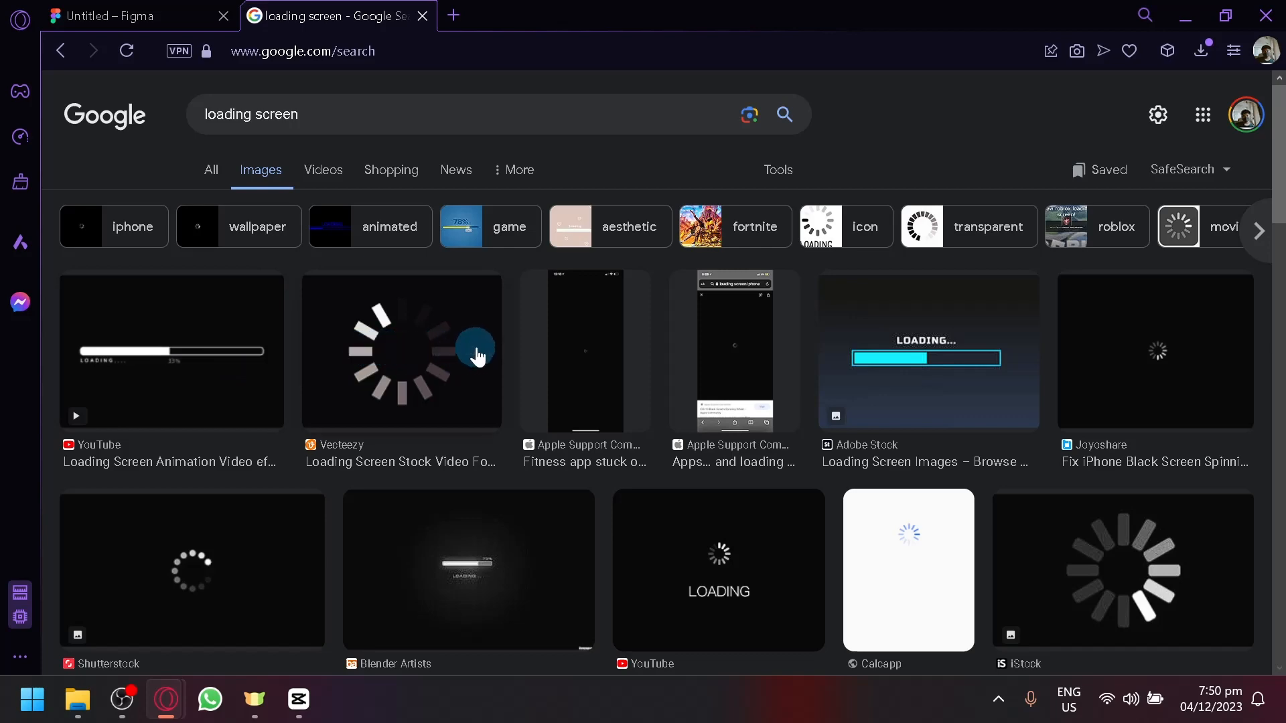
scroll(539, 353, down, 4)
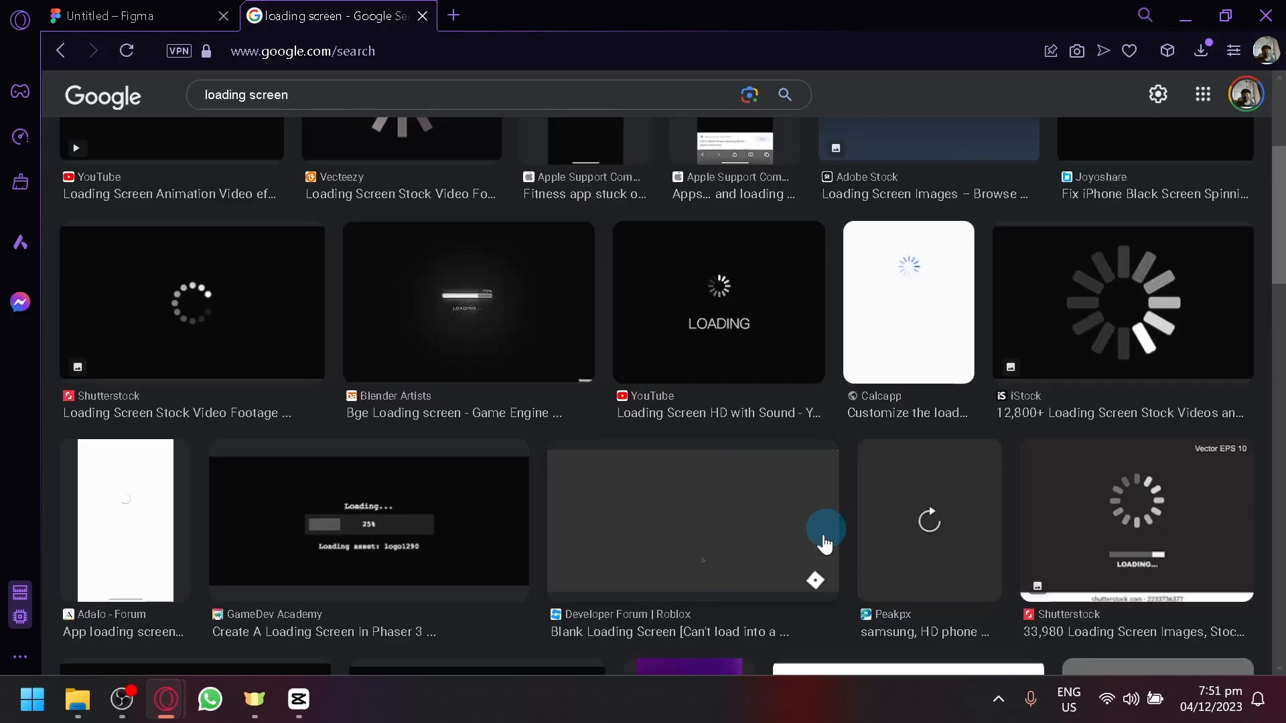
scroll(737, 522, down, 4)
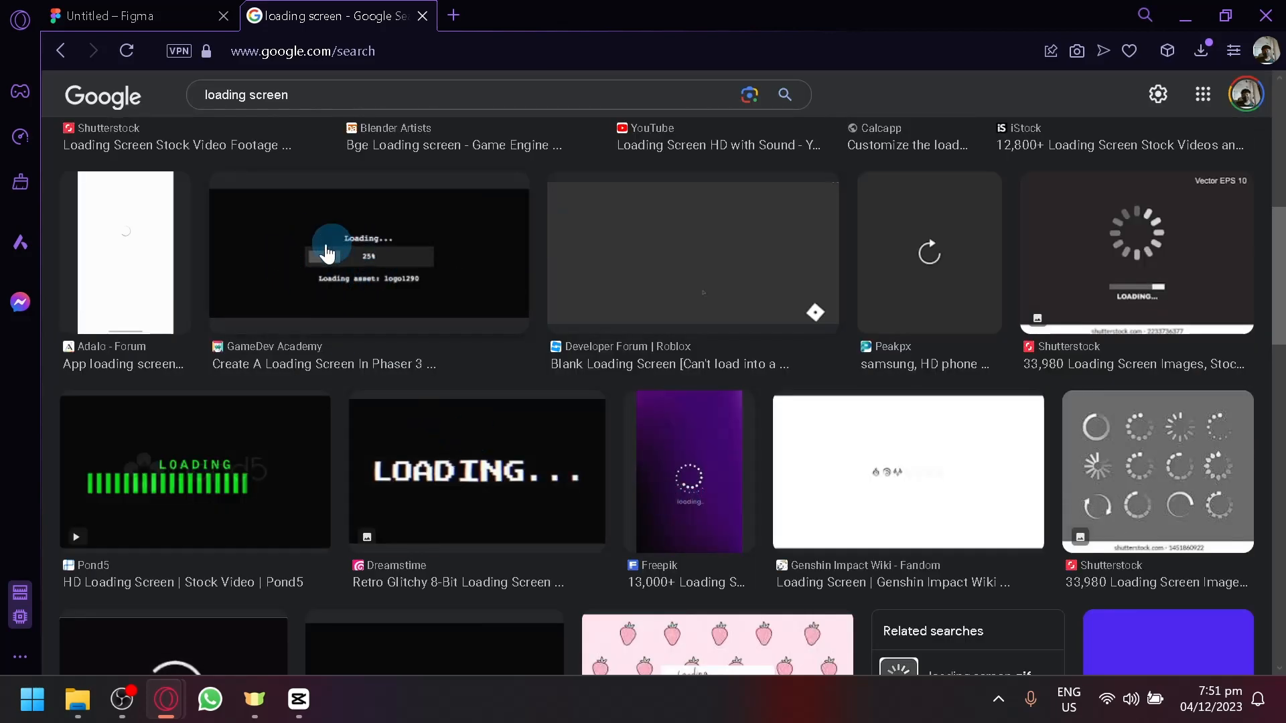
scroll(1018, 402, down, 12)
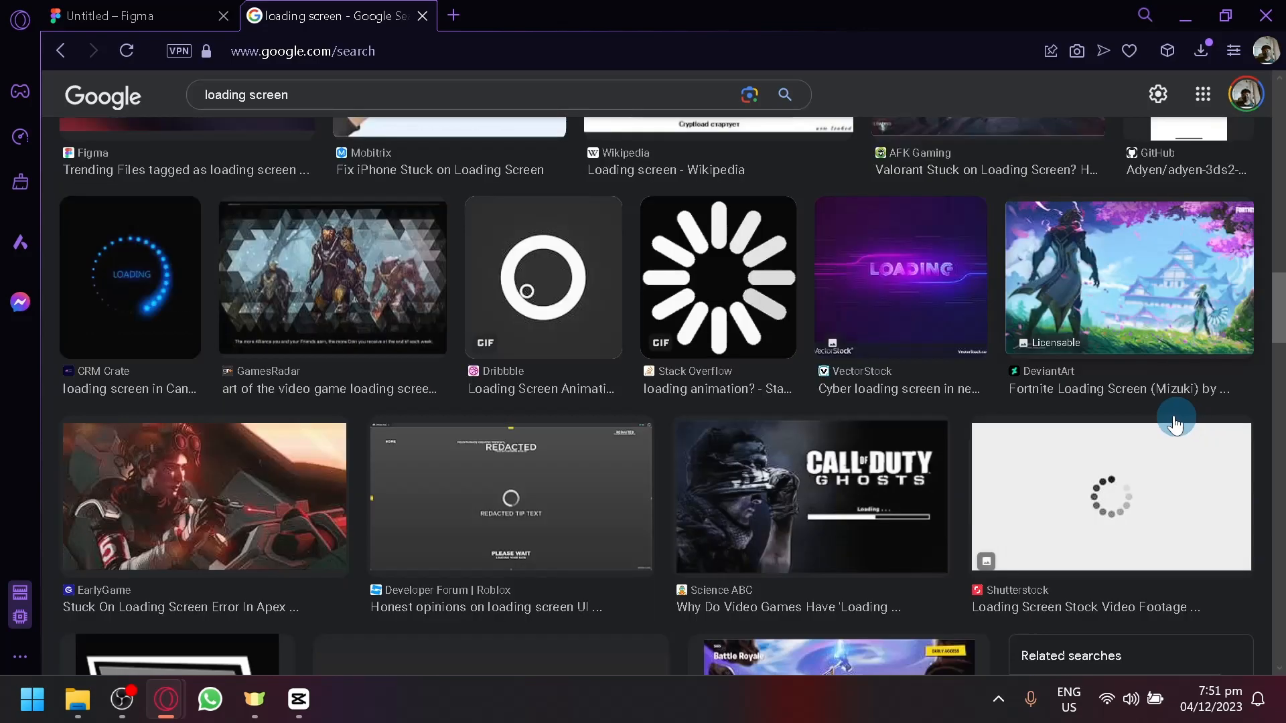
scroll(736, 335, down, 2)
scroll(337, 250, up, 10)
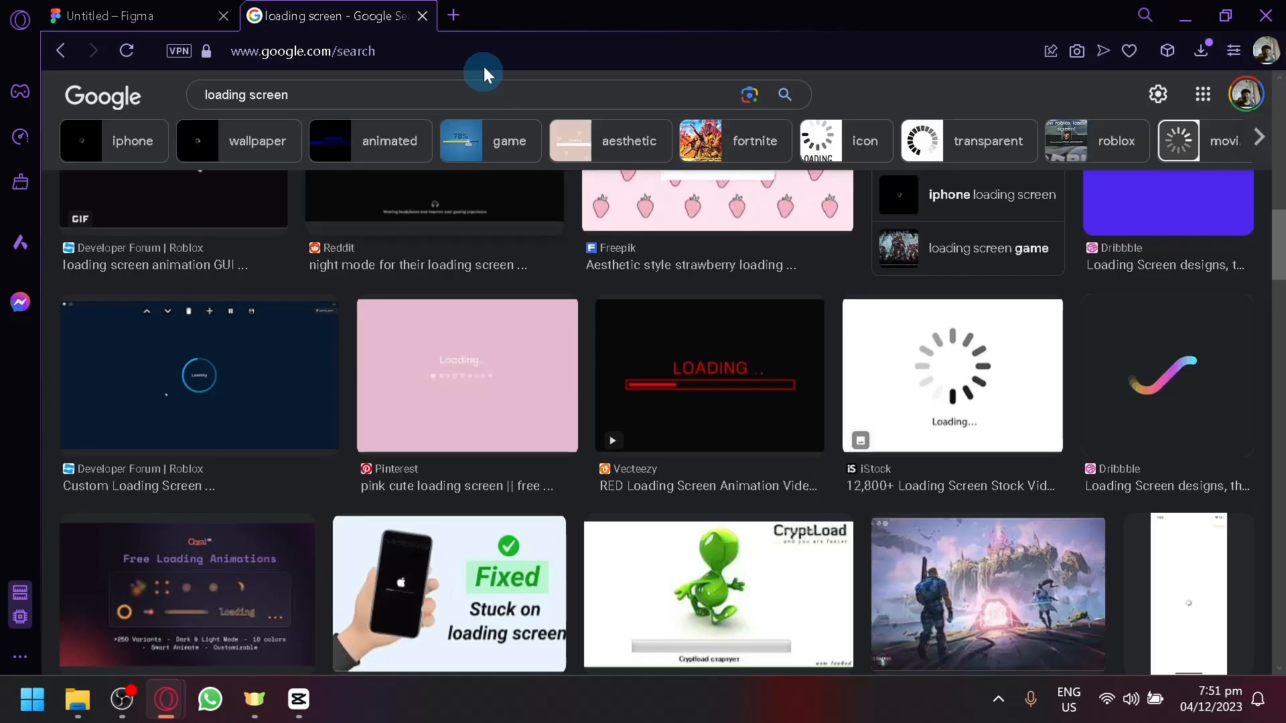
click(424, 19)
Step: Duplicate the white Sign up frame beside the Login and Profile screens and place the copy left of the original
drag(808, 625, 728, 627)
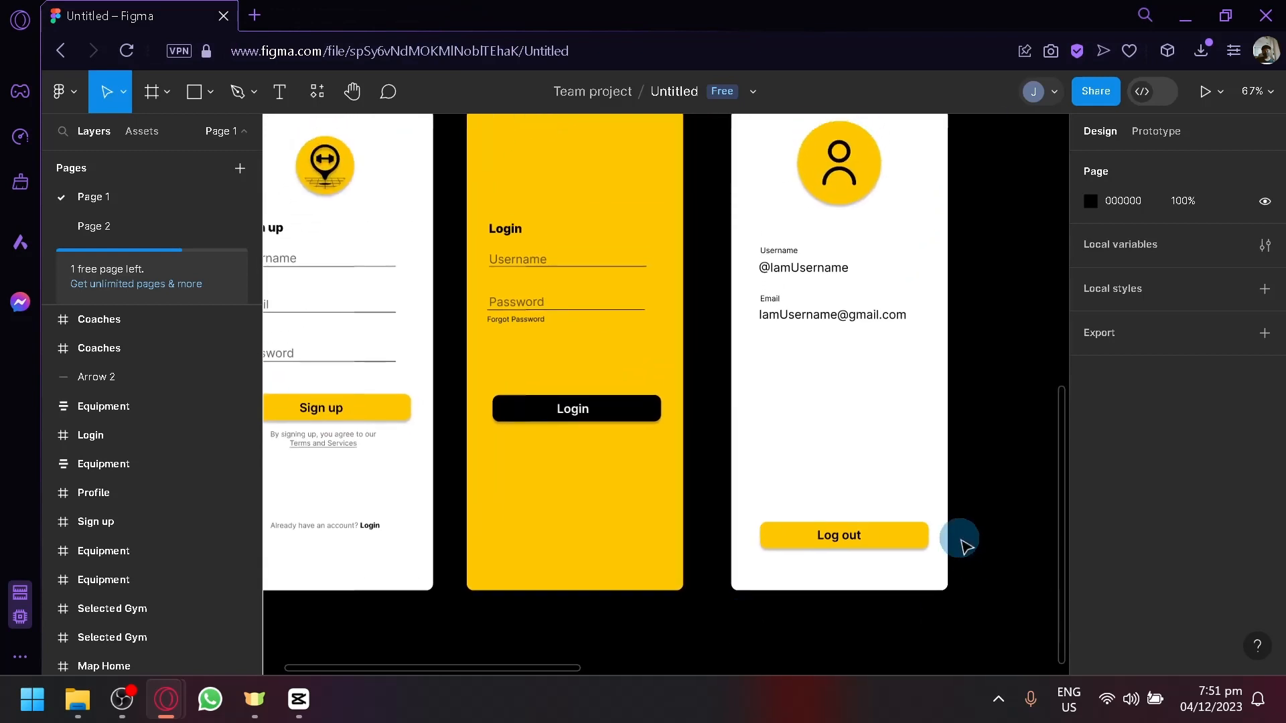
drag(964, 534, 741, 568)
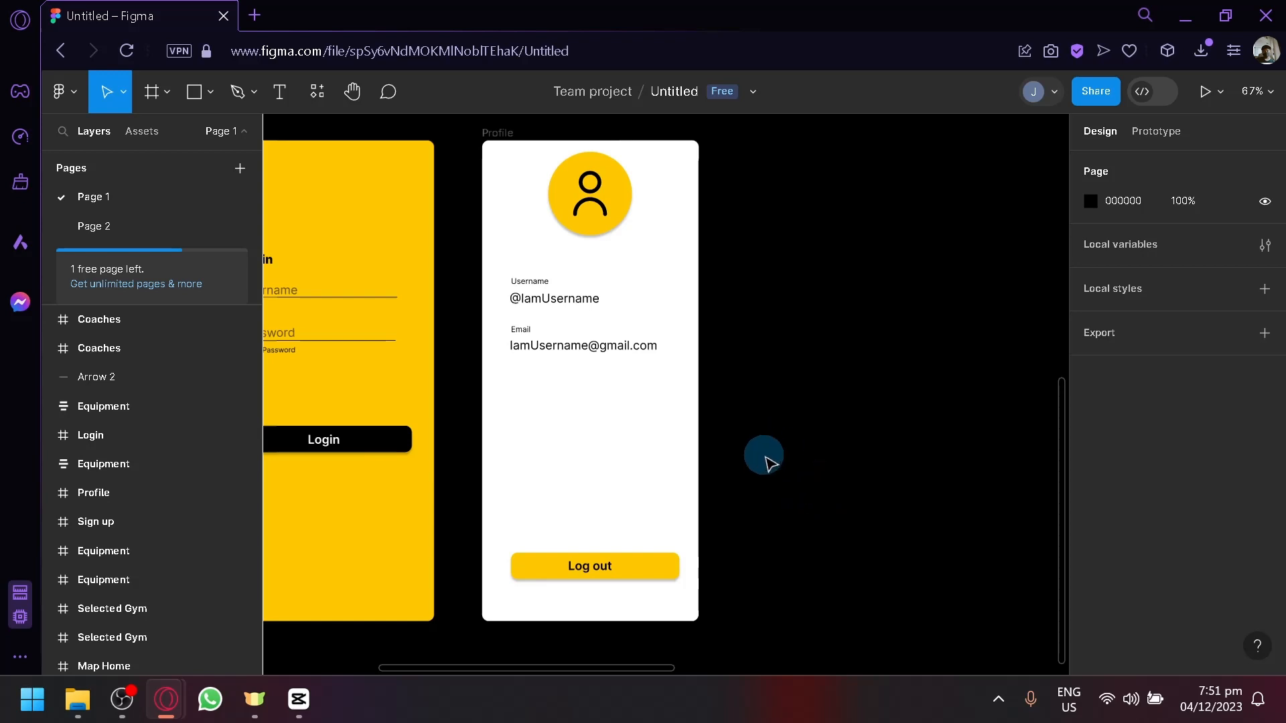
ctrl+scroll(746, 516, down, 5)
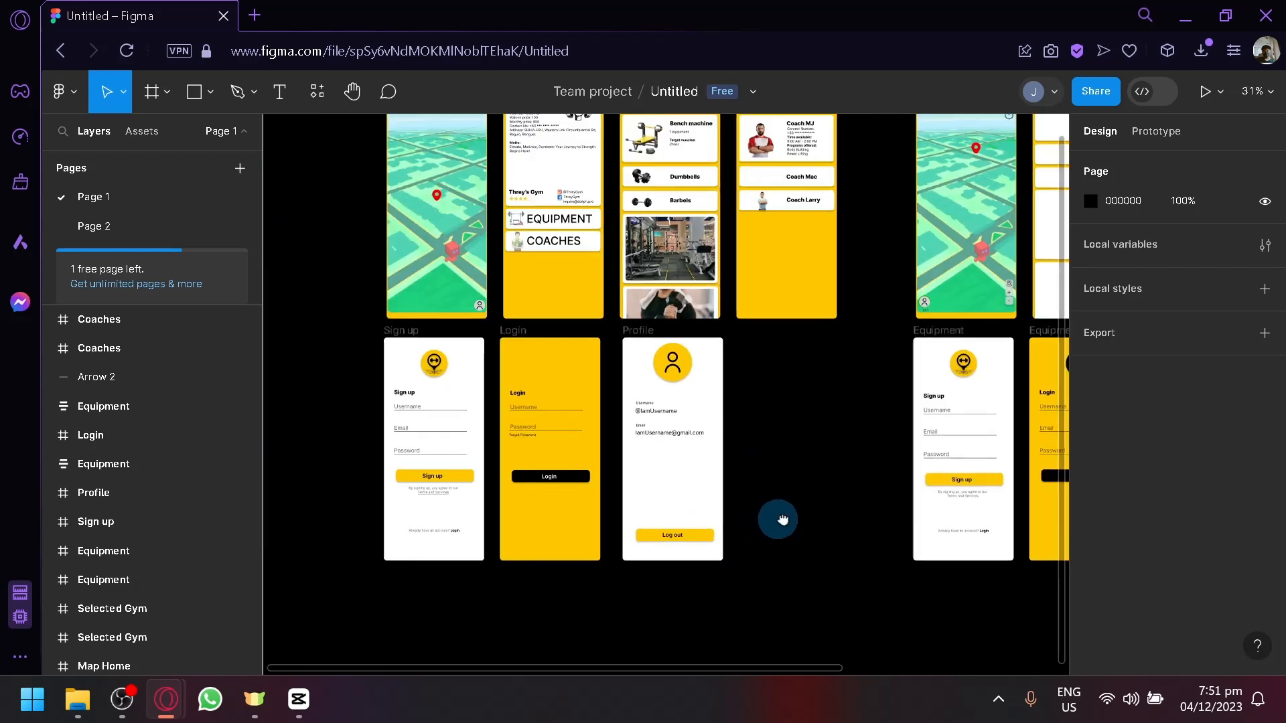
drag(775, 519, 849, 516)
drag(830, 582, 929, 540)
drag(625, 593, 651, 691)
ctrl+scroll(748, 623, up, 3)
click(552, 135)
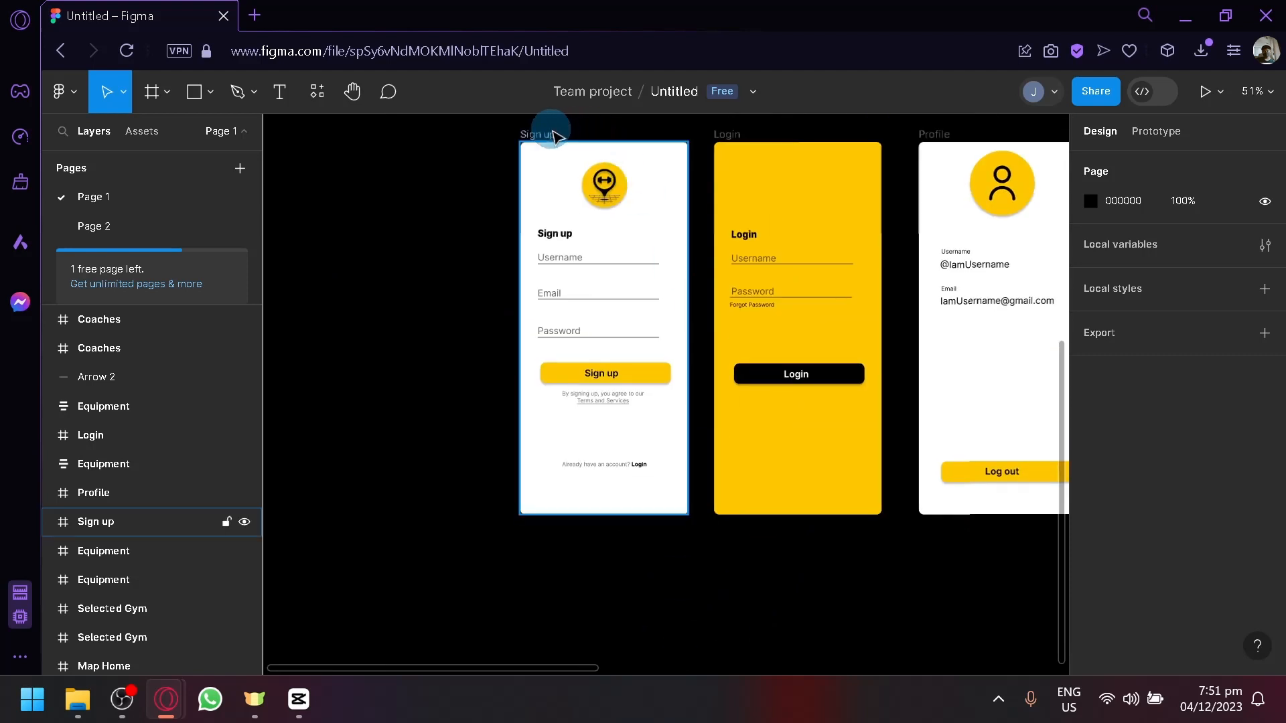
alt+drag(547, 175, 325, 194)
drag(531, 562, 751, 651)
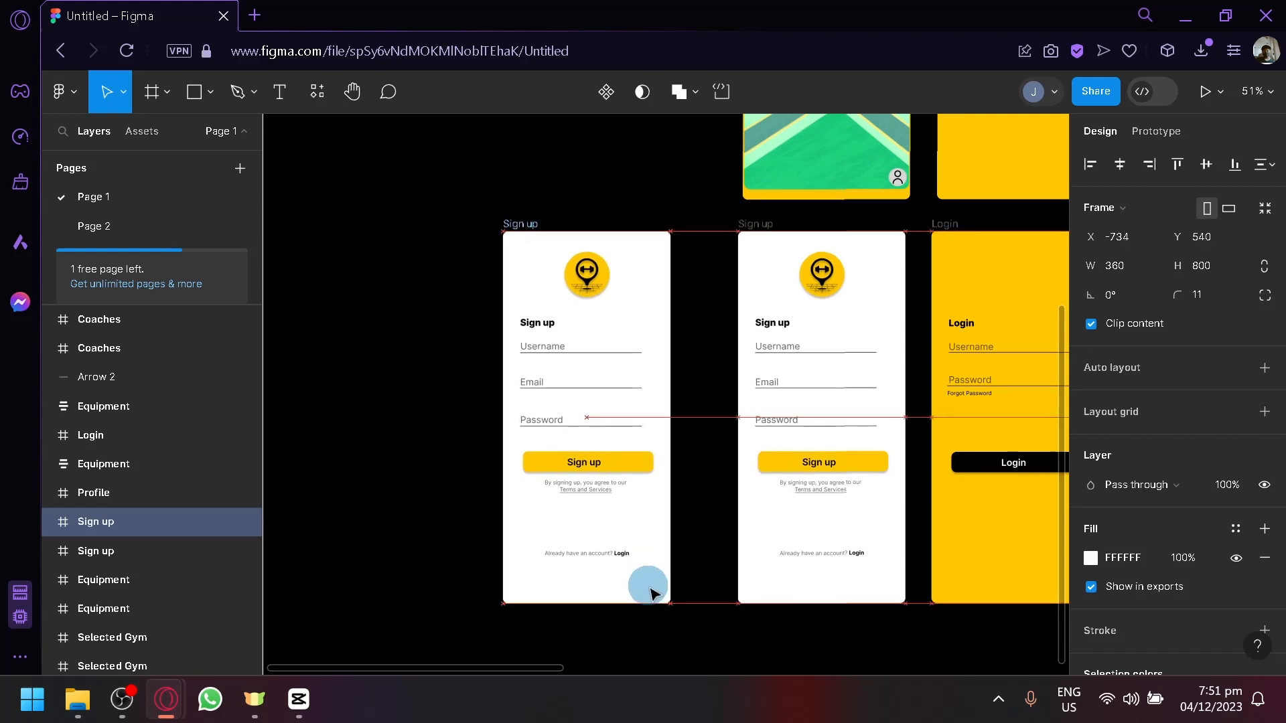
click(693, 615)
Step: Delete the sign-up form group and the "Already have an account? Login" text from the duplicated frame
scroll(697, 623, up, 2)
scroll(693, 615, up, 2)
click(543, 371)
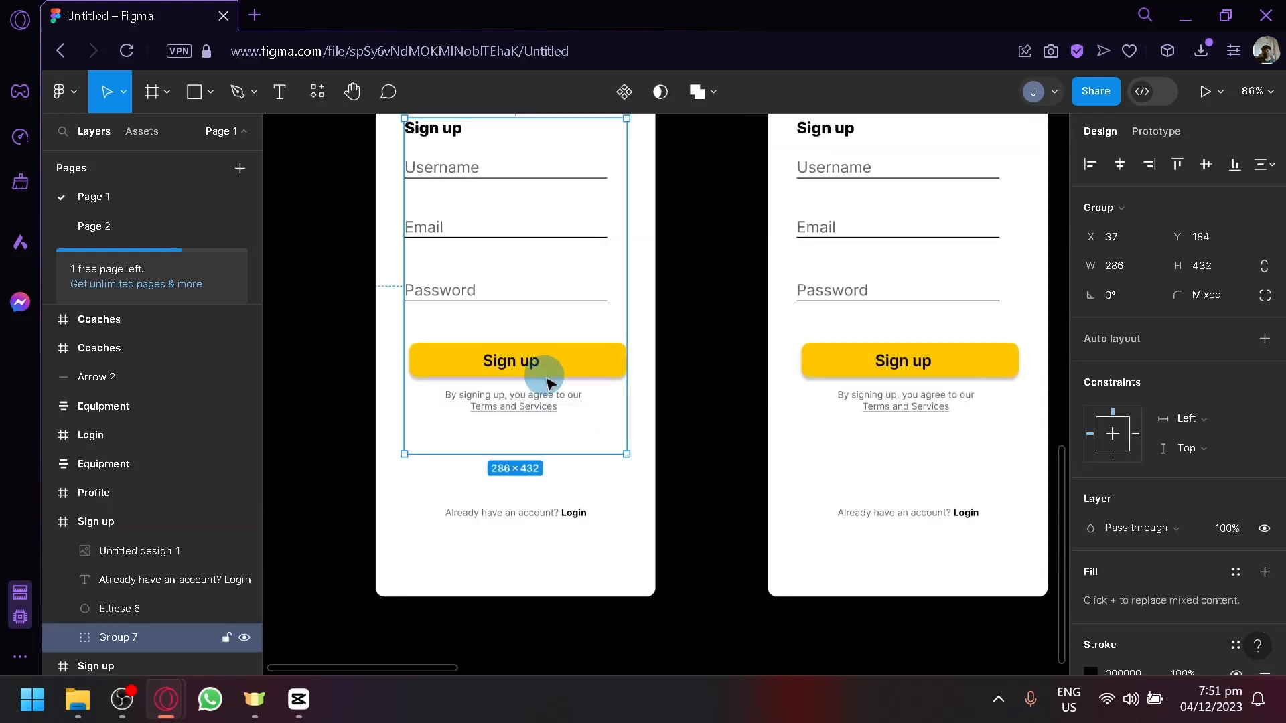
key(Delete)
click(574, 521)
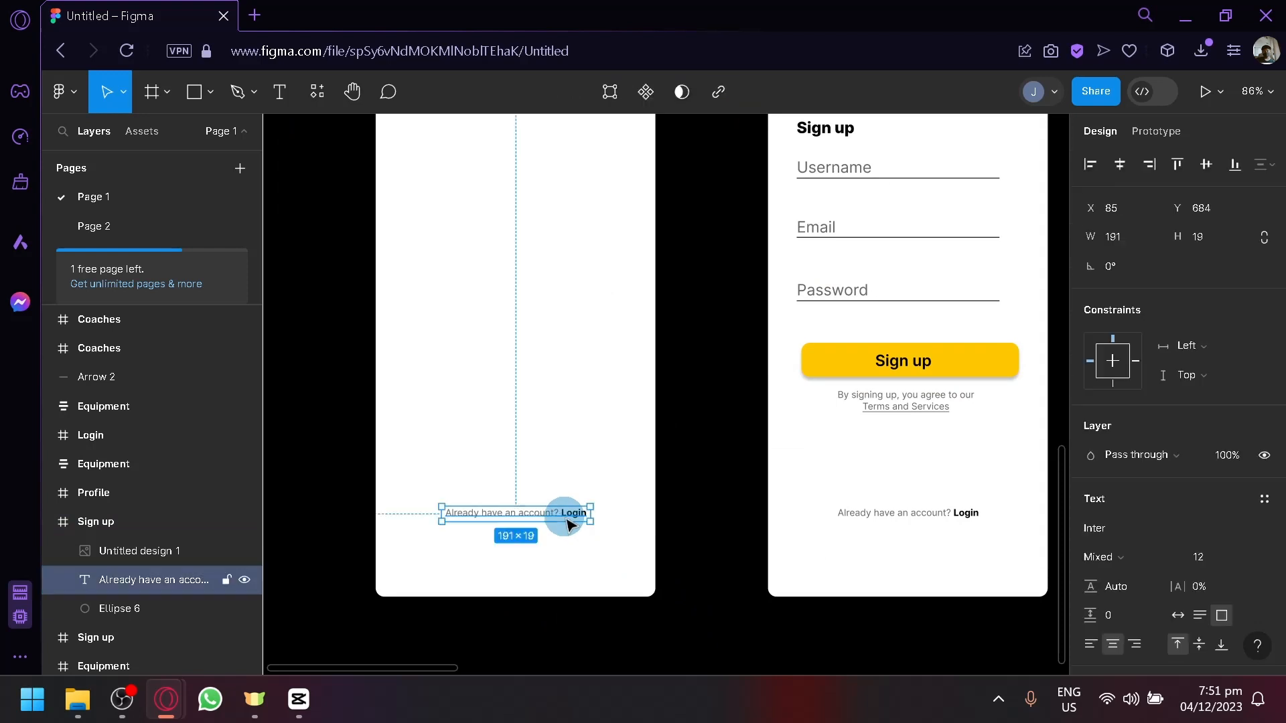
key(Delete)
Step: Enlarge the gym logo and its yellow circle together to about 216 × 216 and centre them horizontally in the duplicated frame
scroll(568, 522, up, 3)
double_click(488, 288)
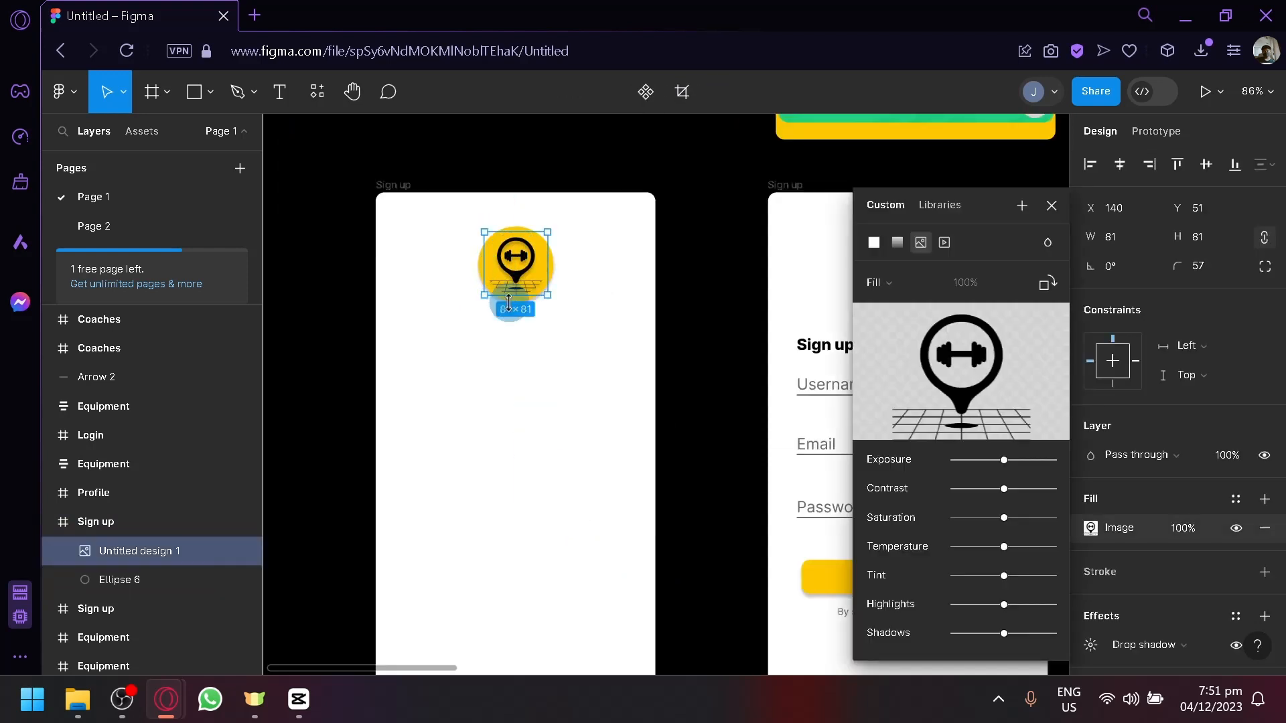
click(362, 244)
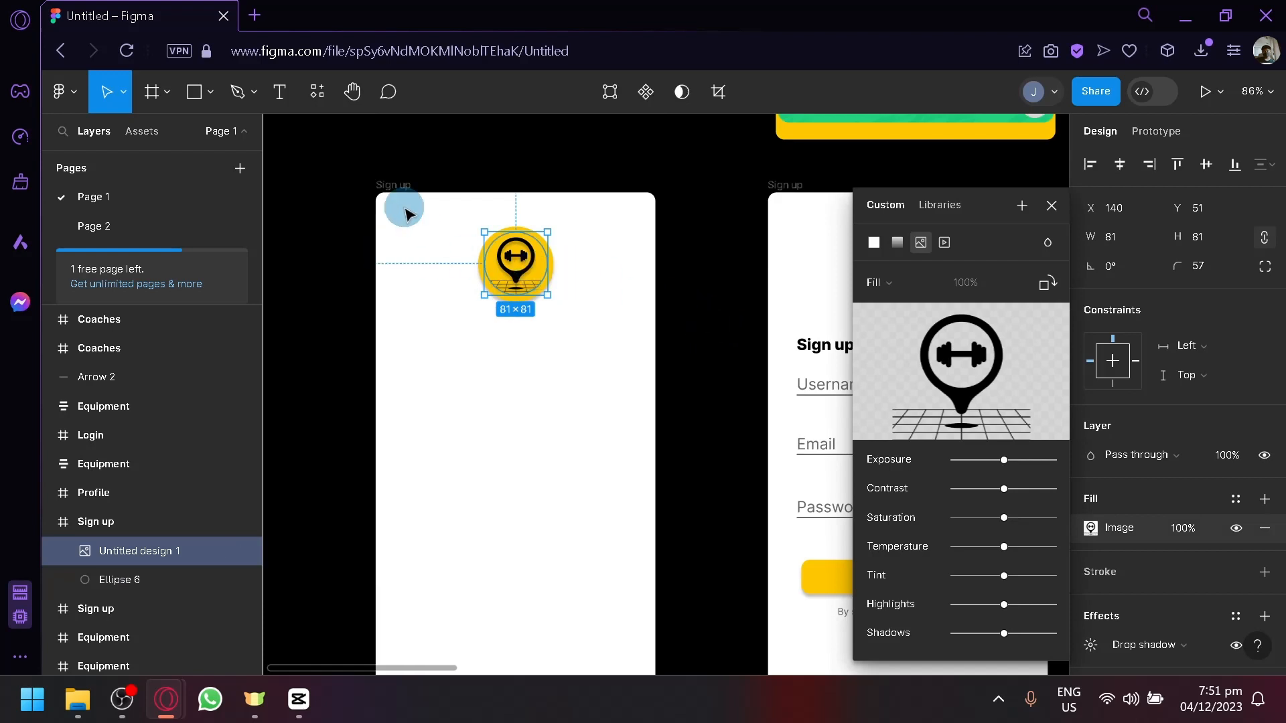
click(407, 213)
drag(365, 196, 663, 311)
click(543, 300)
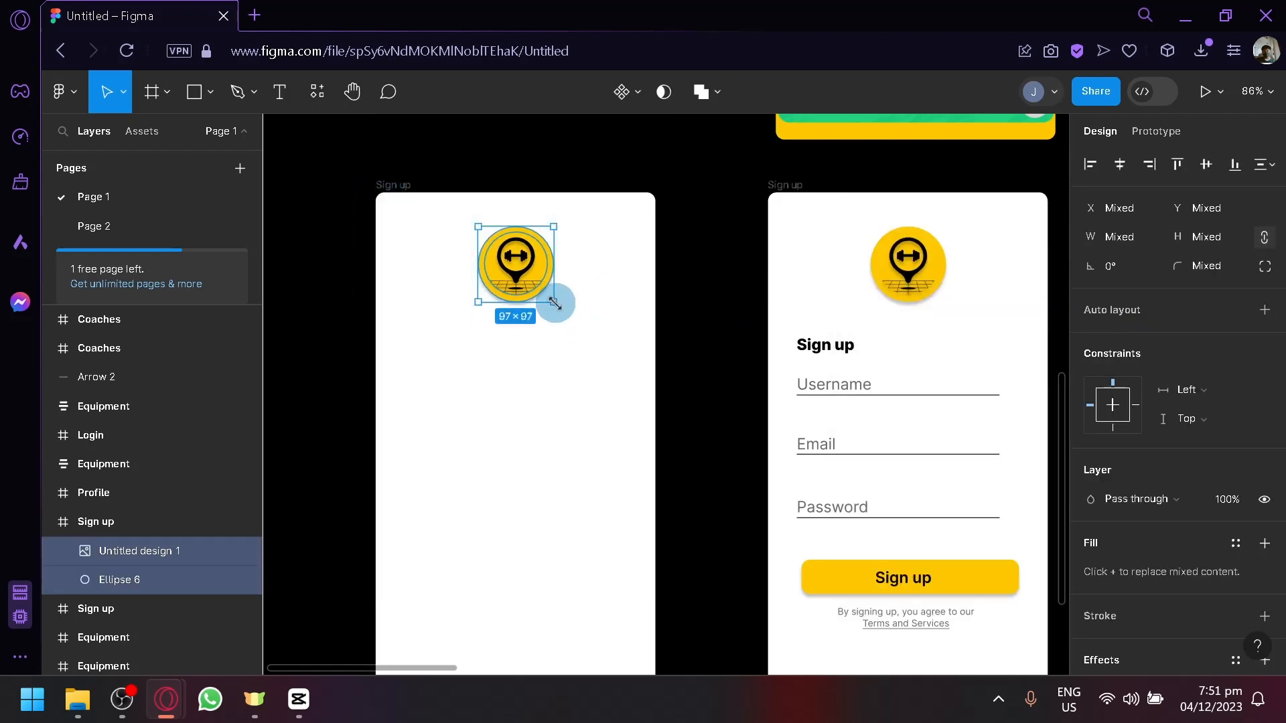
drag(554, 303, 672, 445)
key(ctrl+z)
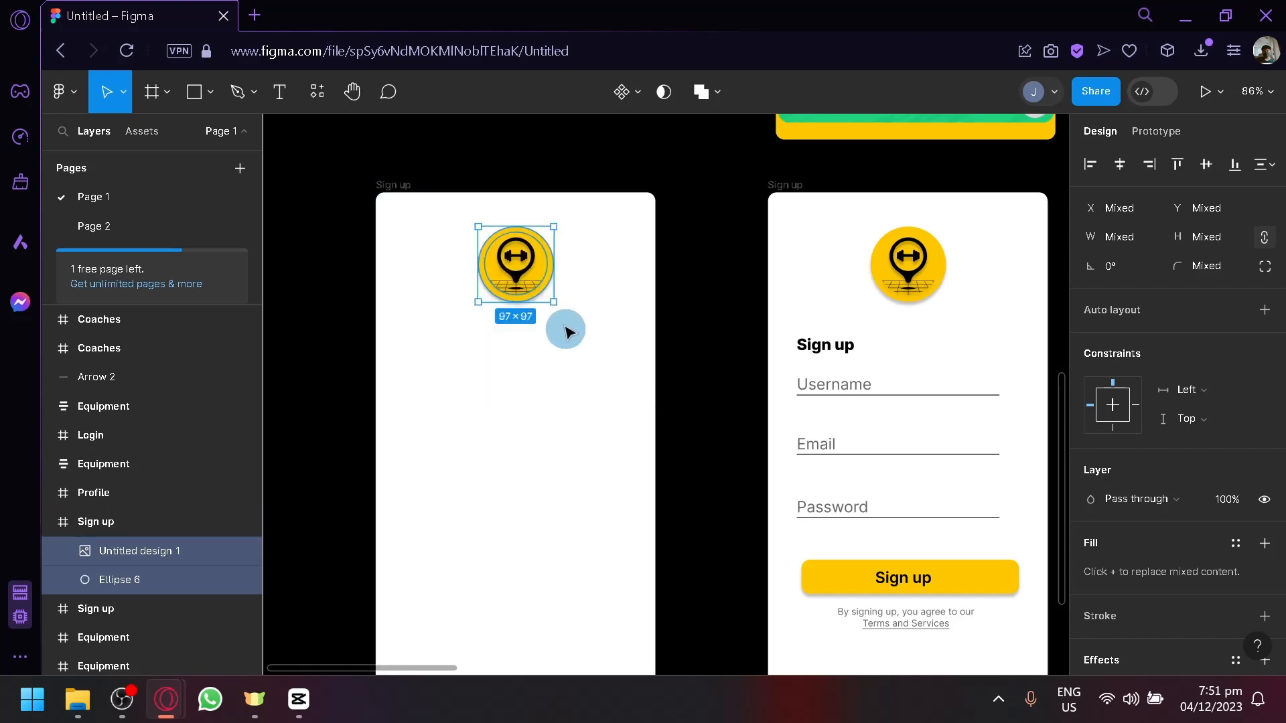
drag(558, 304, 633, 395)
drag(587, 338, 543, 339)
click(682, 397)
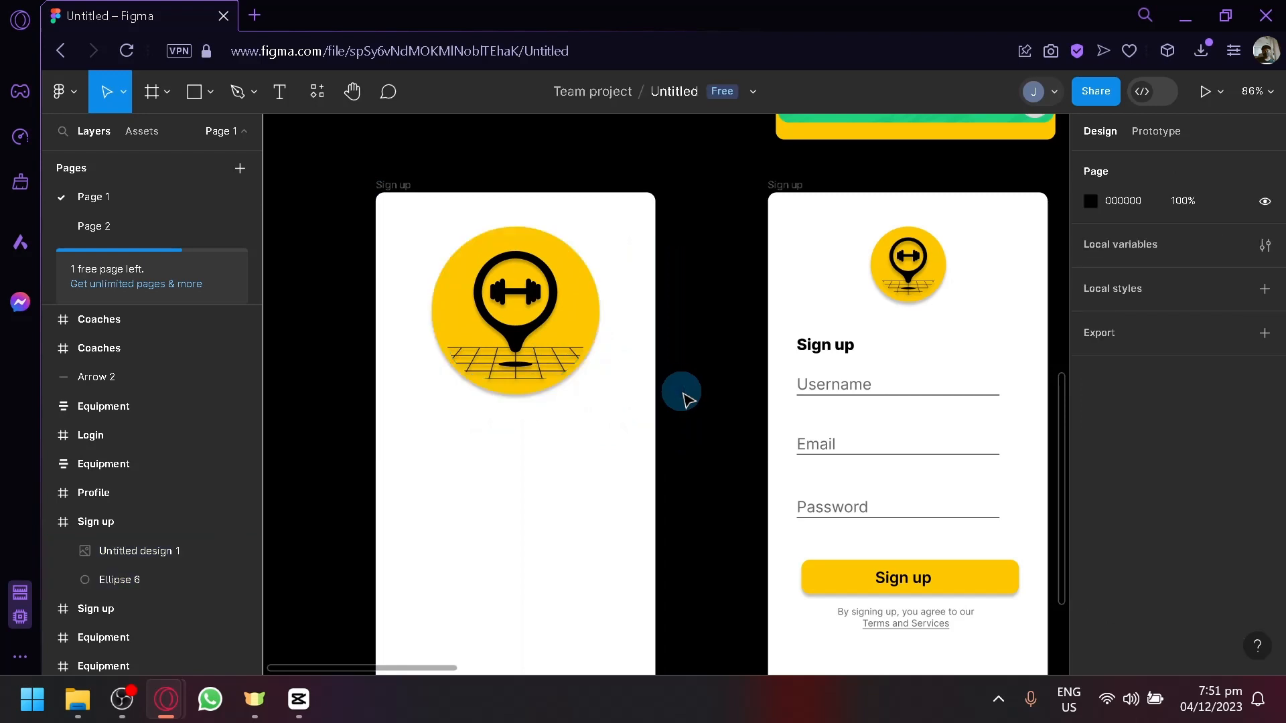
Step: Move the enlarged logo and its yellow circle down within the duplicated frame, keeping them horizontally centred
scroll(685, 399, down, 3)
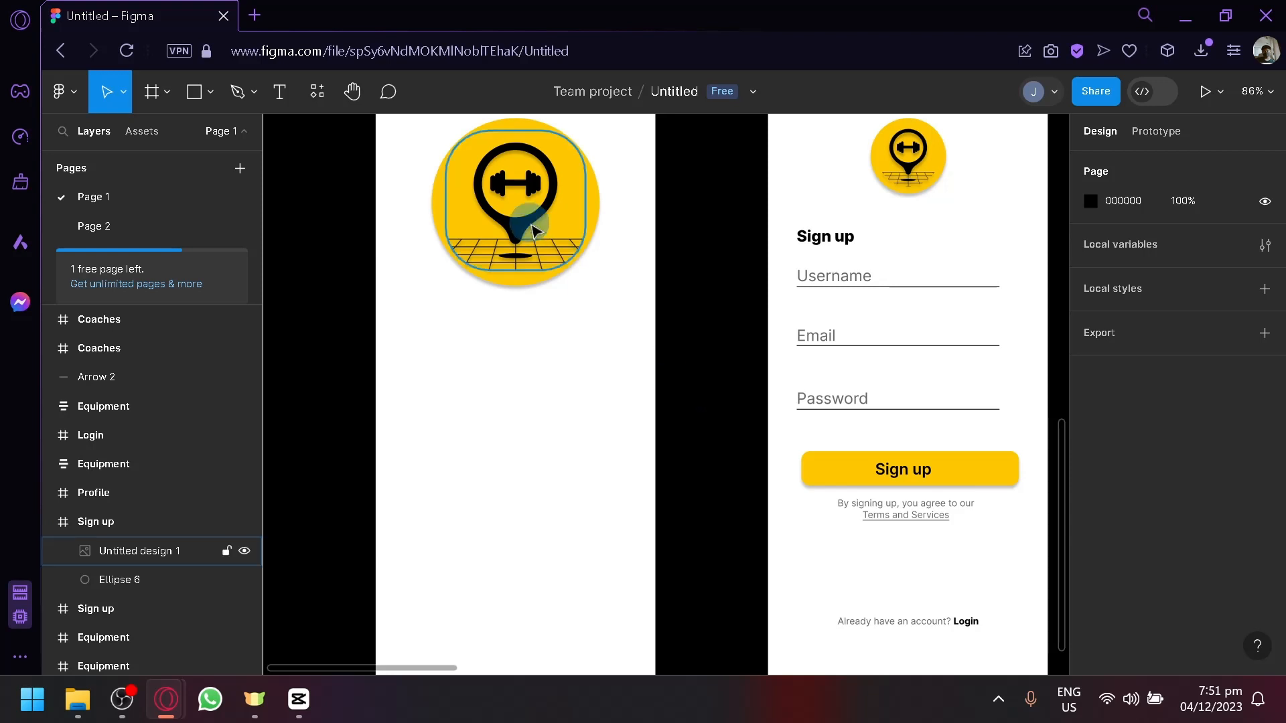
drag(594, 247, 432, 179)
drag(519, 272, 519, 330)
click(680, 310)
scroll(679, 310, up, 3)
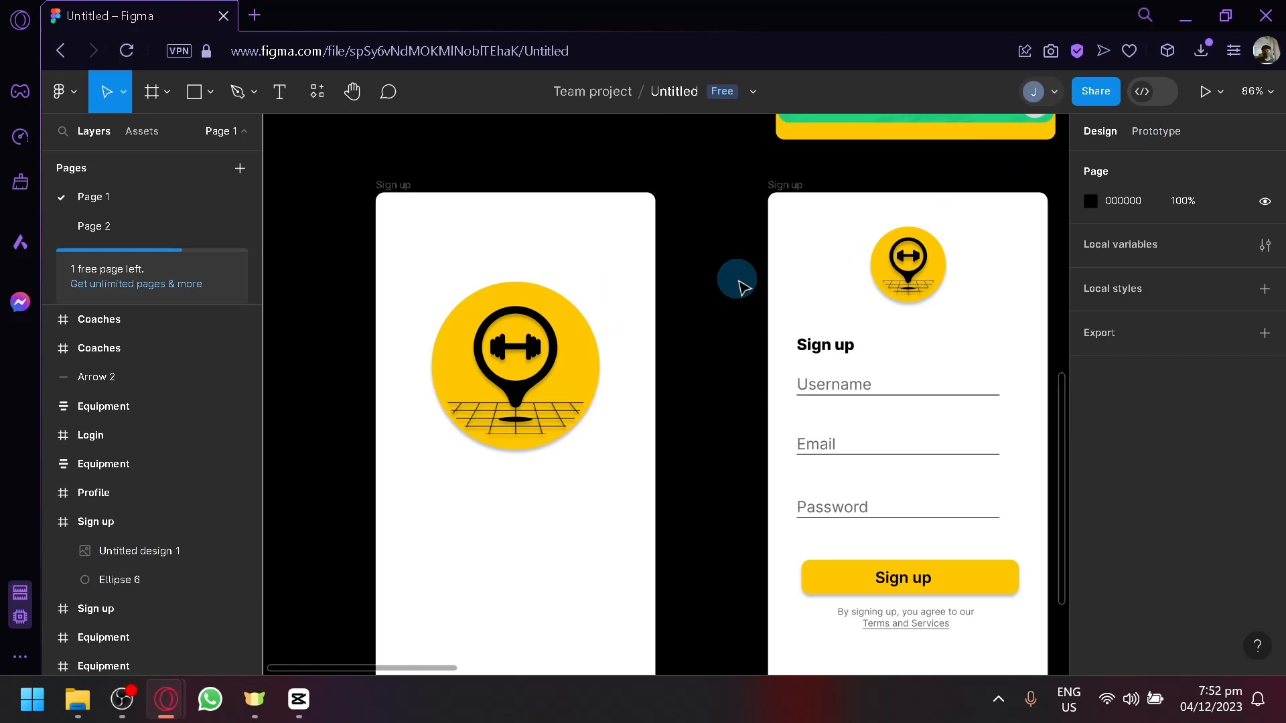
Step: Shift the logo image and yellow circle slightly up to leave more empty space beneath them
scroll(743, 288, down, 3)
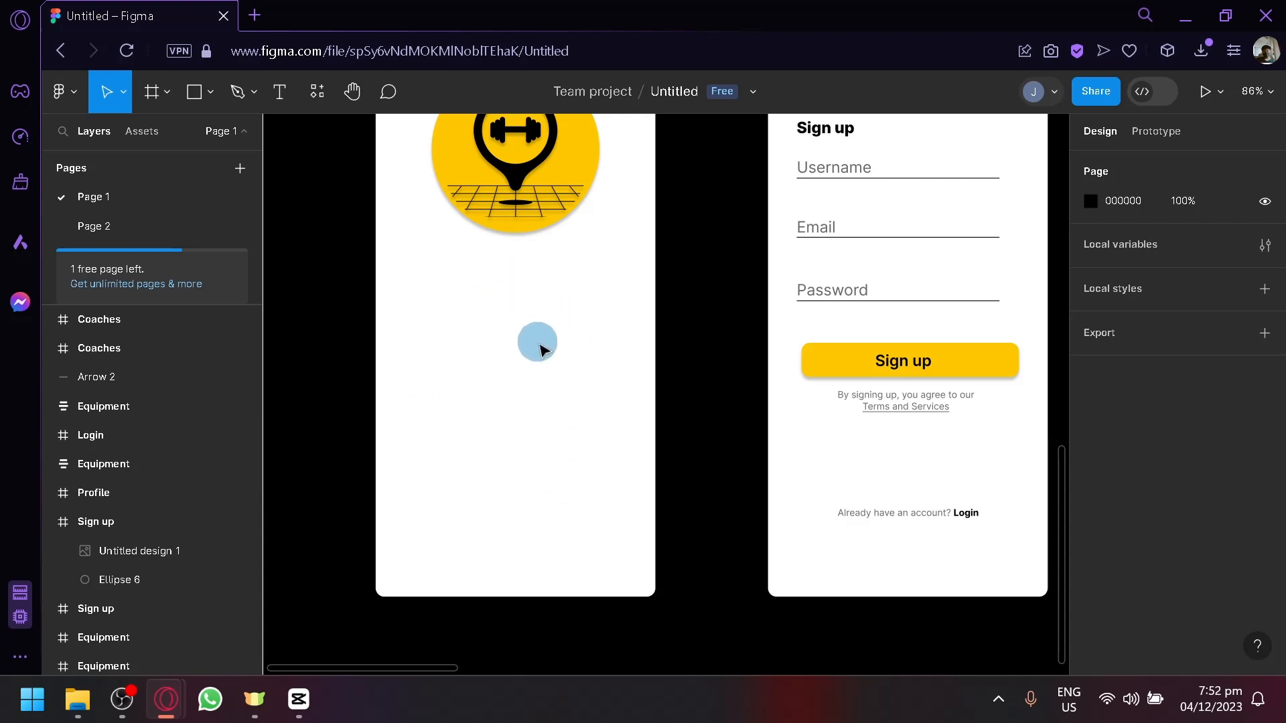
scroll(663, 354, up, 3)
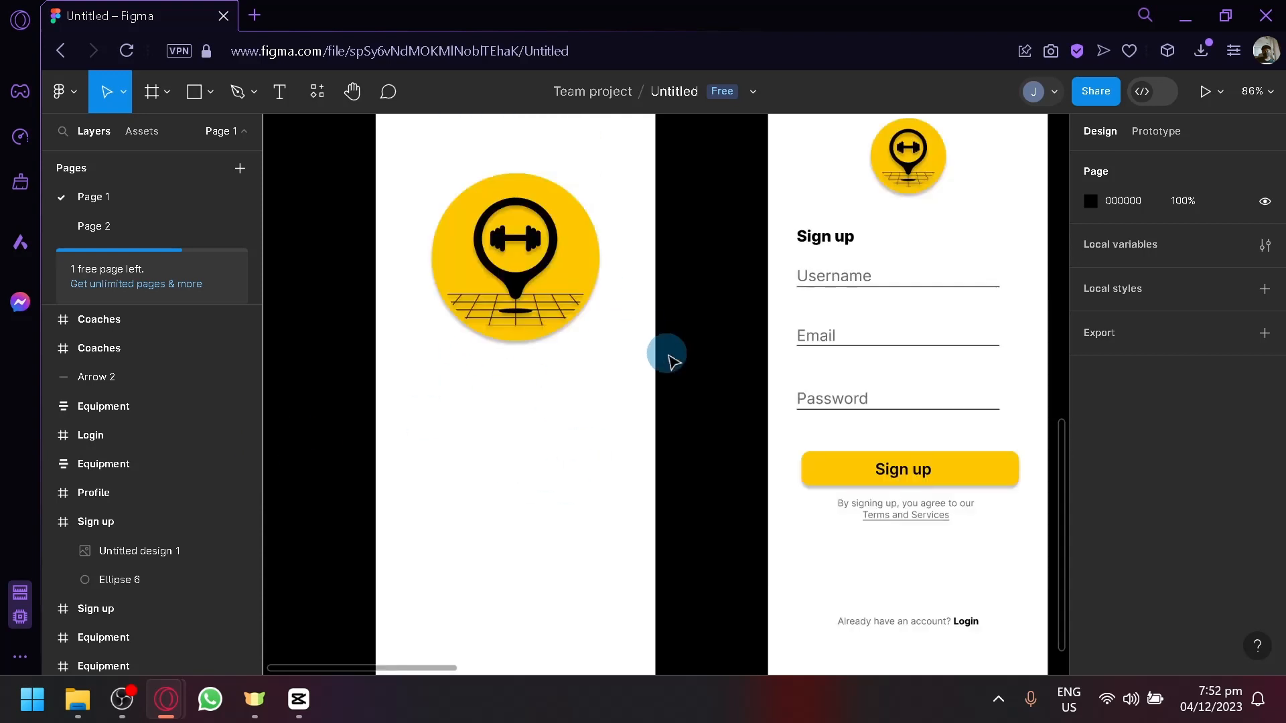
scroll(645, 466, down, 2)
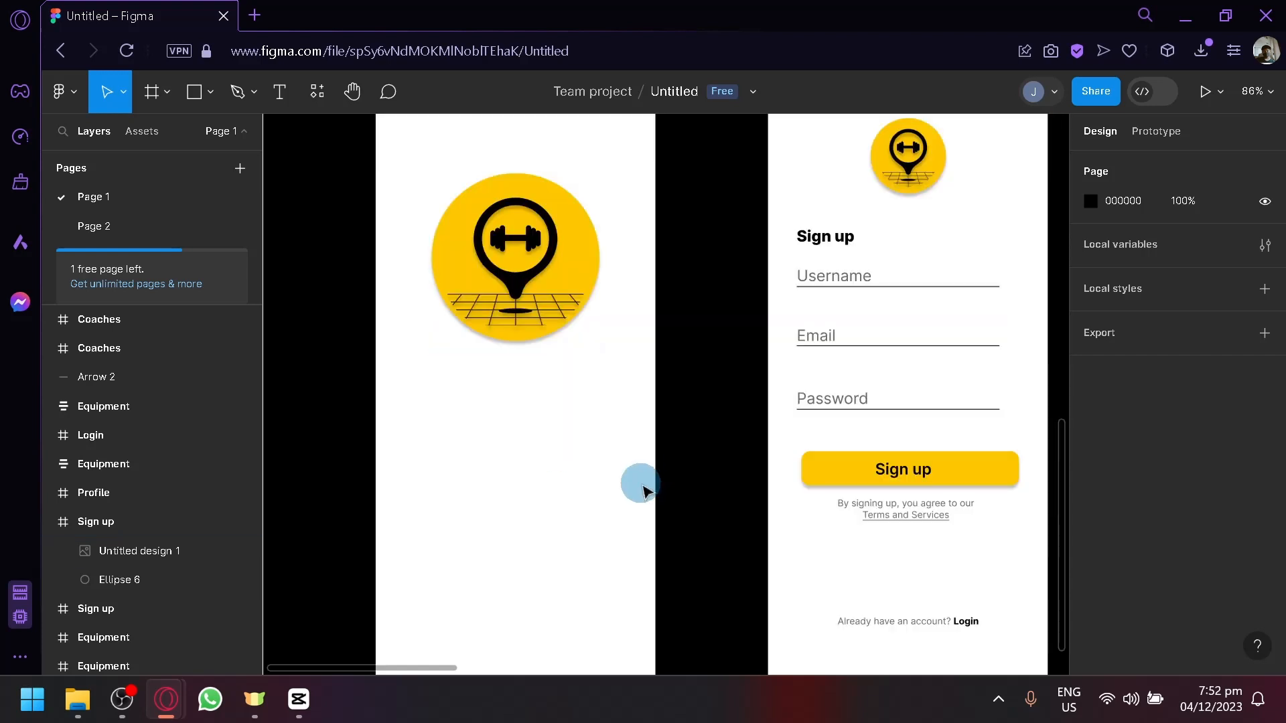
scroll(643, 488, down, 2)
scroll(643, 483, up, 2)
drag(588, 399, 468, 211)
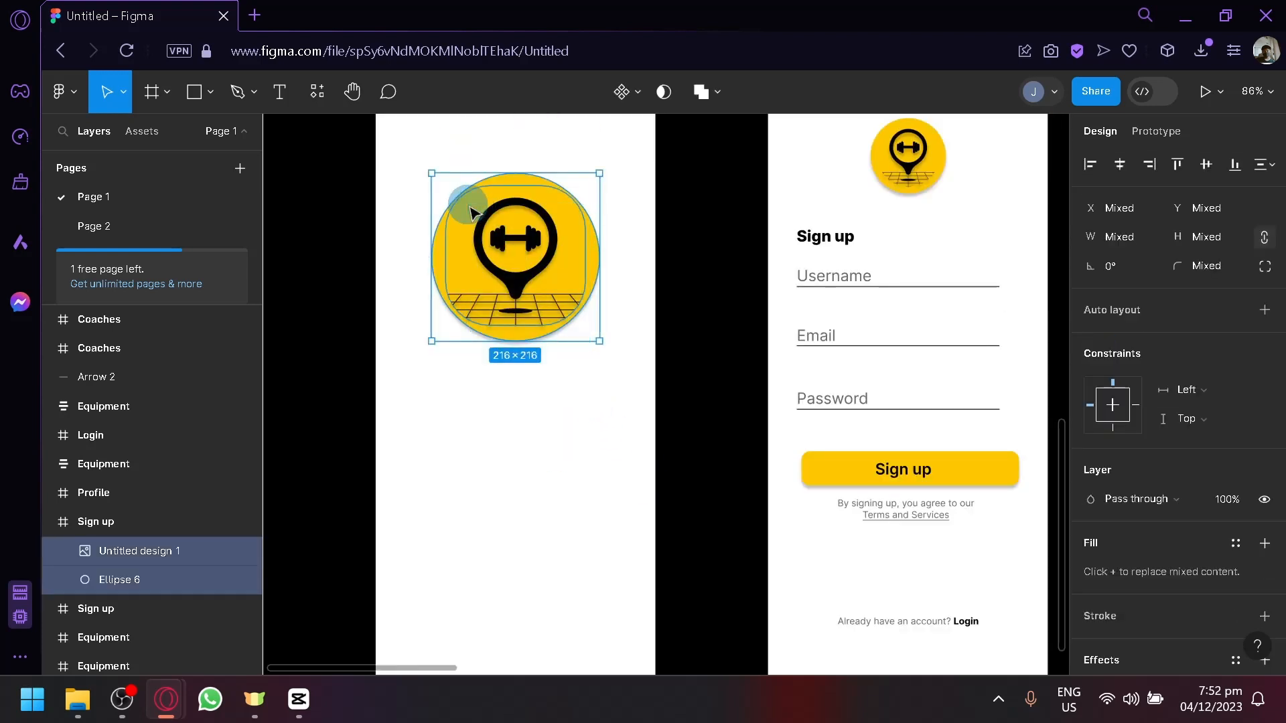
drag(588, 329, 591, 309)
click(614, 440)
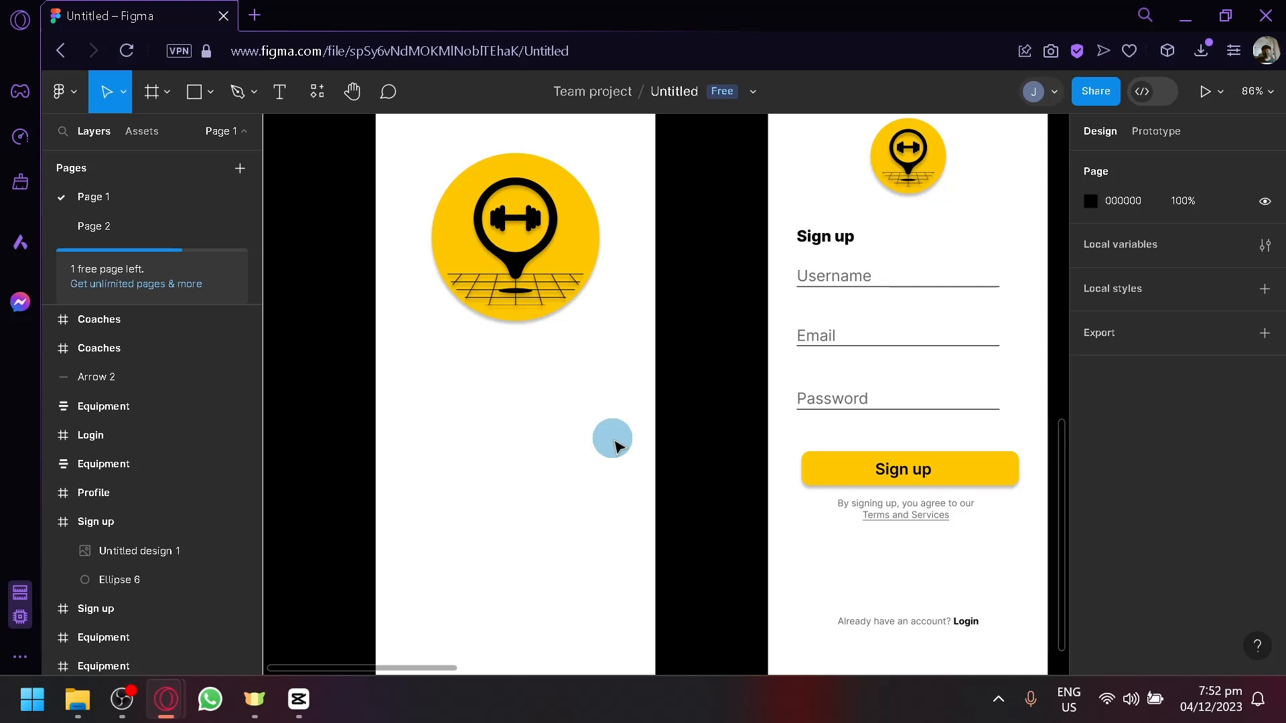
Step: Draw a thin horizontal rectangle about 300 × 24 below the logo as the loading bar
scroll(596, 440, up, 2)
drag(568, 511, 608, 390)
drag(711, 497, 787, 495)
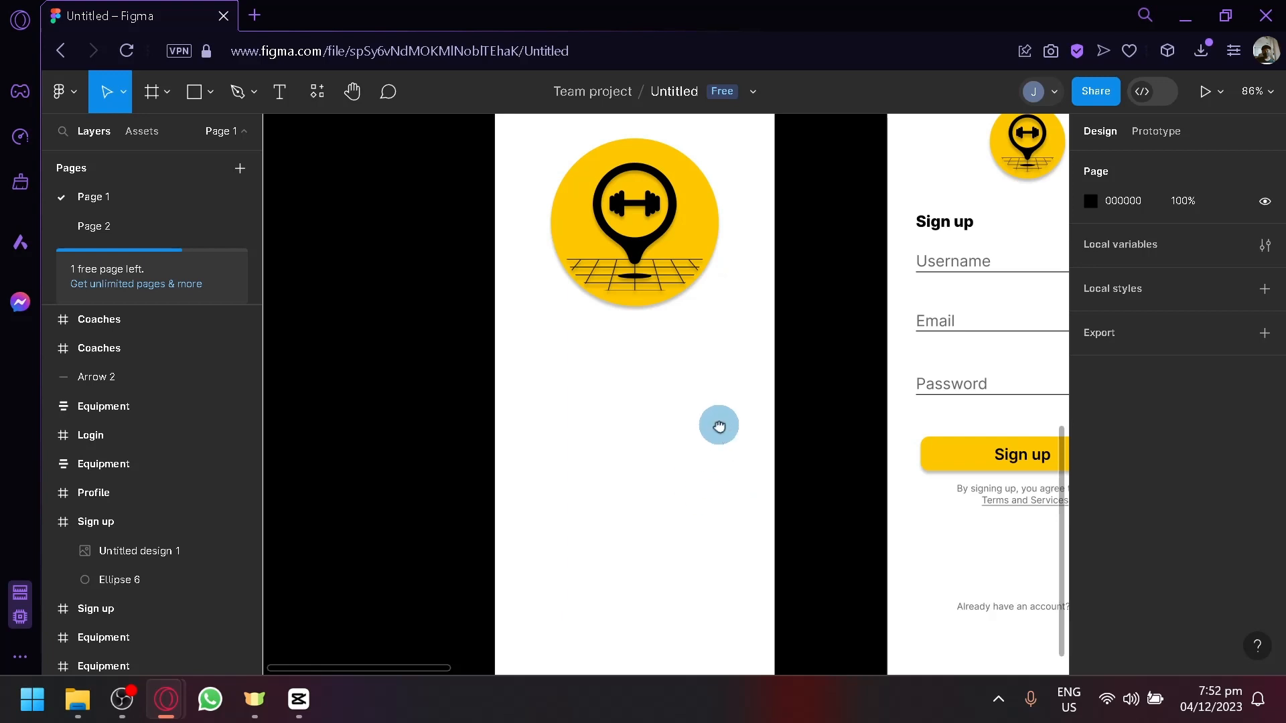
drag(719, 425, 714, 408)
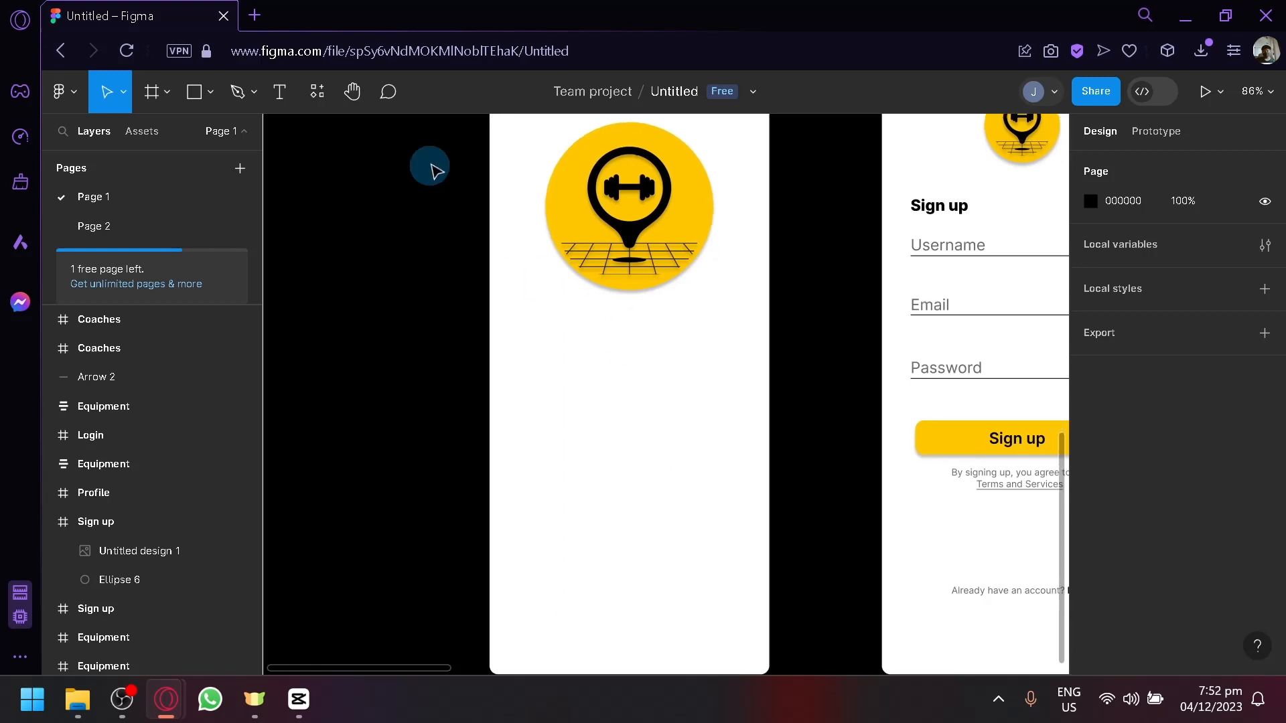
click(198, 93)
click(195, 132)
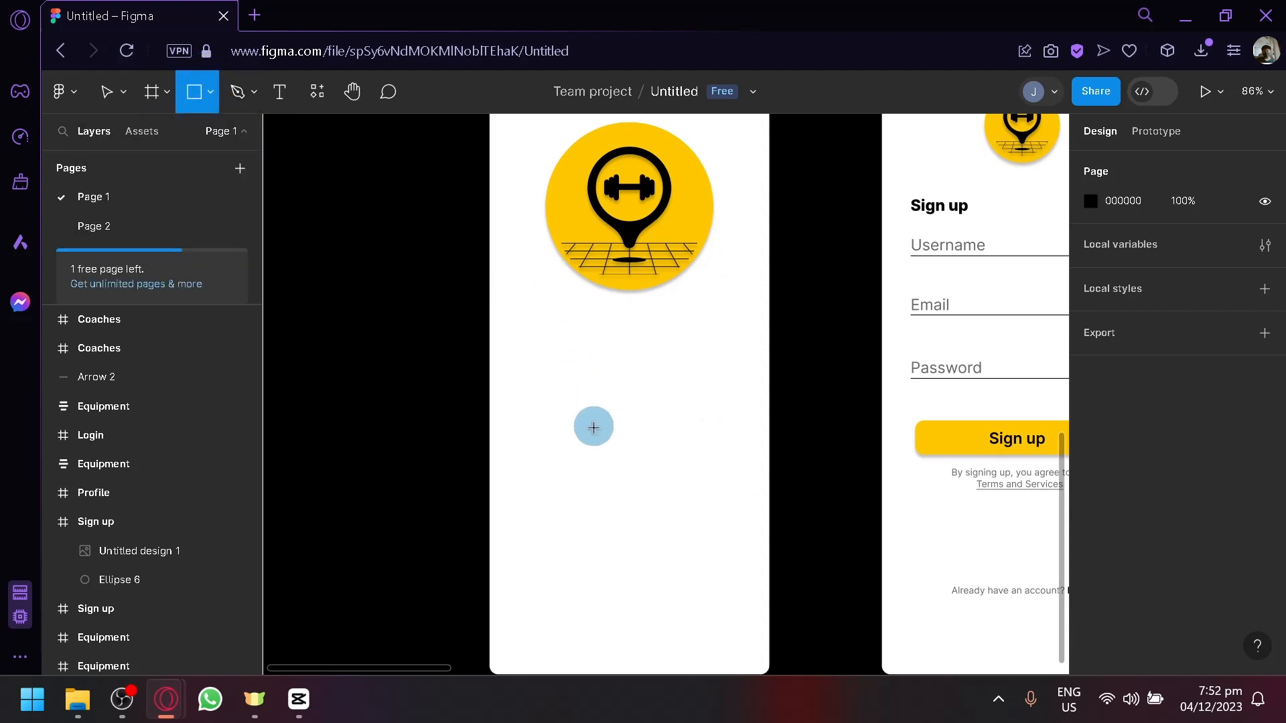
mouse_move(513, 365)
mouse_down()
mouse_move(608, 391)
mouse_move(749, 393)
mouse_up()
click(812, 451)
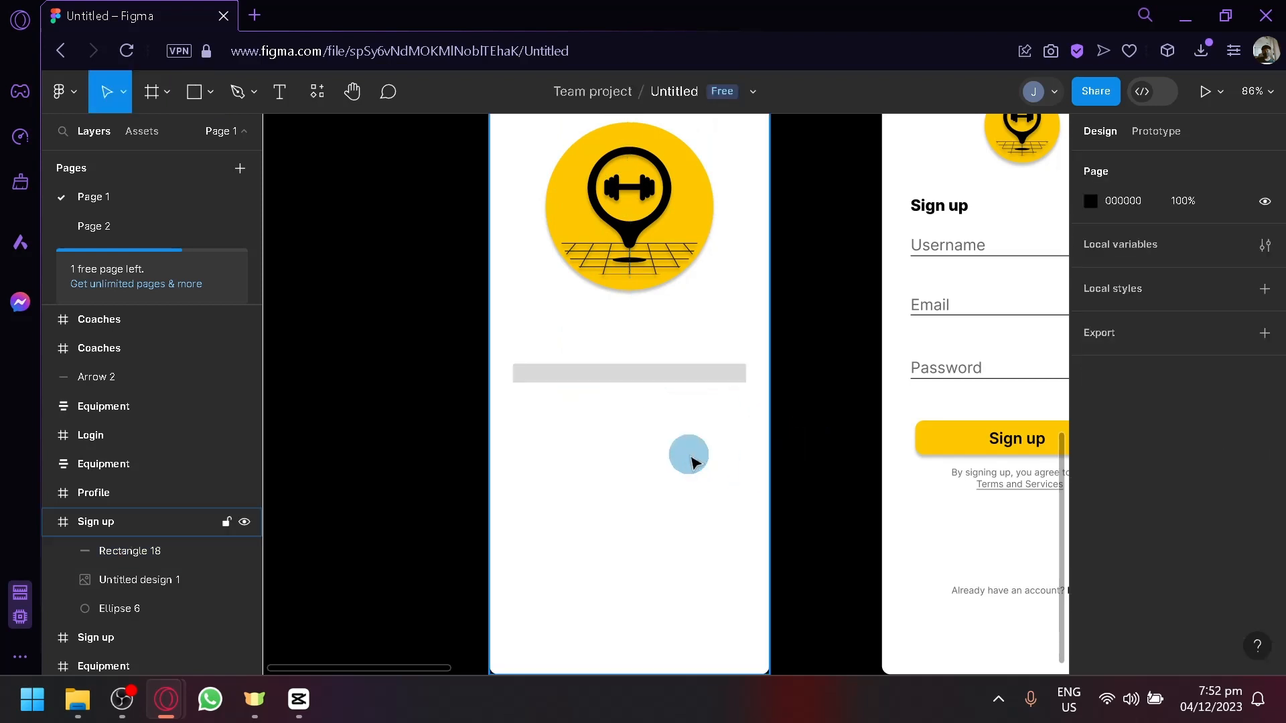
Step: Change the loading bar rectangle's fill to black (000000) and keep the bar selected
scroll(690, 453, up, 5)
mouse_move(682, 365)
mouse_down()
mouse_move(671, 365)
mouse_move(687, 365)
mouse_up()
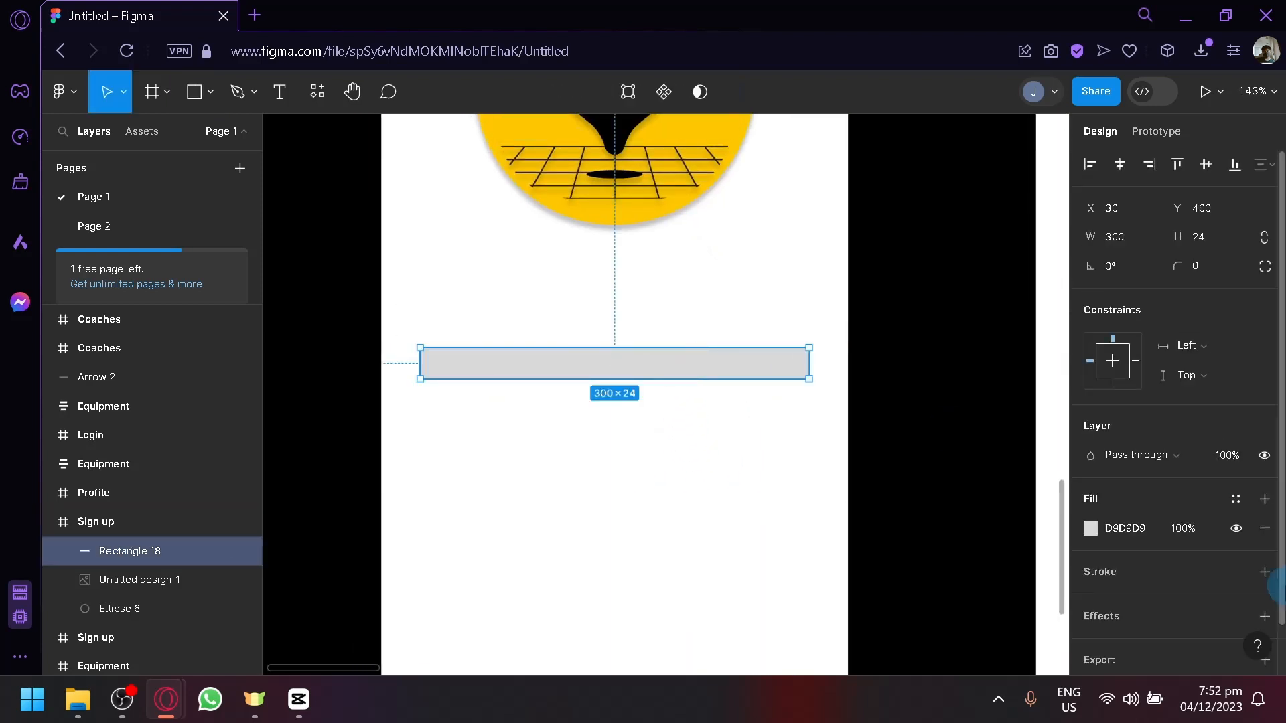
click(1088, 528)
drag(948, 314, 856, 548)
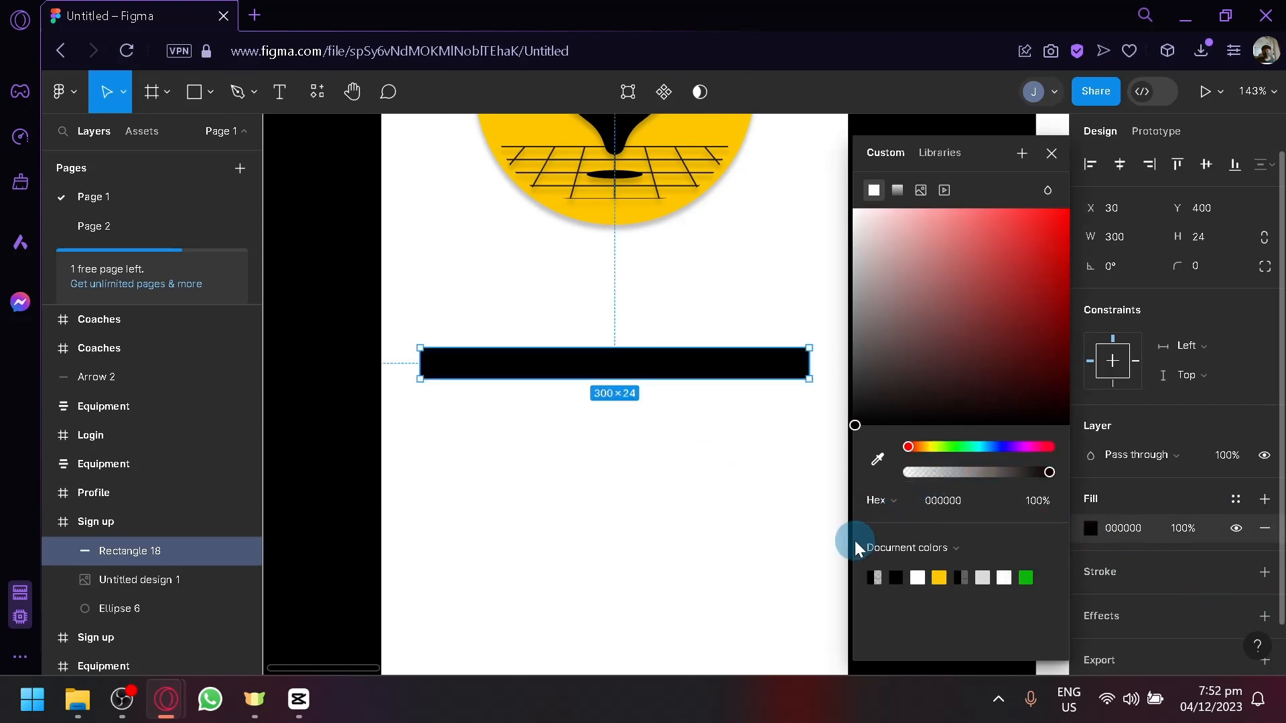
click(781, 518)
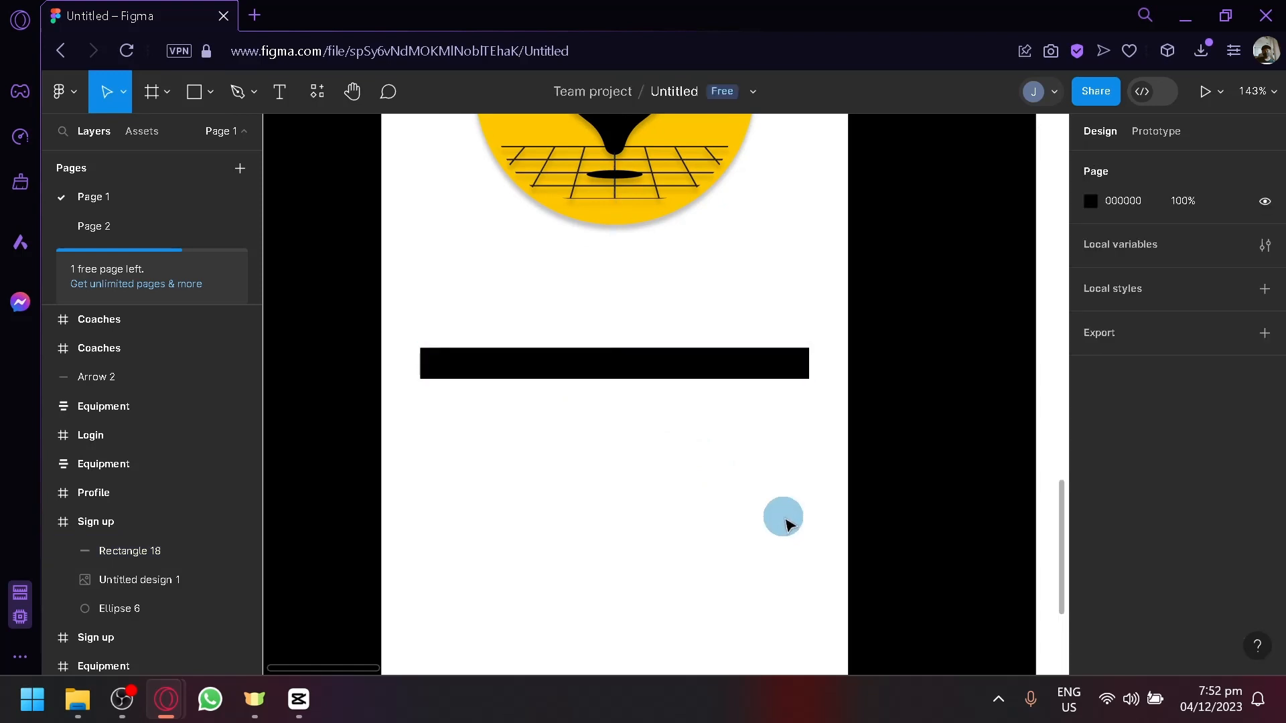
click(785, 378)
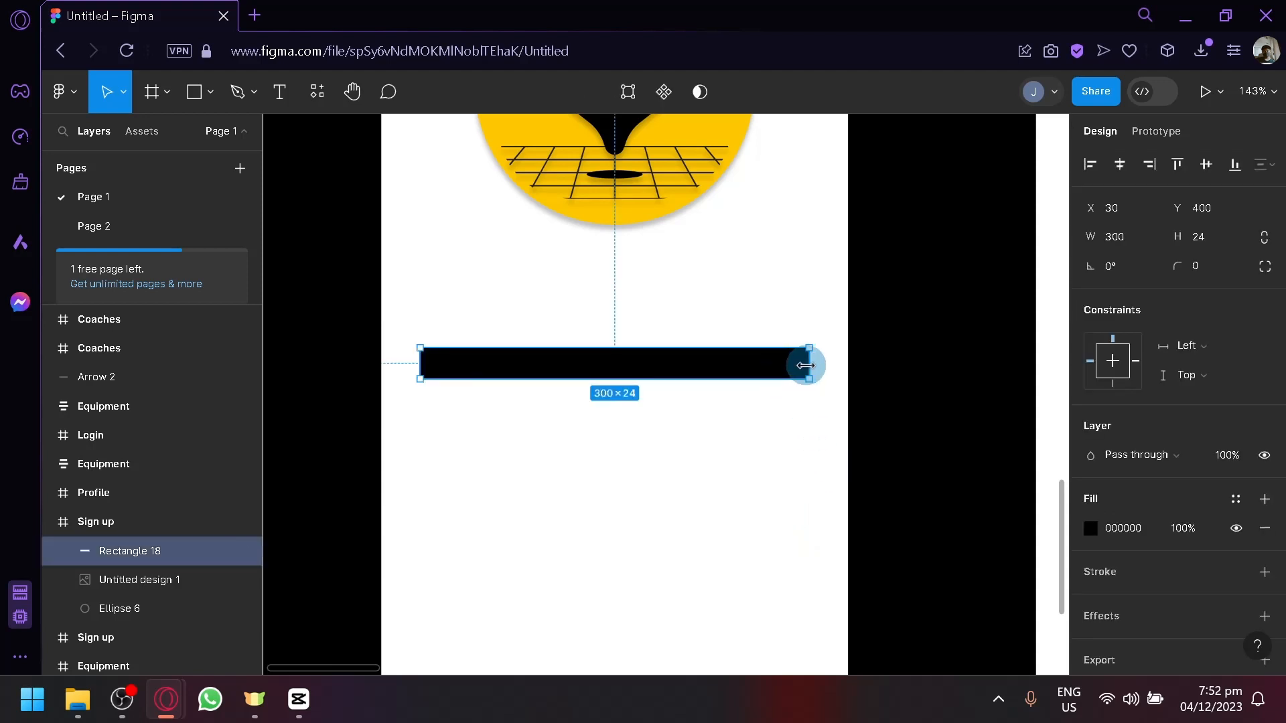
Step: Widen the black loading bar to about 309 px, keeping it horizontally centred below the logo
click(675, 412)
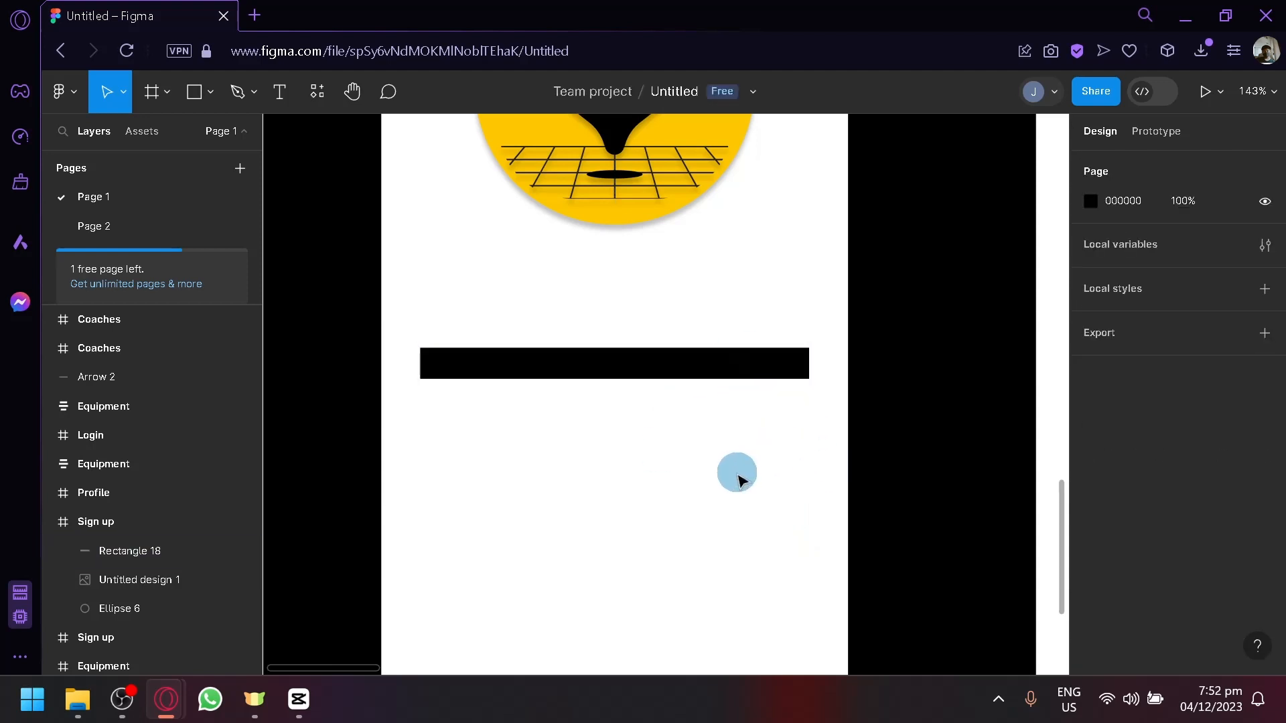
click(803, 364)
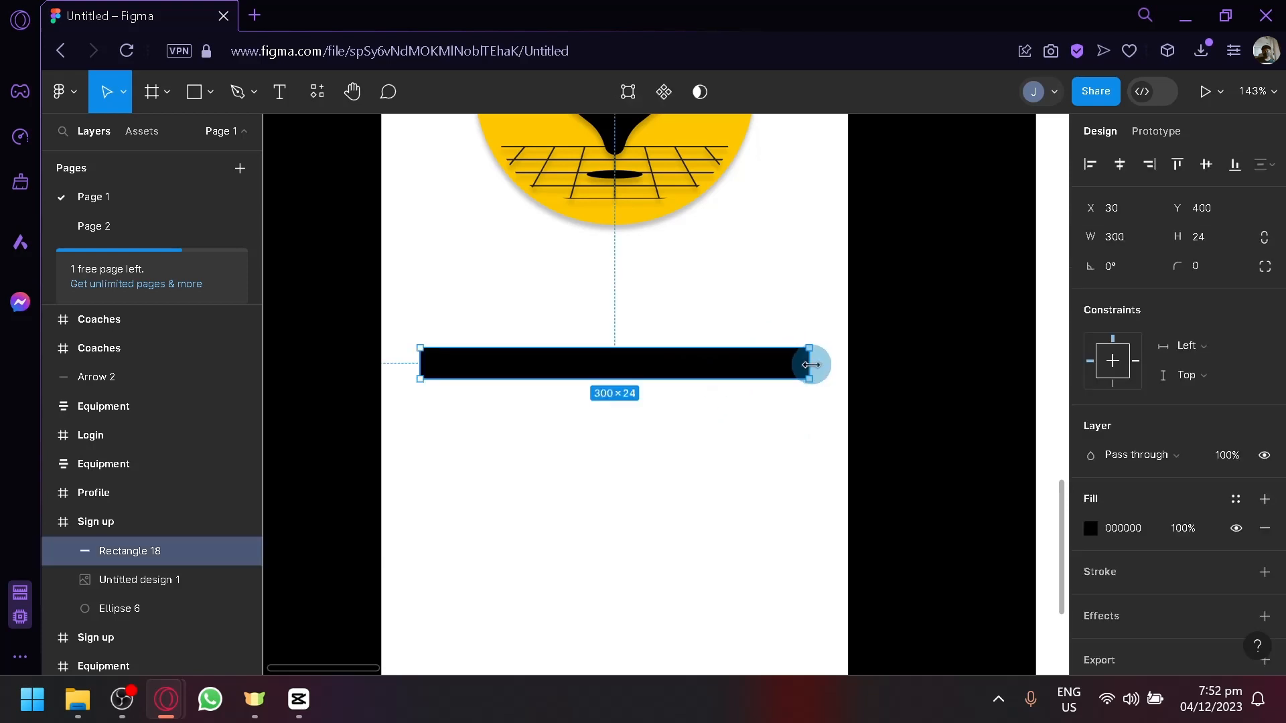
drag(809, 363, 821, 387)
drag(745, 377, 742, 378)
click(741, 436)
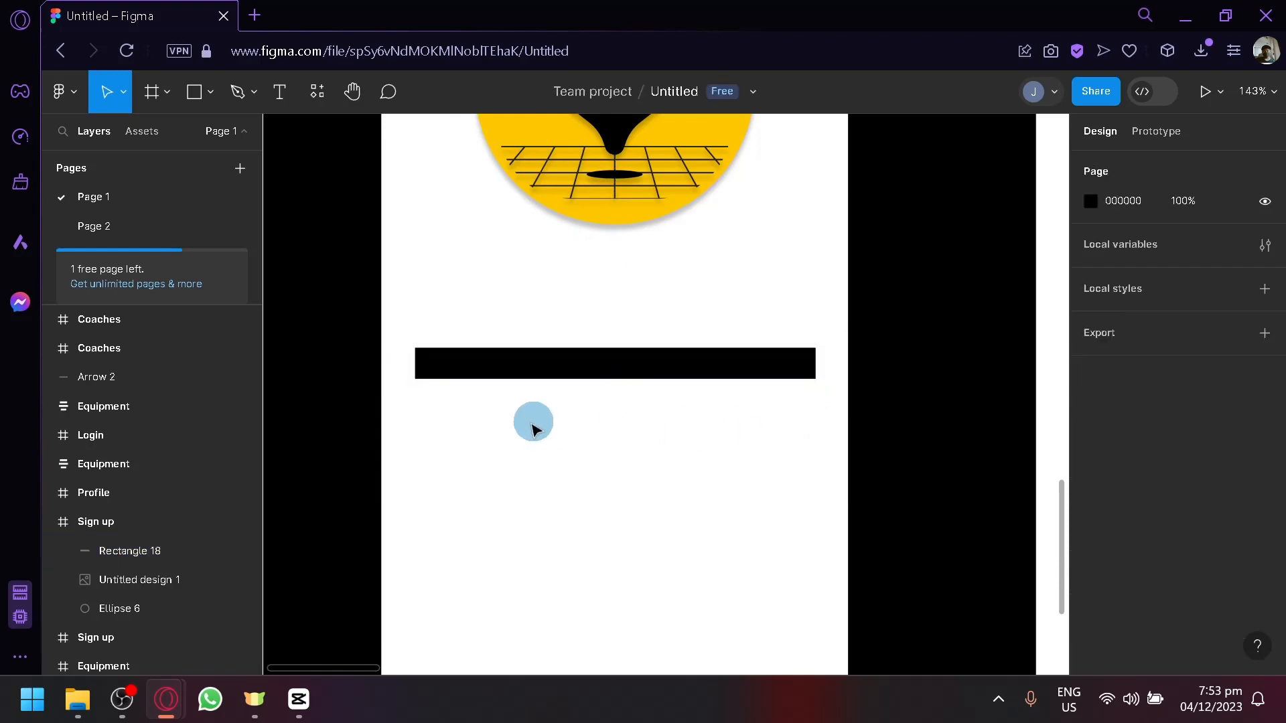
Step: Duplicate the black loading bar slightly below the original and fill the copy with white (FFFFFF)
scroll(424, 419, up, 3)
drag(523, 351, 525, 379)
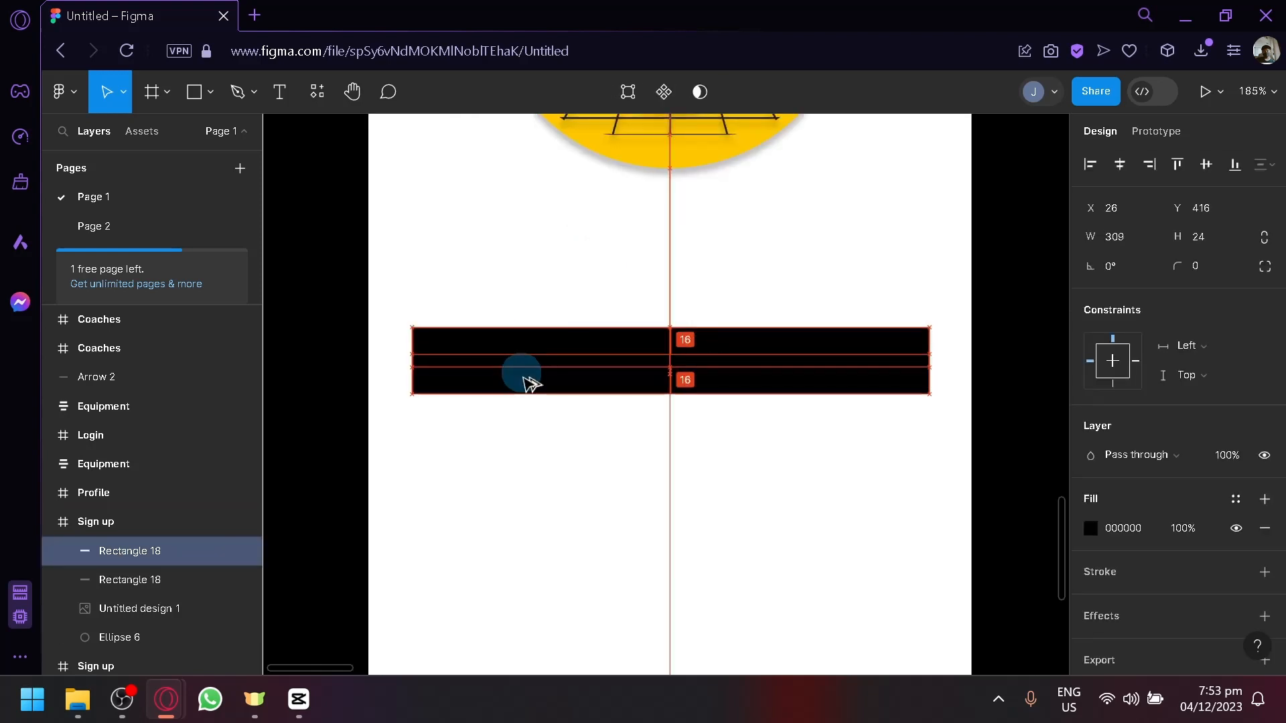
click(1092, 529)
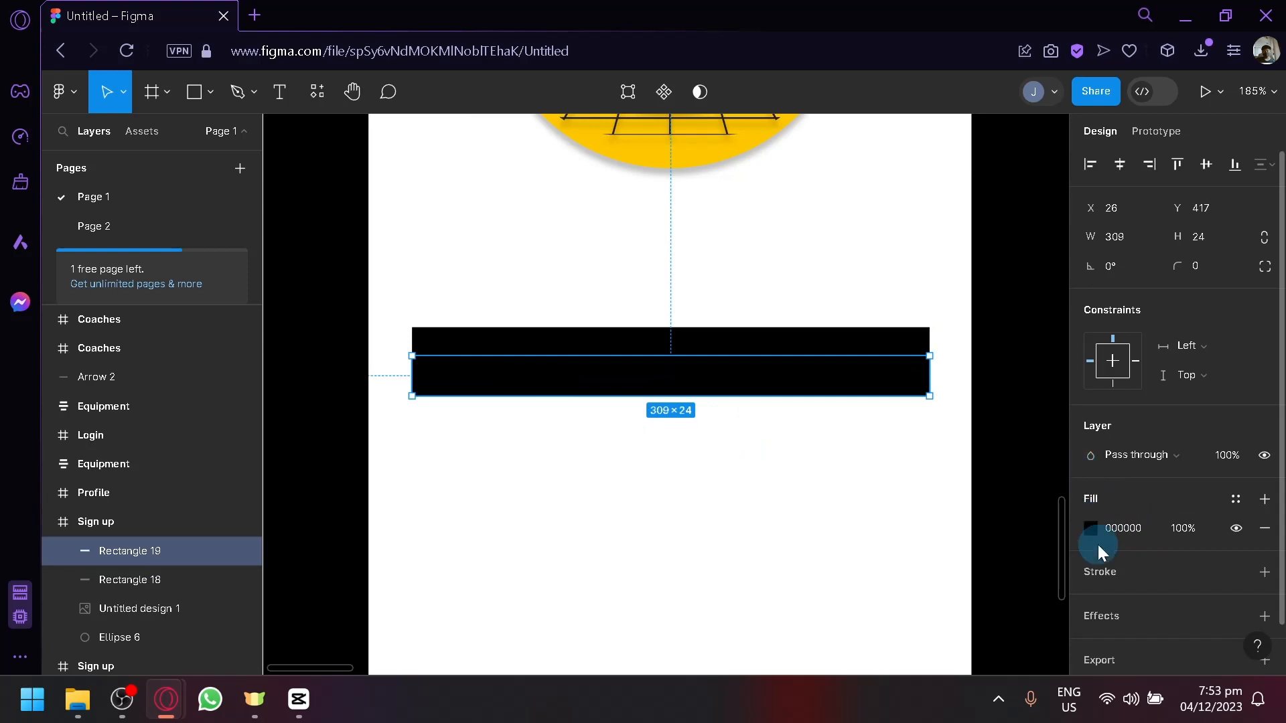
drag(909, 335, 847, 187)
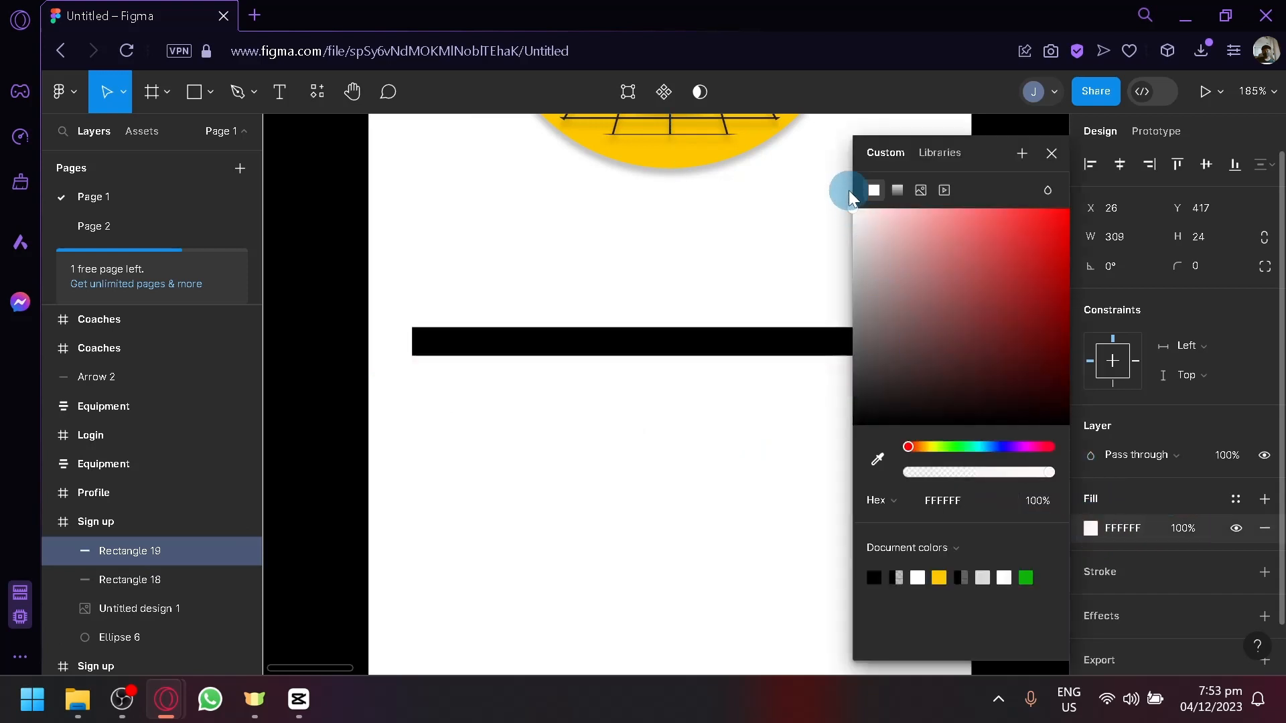
Step: Shrink the white copy to about 256 × 20 and place it inside the black bar as the progress indicator
drag(694, 388, 694, 368)
click(472, 378)
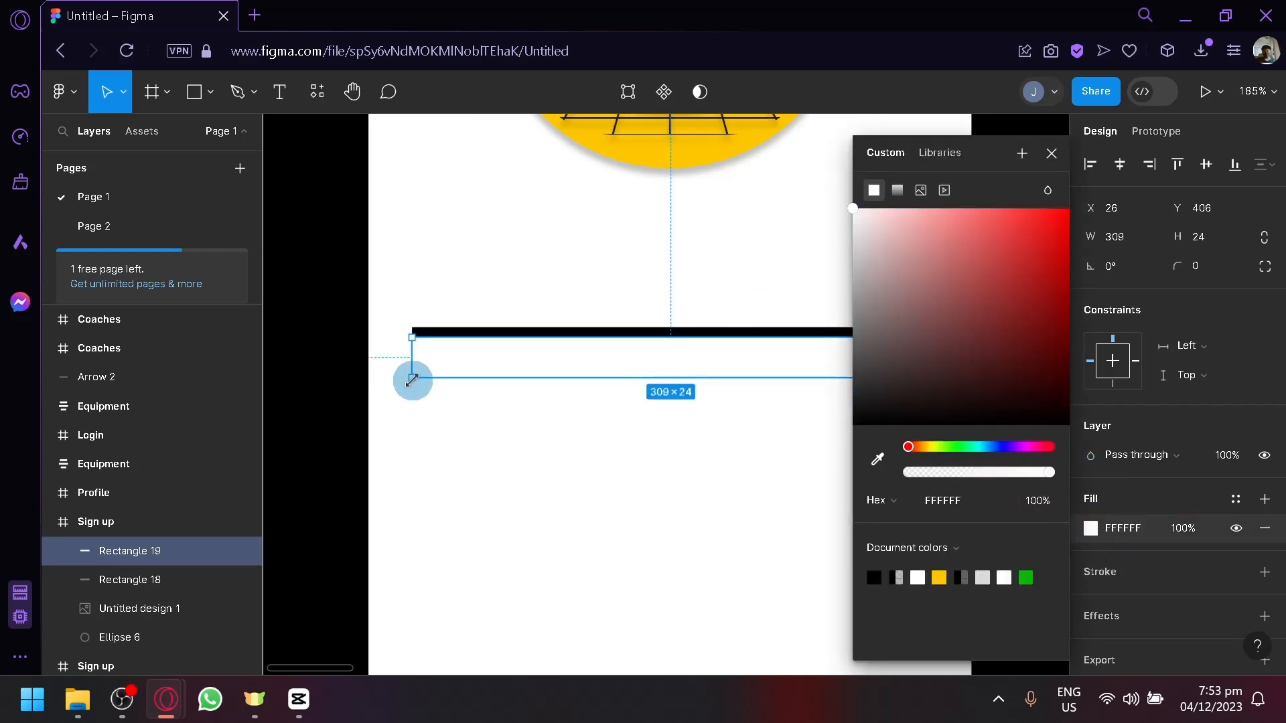
drag(413, 376, 476, 341)
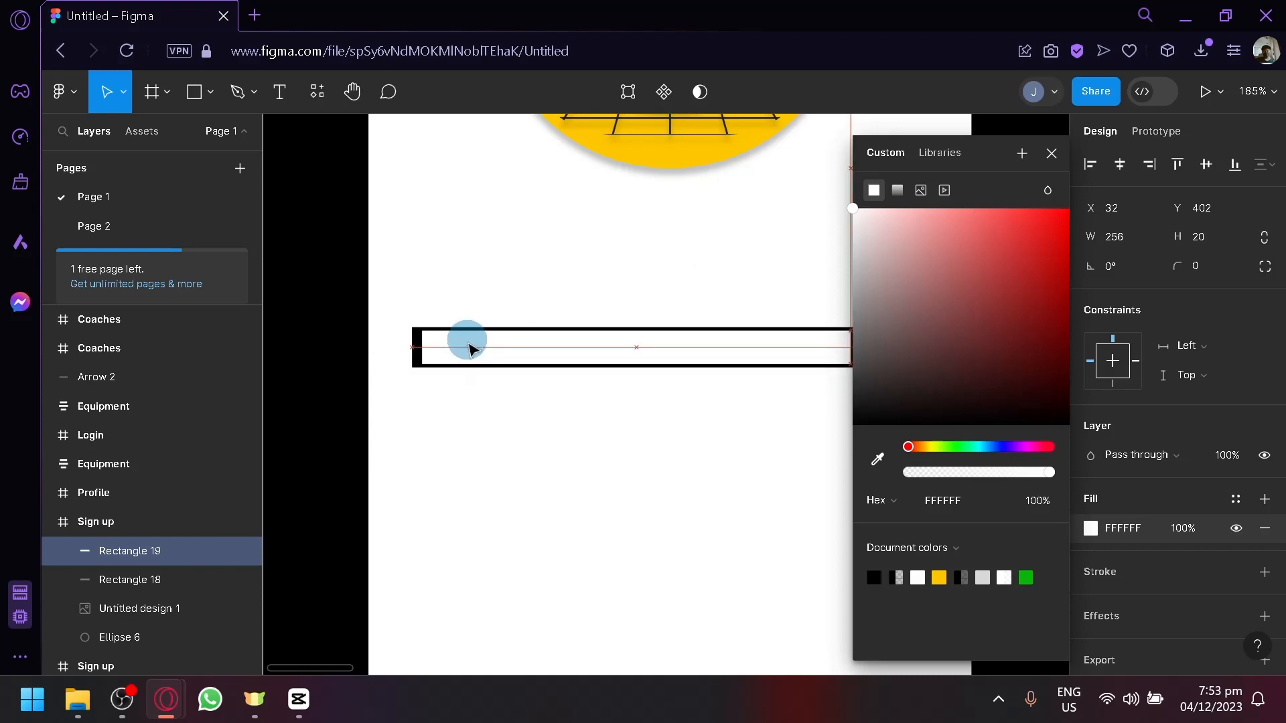
click(503, 408)
click(837, 364)
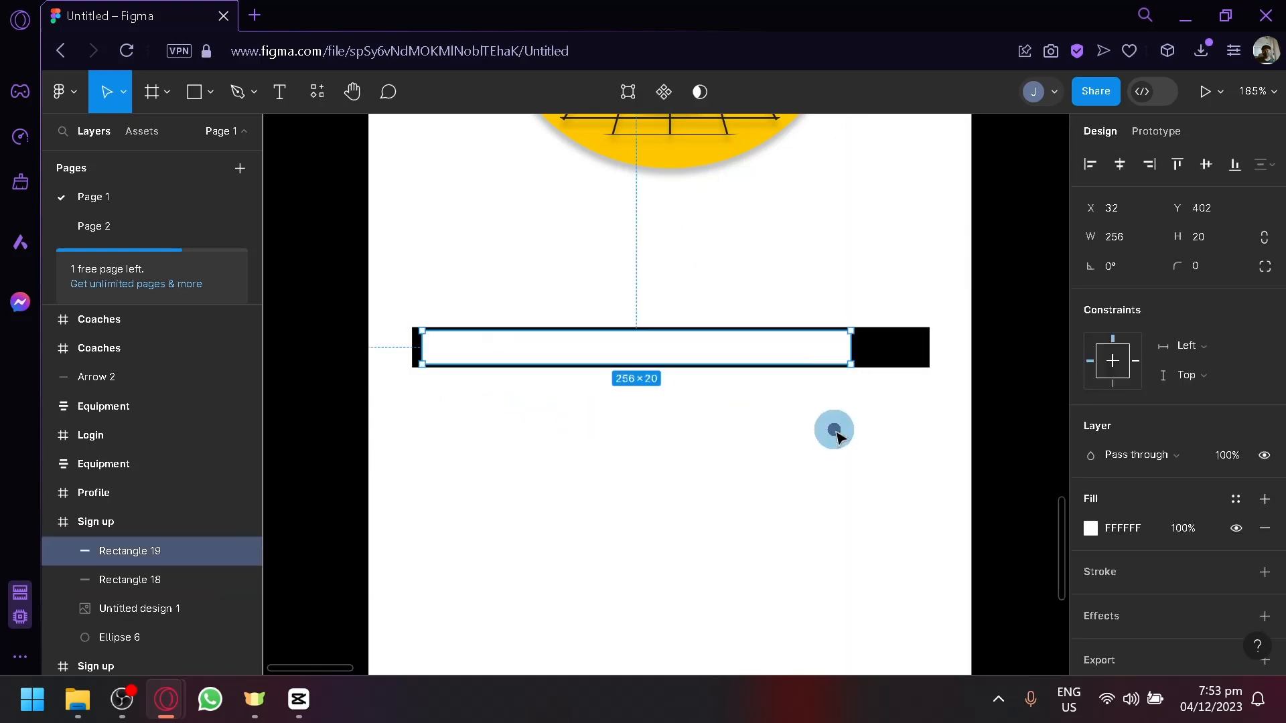
click(836, 431)
Step: Shift the white bar closer to the left end of the black bar, leaving an even thin border
scroll(835, 430, down, 5)
scroll(769, 467, up, 5)
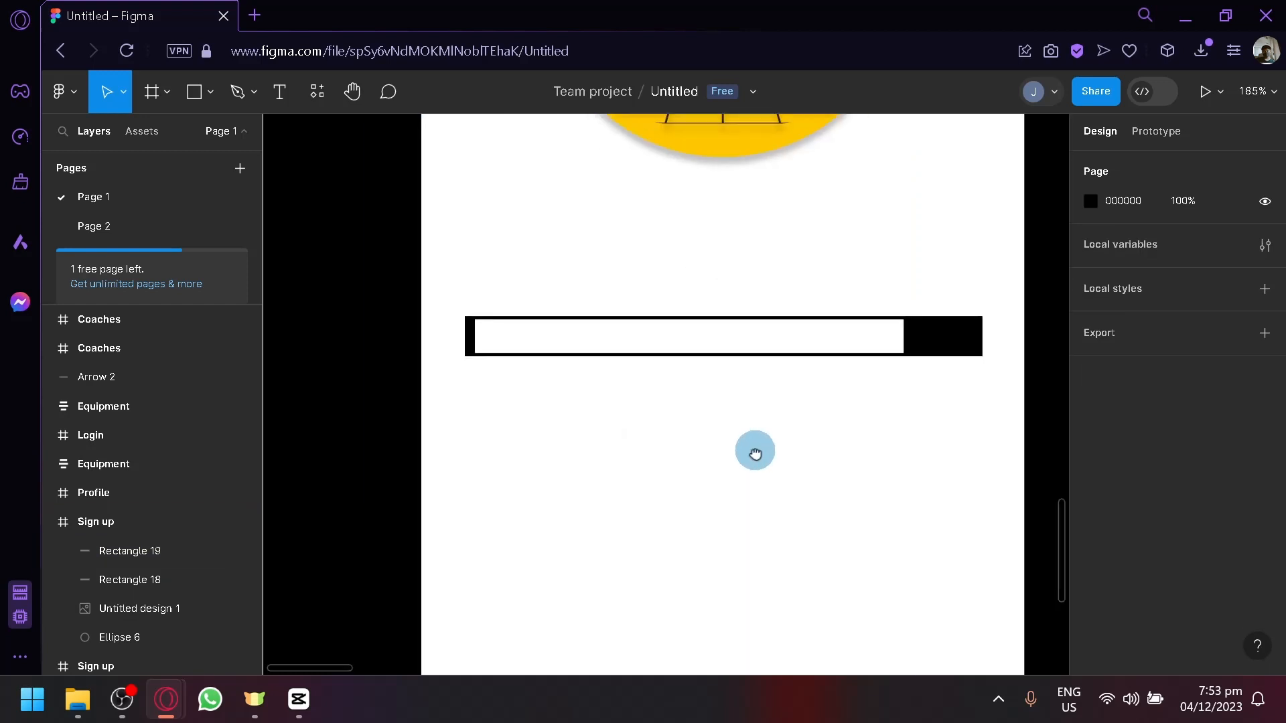
click(769, 355)
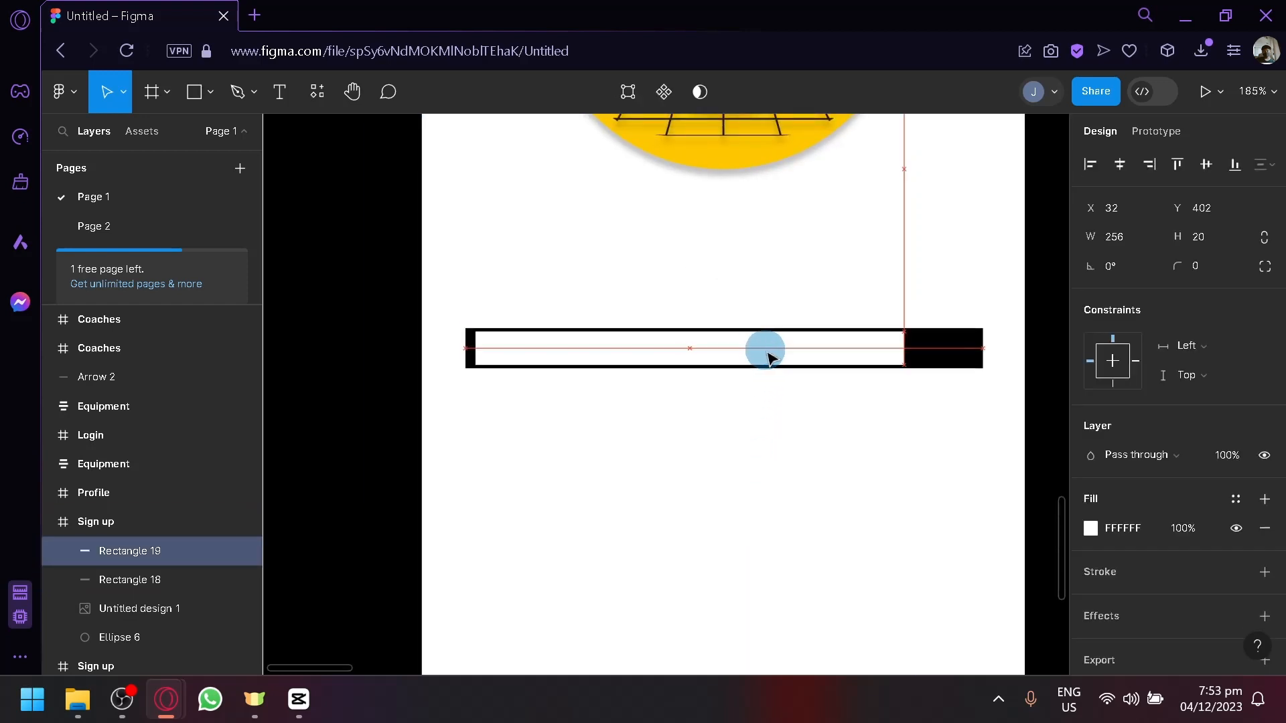
click(780, 445)
scroll(849, 534, down, 5)
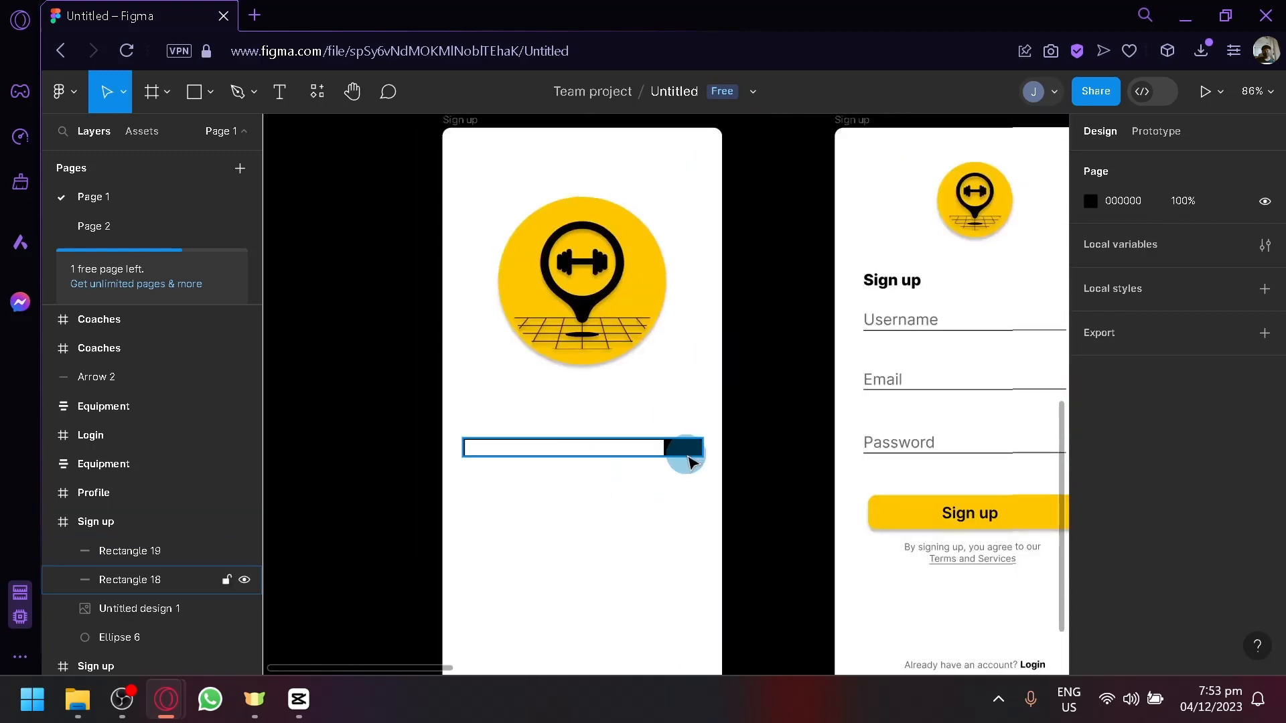
scroll(670, 468, up, 5)
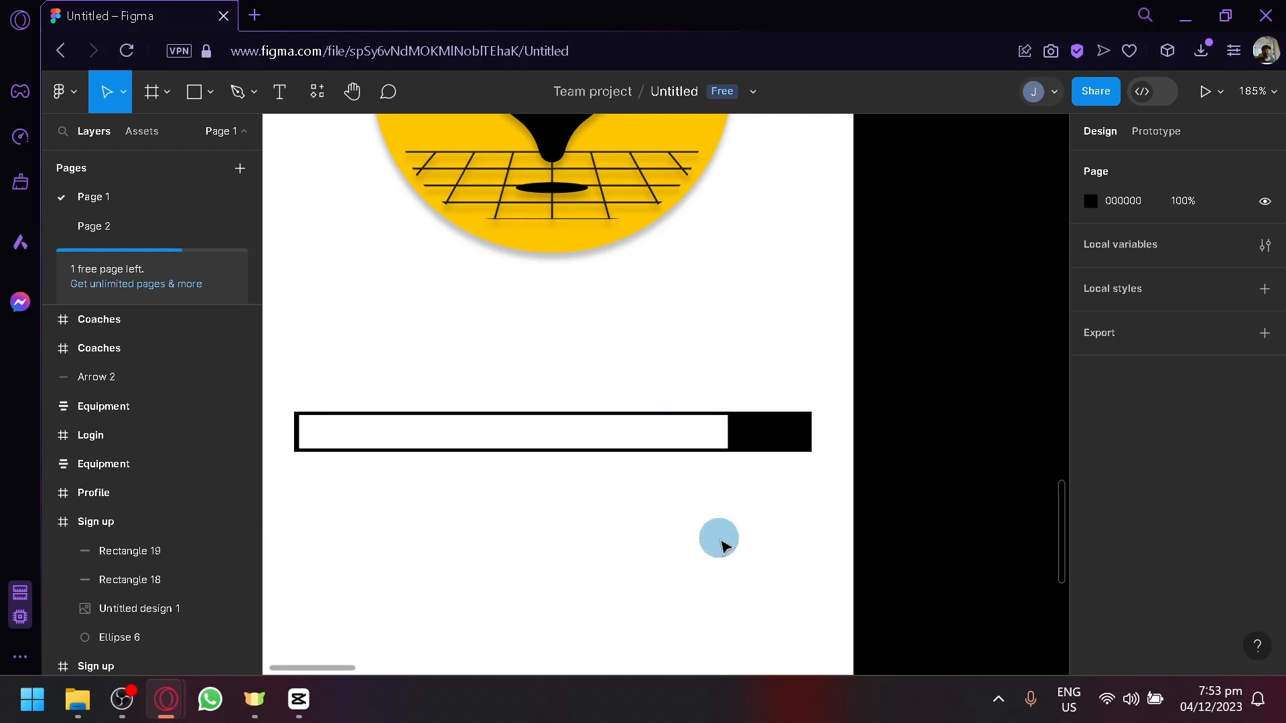
Step: Copy the EQUIPMENT text from the Selected Gym frame
scroll(723, 543, down, 5)
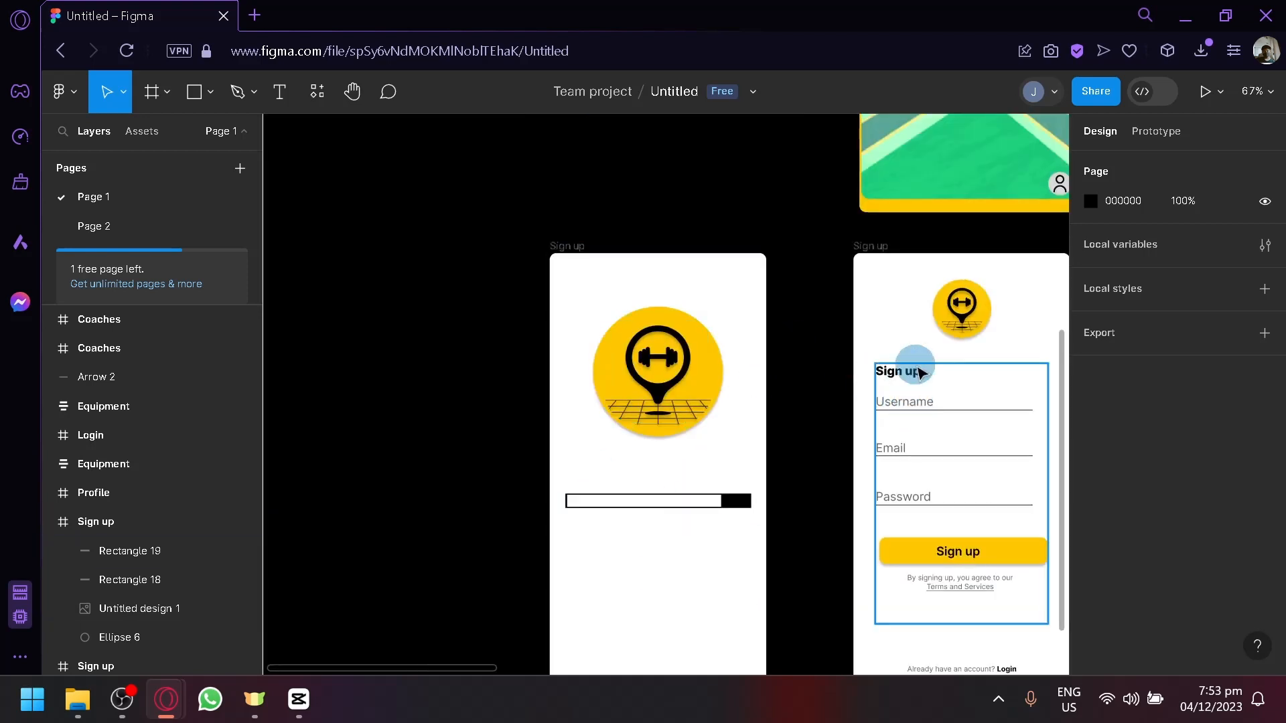
drag(855, 404, 683, 600)
drag(837, 462, 719, 553)
drag(595, 356, 474, 286)
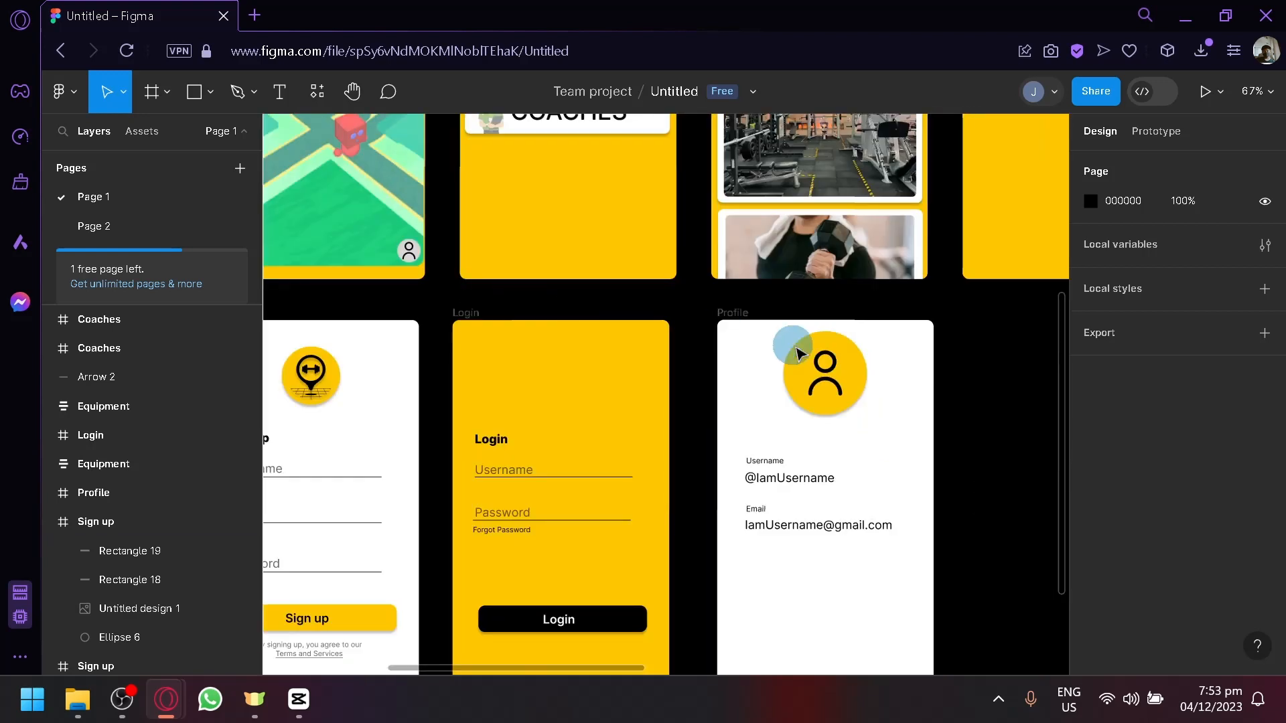
drag(793, 345, 611, 548)
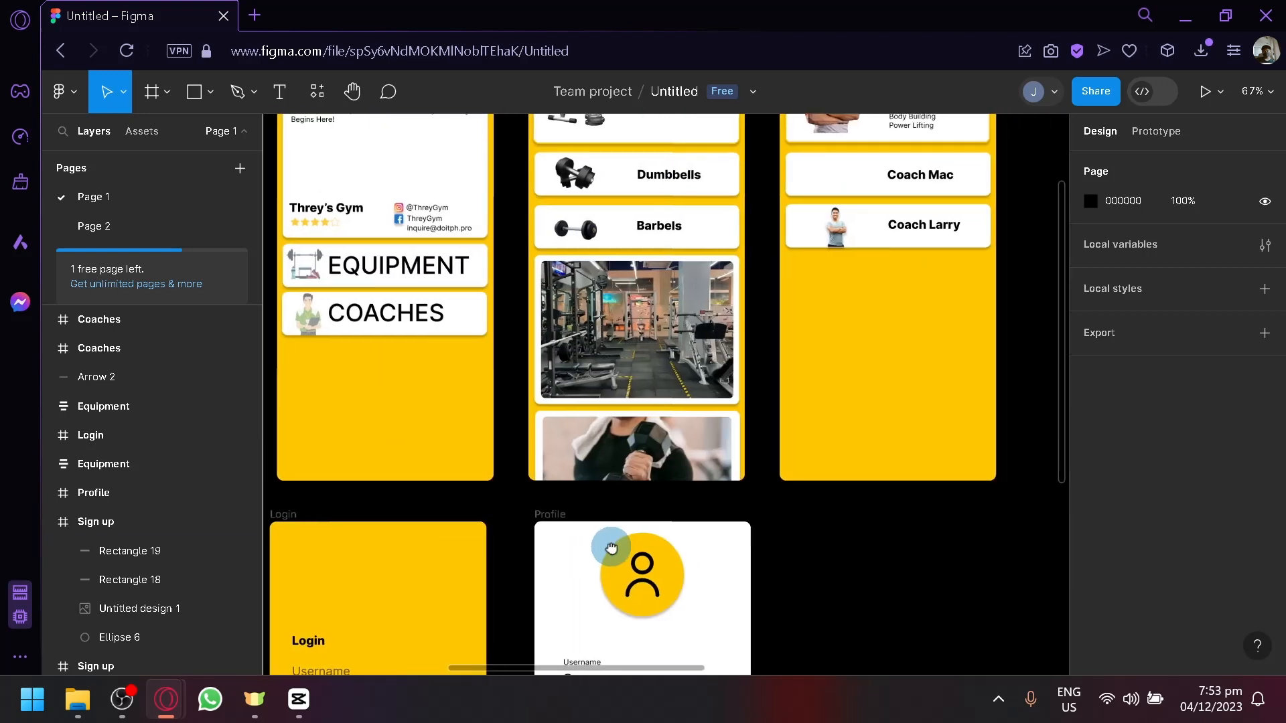
click(393, 274)
double_click(394, 274)
Step: Paste the copied text onto the loading screen and place it between the logo and the loading bar
drag(401, 492, 899, 336)
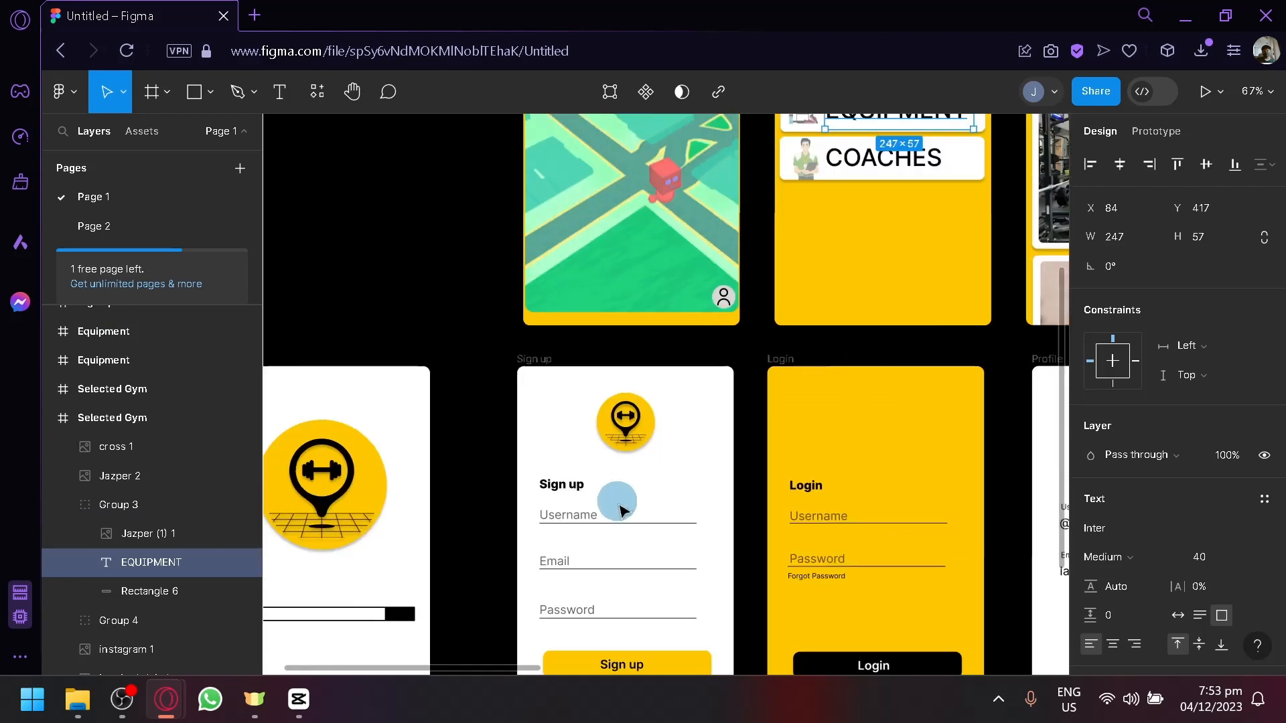
drag(620, 509, 887, 313)
click(536, 402)
key(ctrl+v)
mouse_move(574, 415)
mouse_down()
mouse_move(591, 403)
mouse_move(554, 402)
mouse_move(576, 398)
mouse_up()
Step: Change the pasted text to GYMGO and narrow its box to about 156 px, centred beneath the logo
double_click(576, 395)
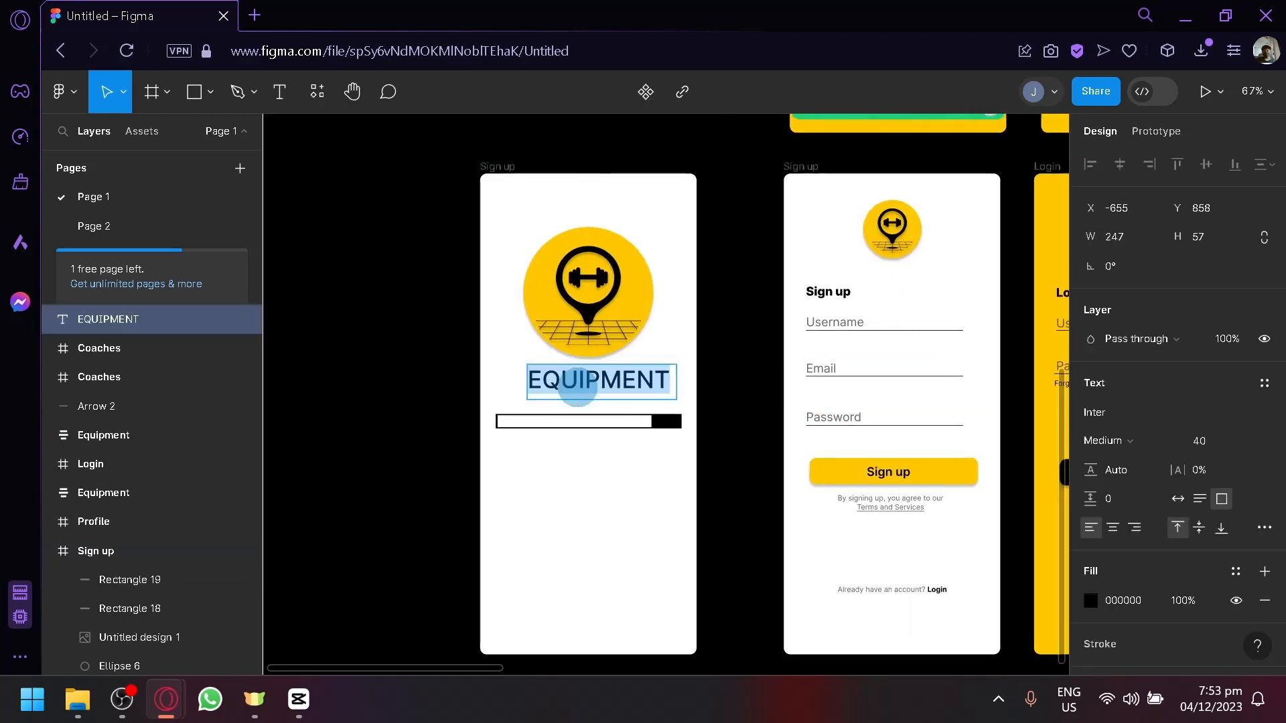
text(GYMGO)
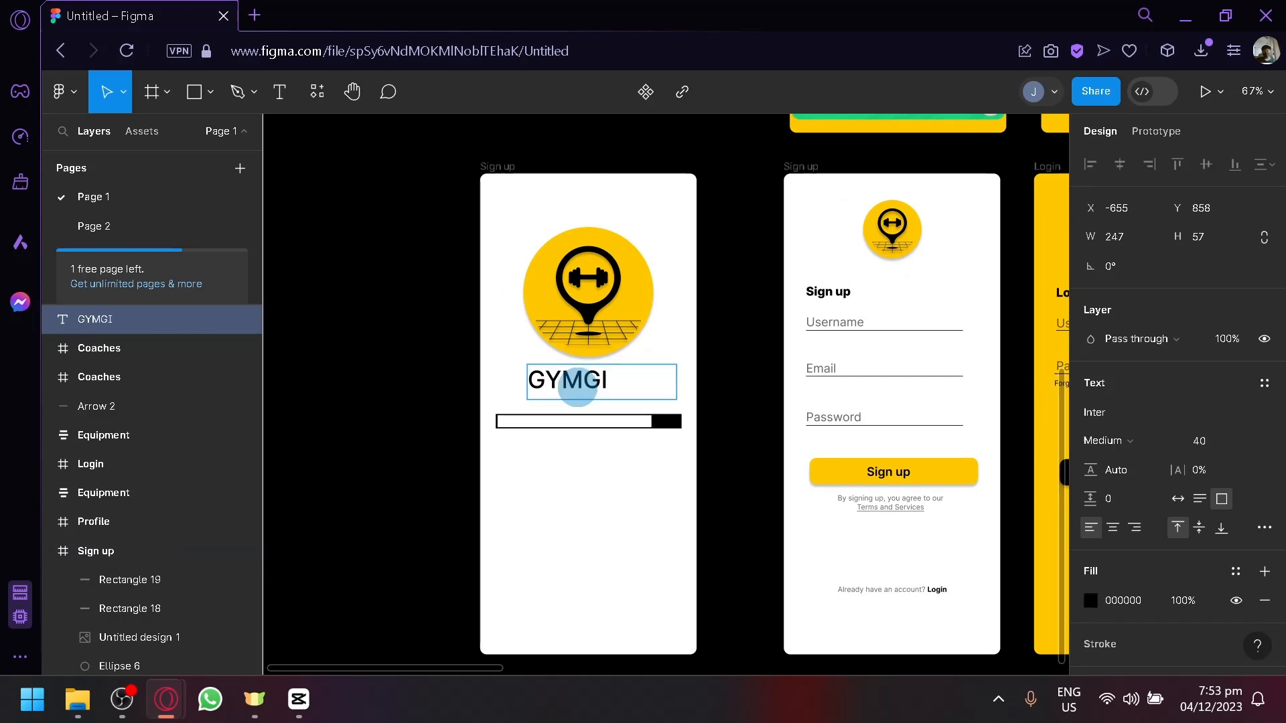
key(Escape)
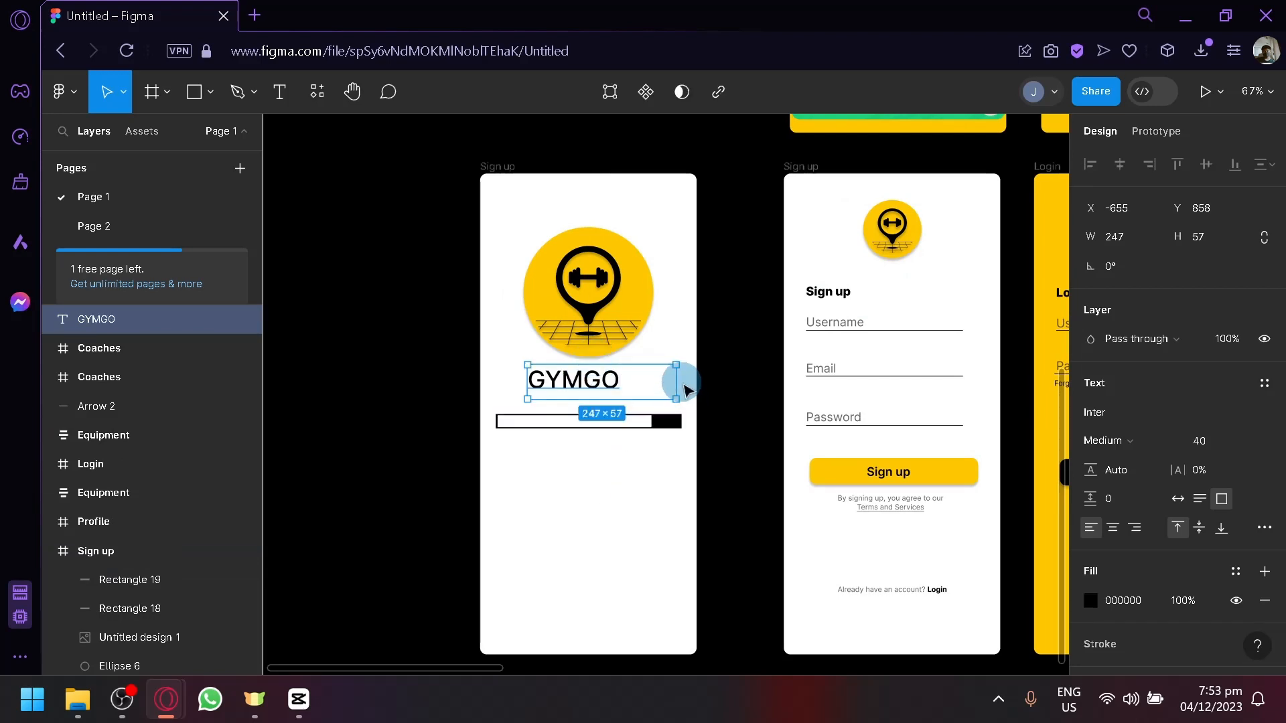
mouse_move(609, 392)
mouse_down()
mouse_move(628, 393)
mouse_move(607, 391)
mouse_up()
click(631, 492)
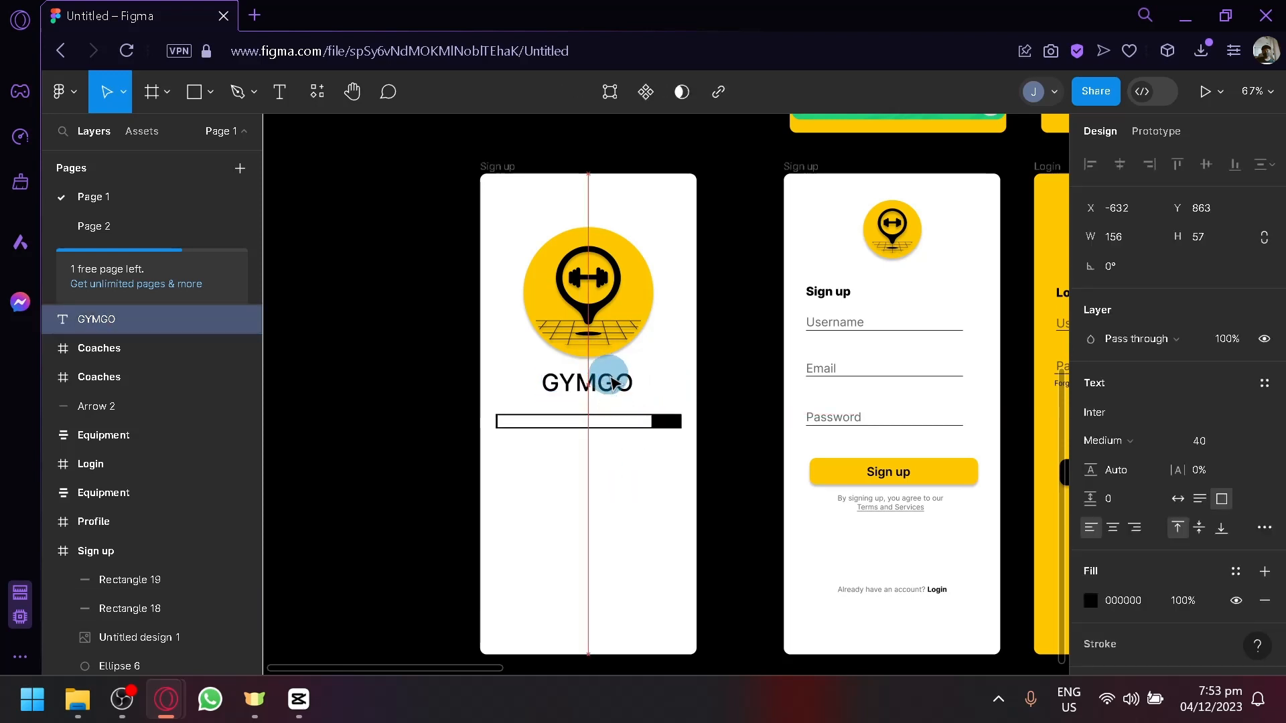
Step: Set the GYMGO text's font weight to Black and re-centre it under the logo
click(1147, 443)
click(1163, 408)
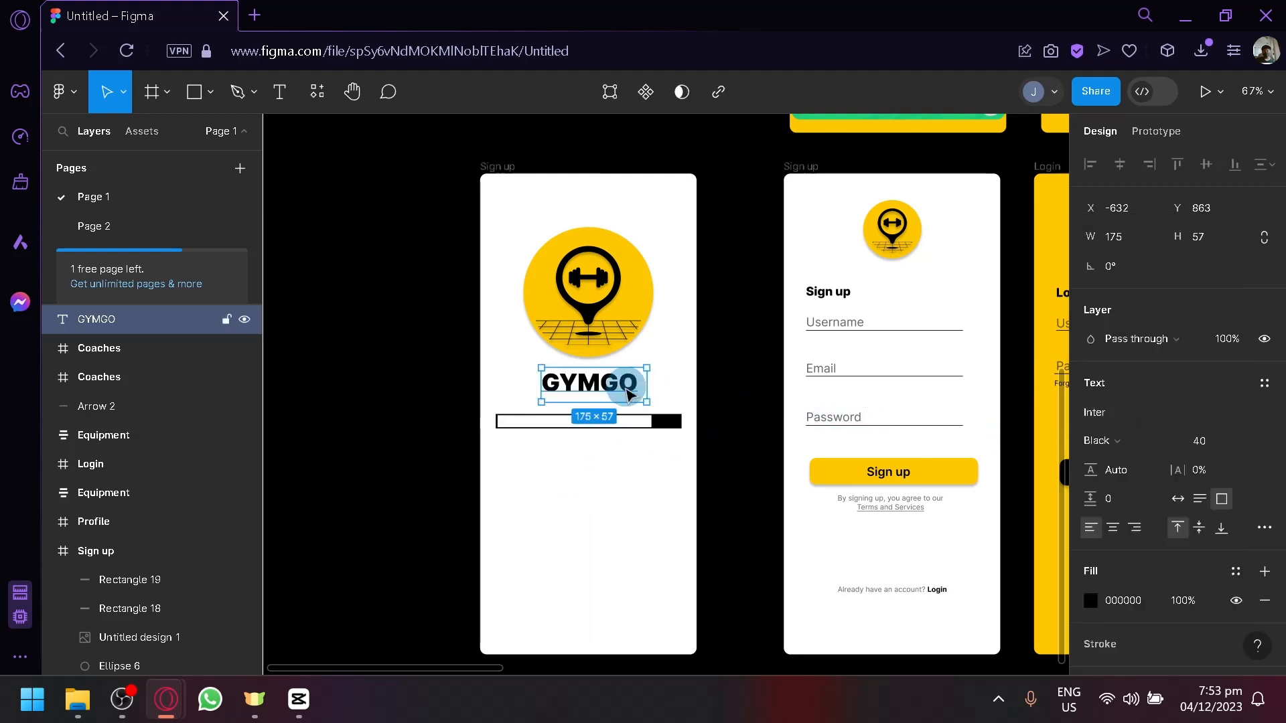
click(594, 511)
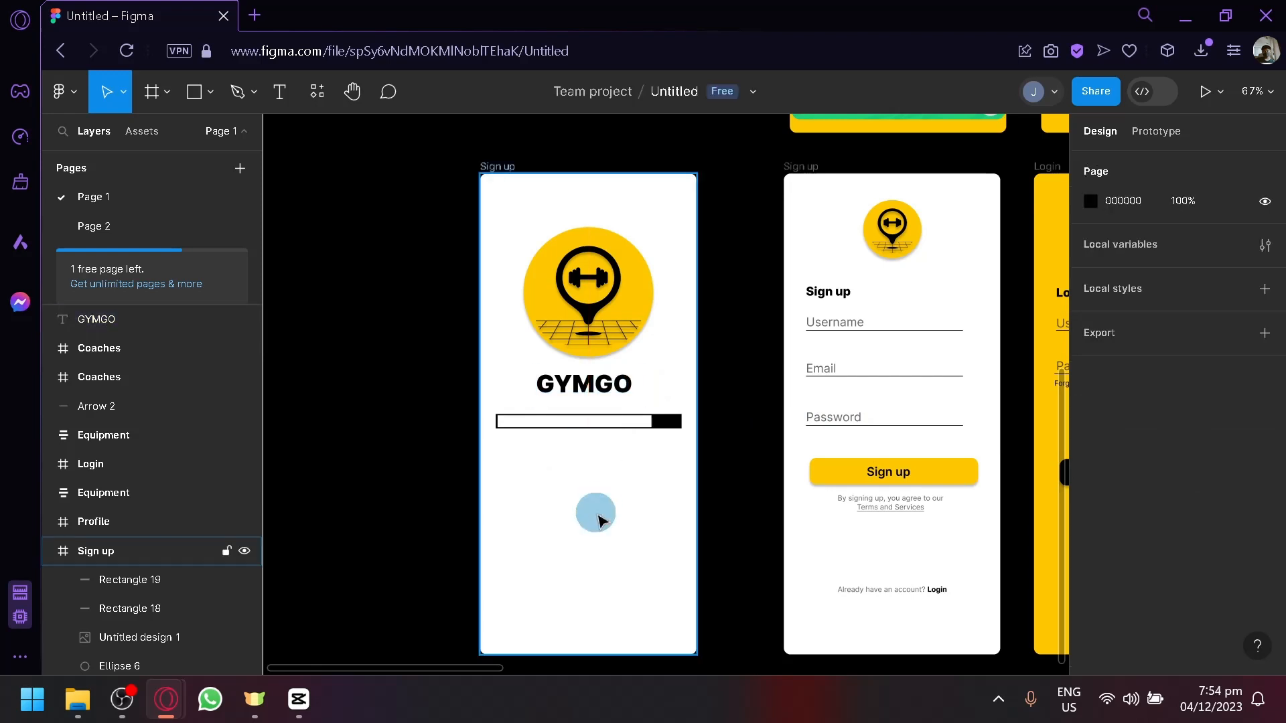
Step: Round the corners of both loading bar rectangles with a radius of 7
scroll(611, 519, up, 5)
scroll(623, 422, up, 1)
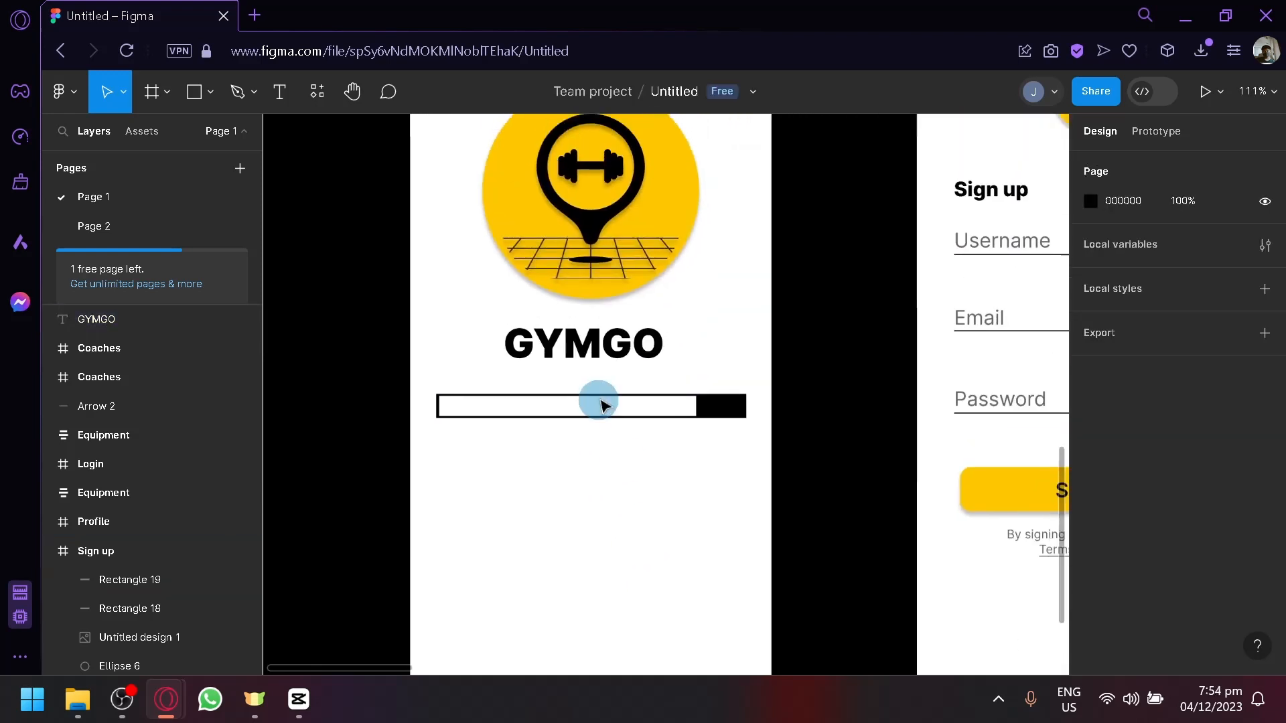
scroll(532, 465, up, 3)
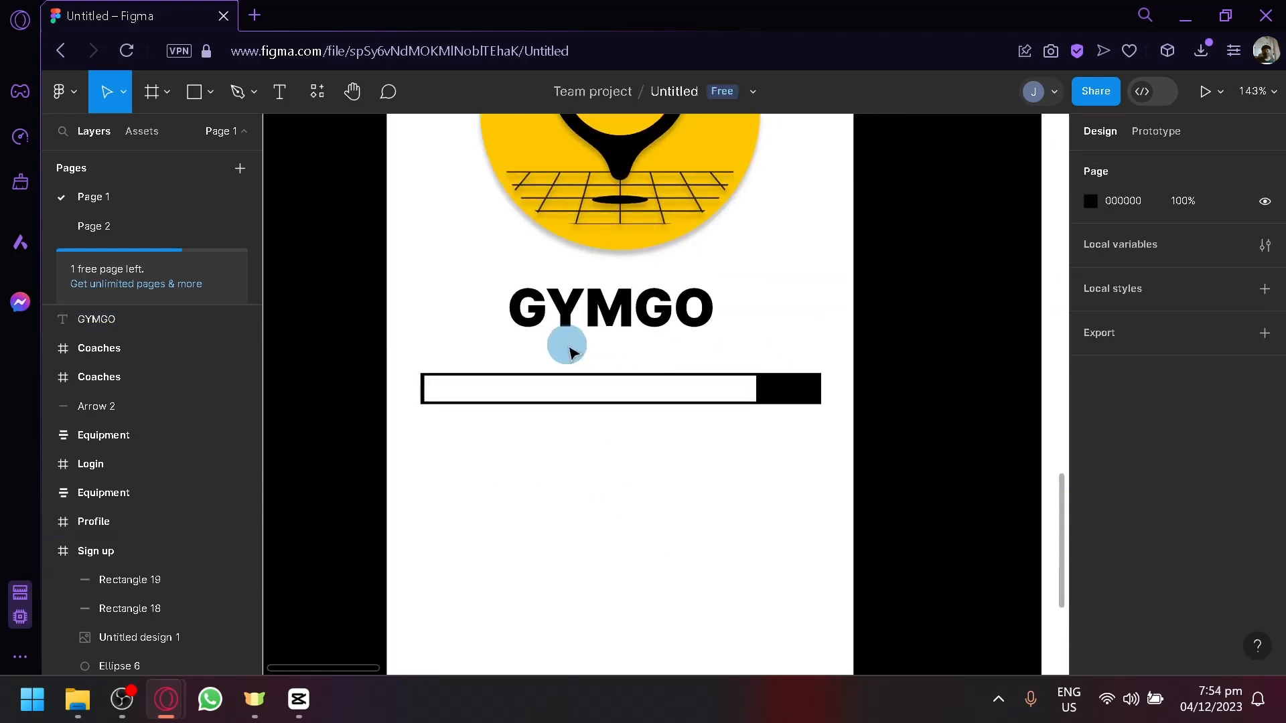
drag(424, 368, 616, 436)
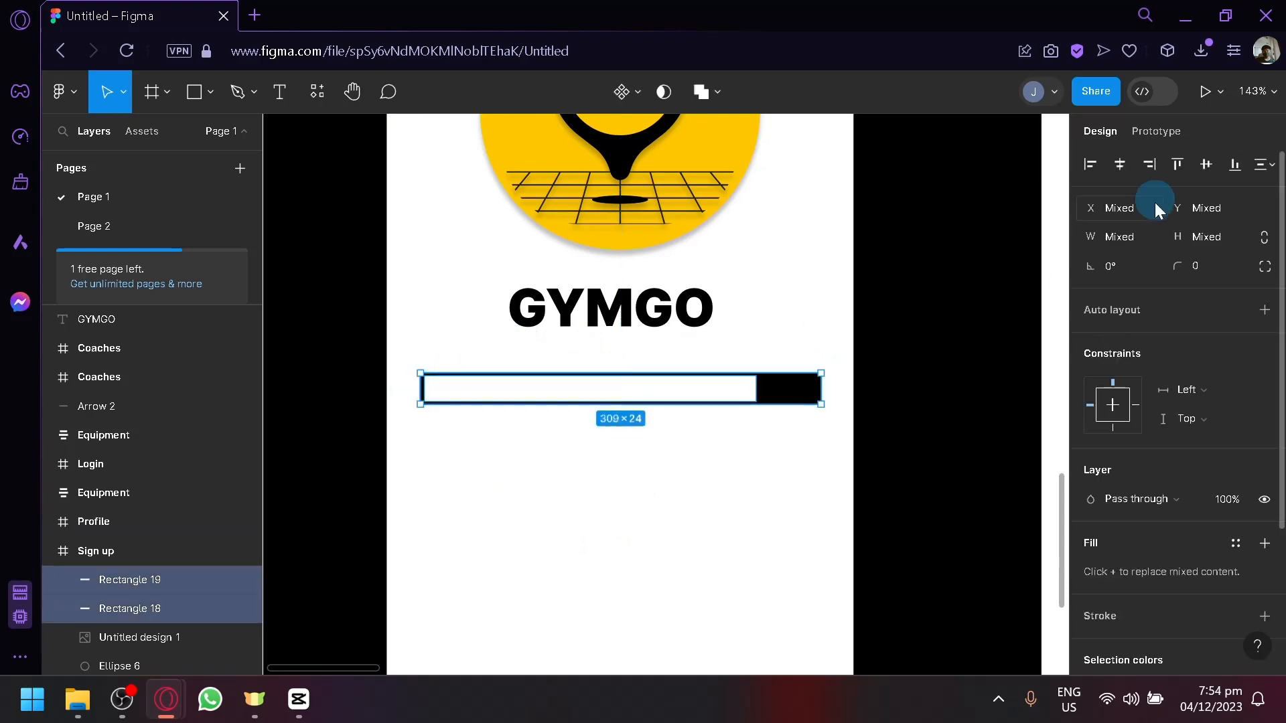
drag(1174, 266, 1285, 273)
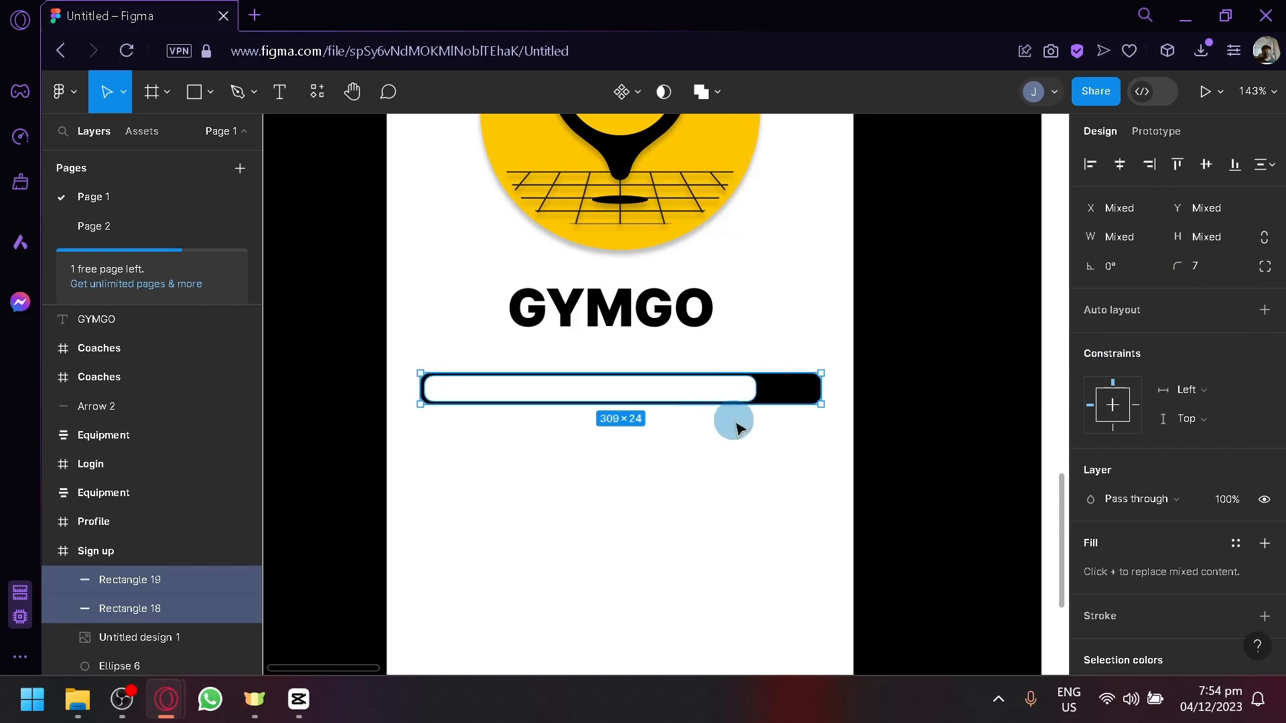
click(772, 457)
Step: Reduce the white progress bar to about 245 × 19 and reposition it inside the black bar's left end
scroll(740, 483, up, 3)
click(767, 334)
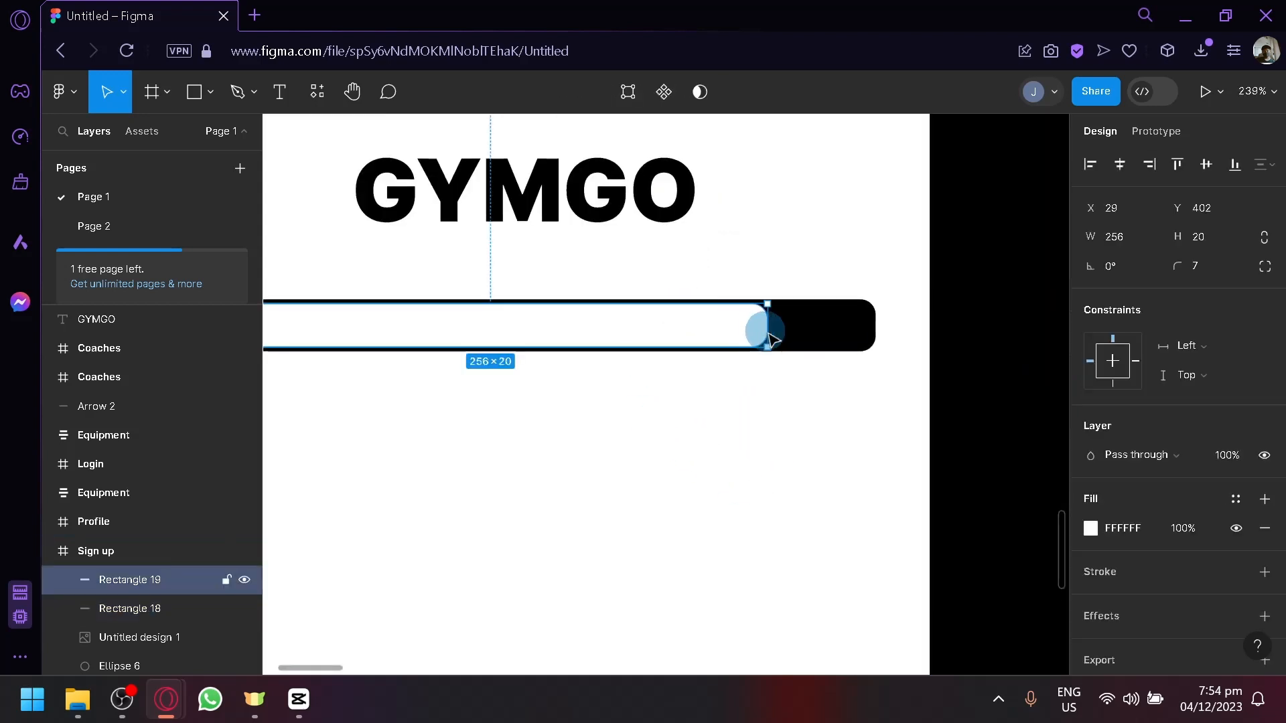
drag(769, 346, 725, 351)
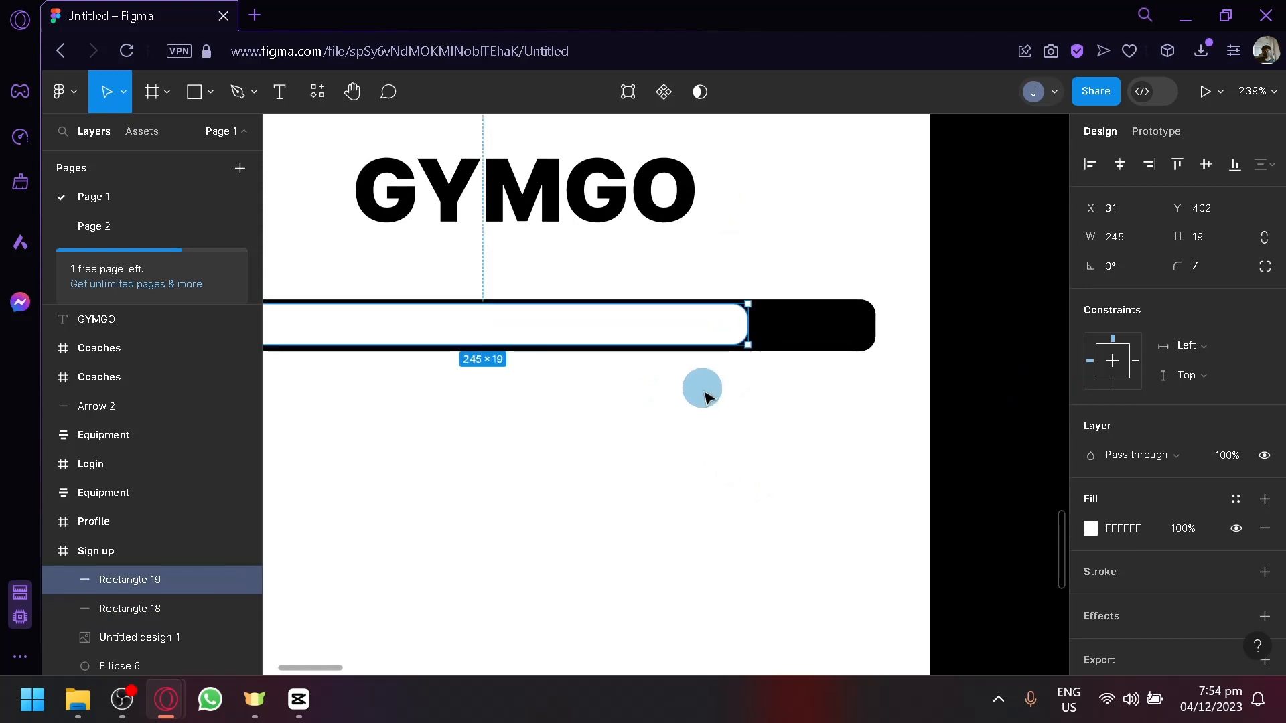
drag(702, 392, 838, 457)
drag(776, 401, 774, 400)
click(758, 485)
scroll(759, 488, down, 4)
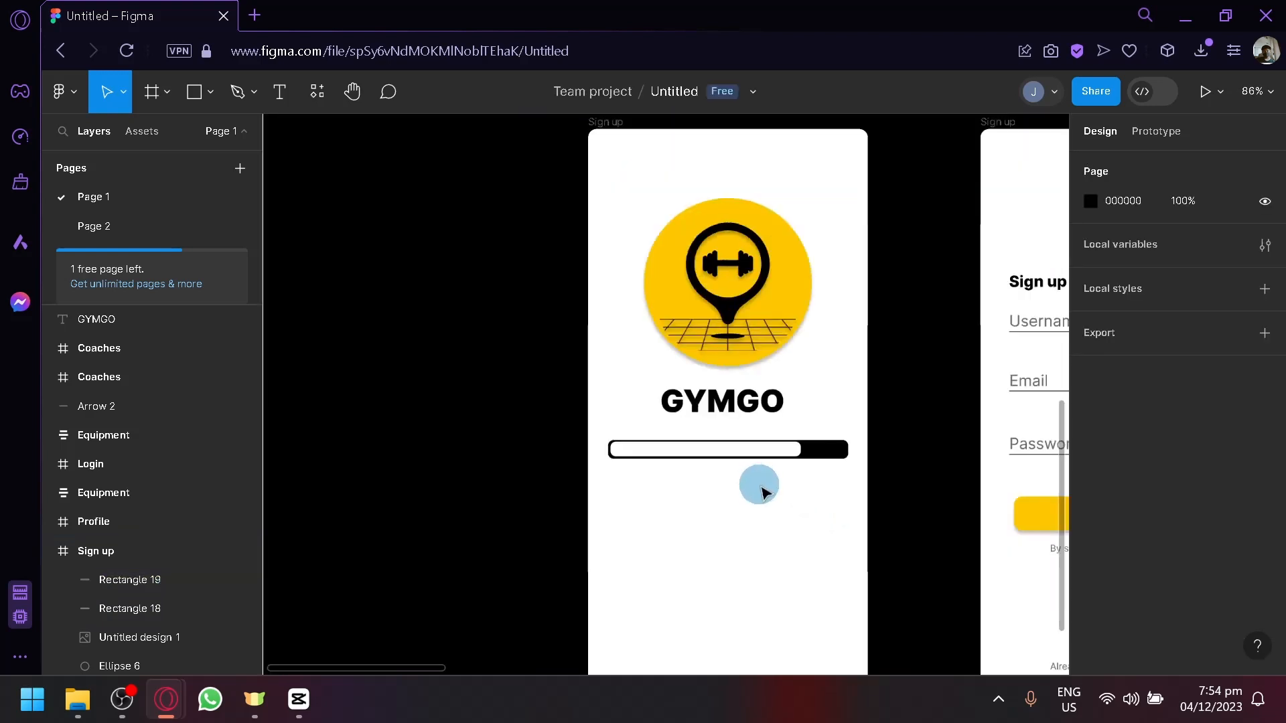
Step: Lower the white bar's top edge to make it about 17 px high, evening the black border around it
scroll(791, 535, up, 3)
scroll(792, 540, up, 5)
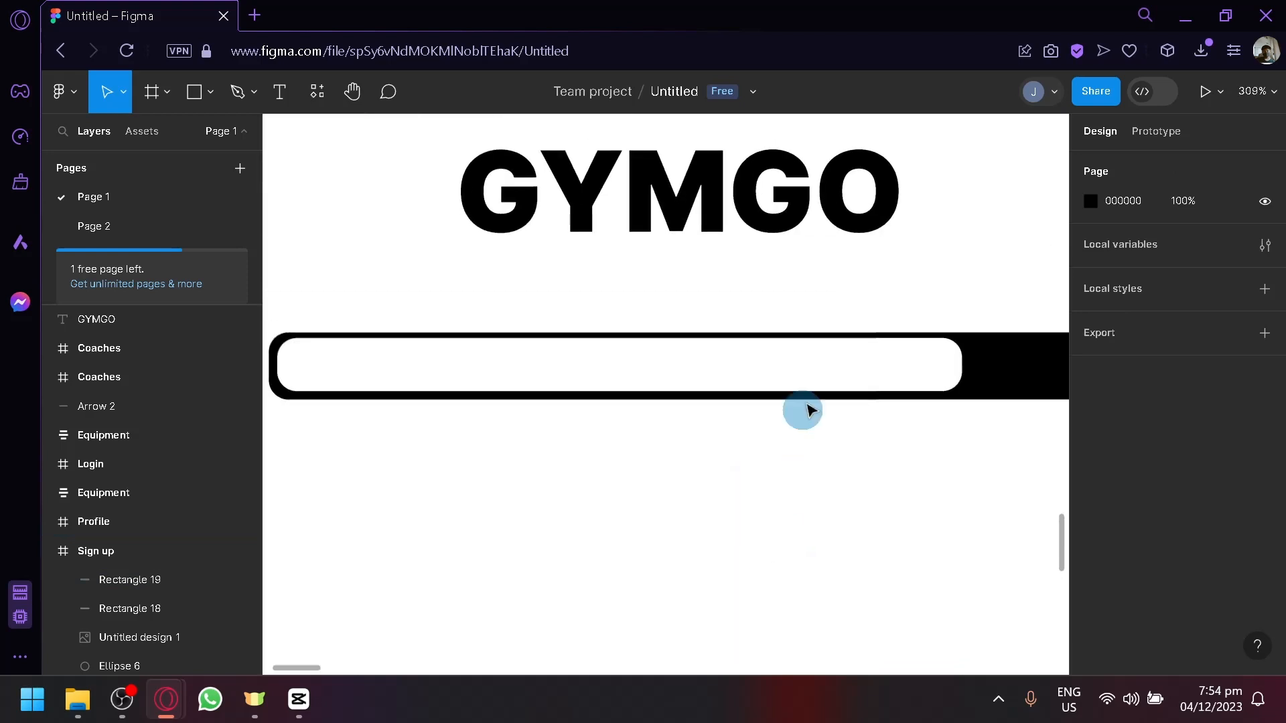
click(790, 355)
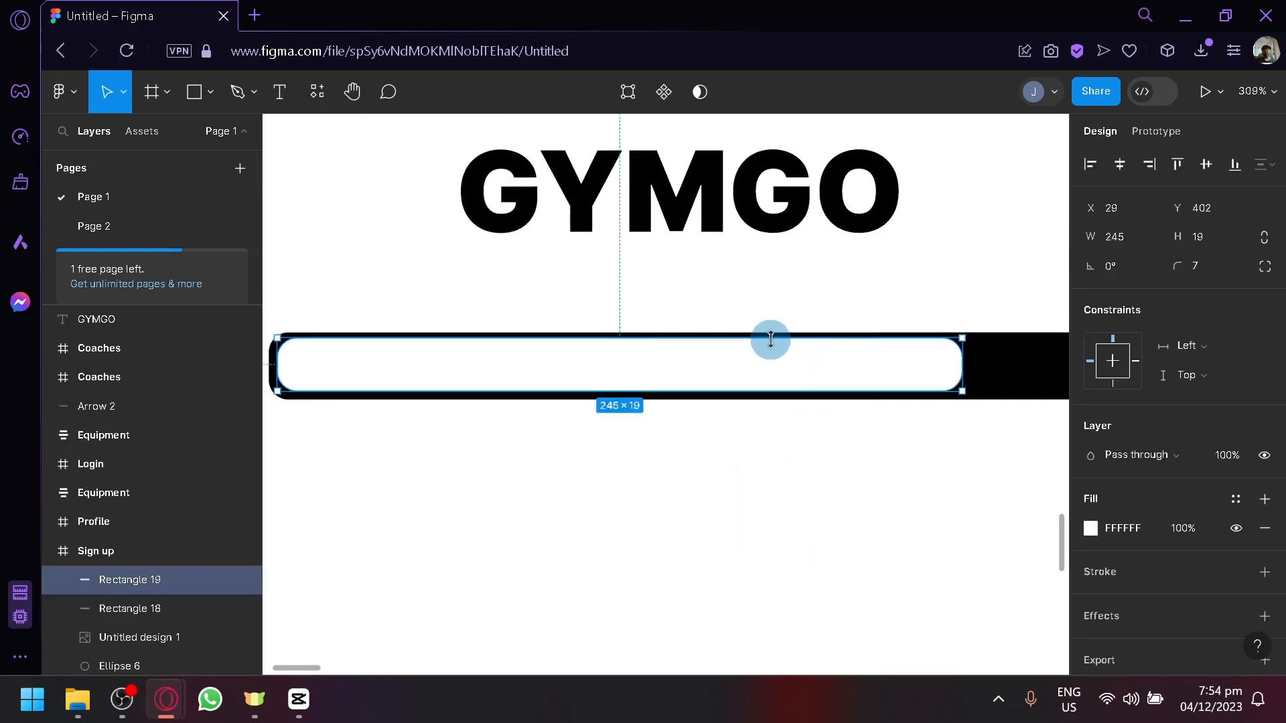
drag(770, 340, 772, 346)
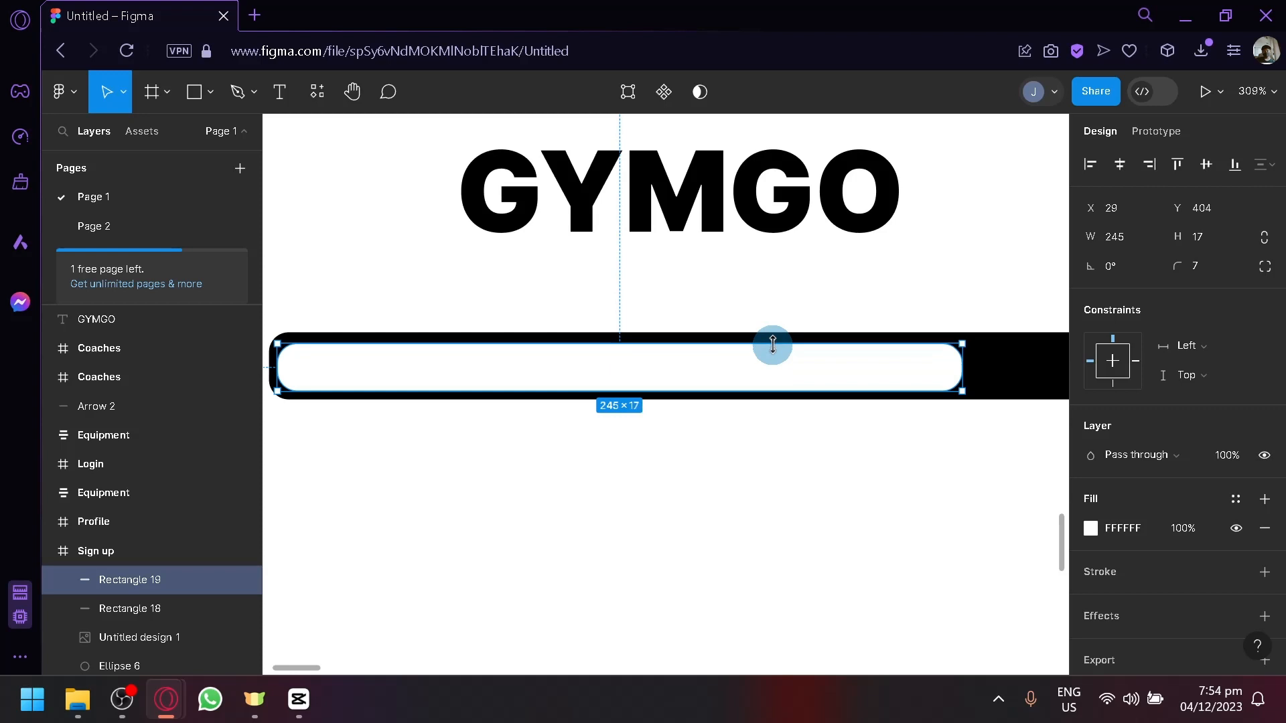
click(744, 508)
scroll(749, 515, down, 5)
scroll(756, 462, down, 2)
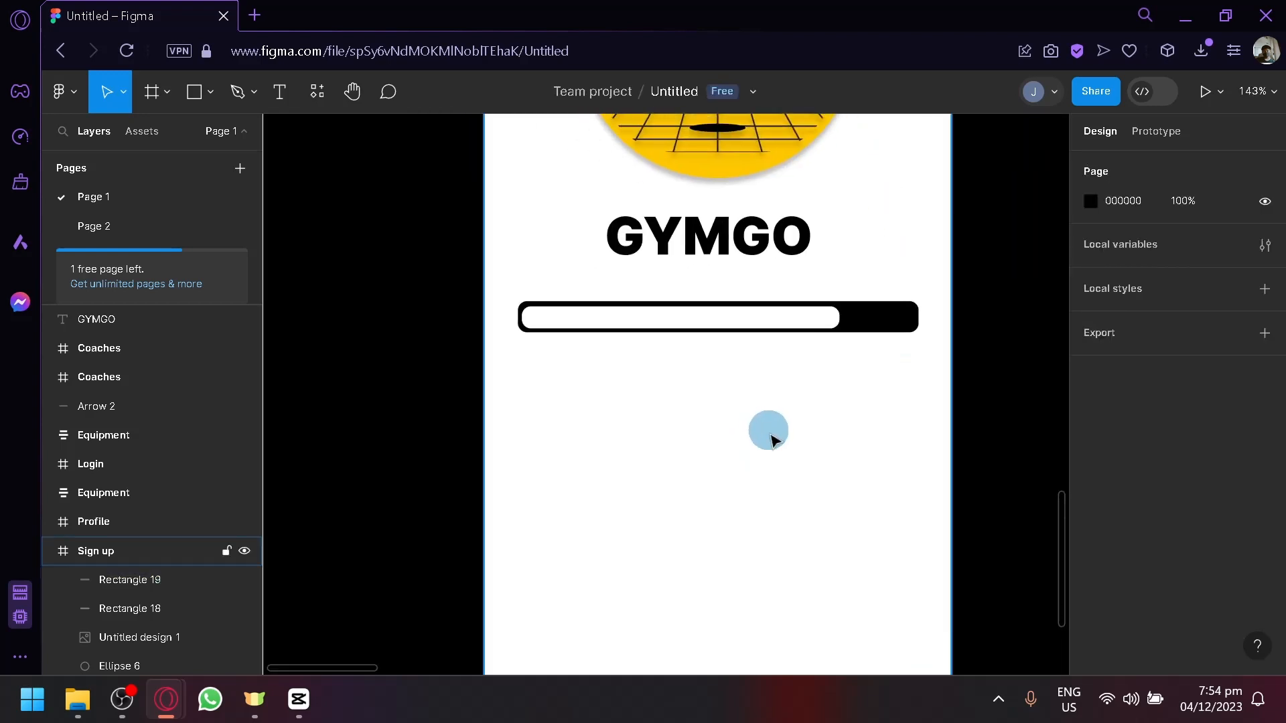
scroll(770, 483, down, 3)
scroll(736, 504, right, 1)
scroll(716, 503, up, 5)
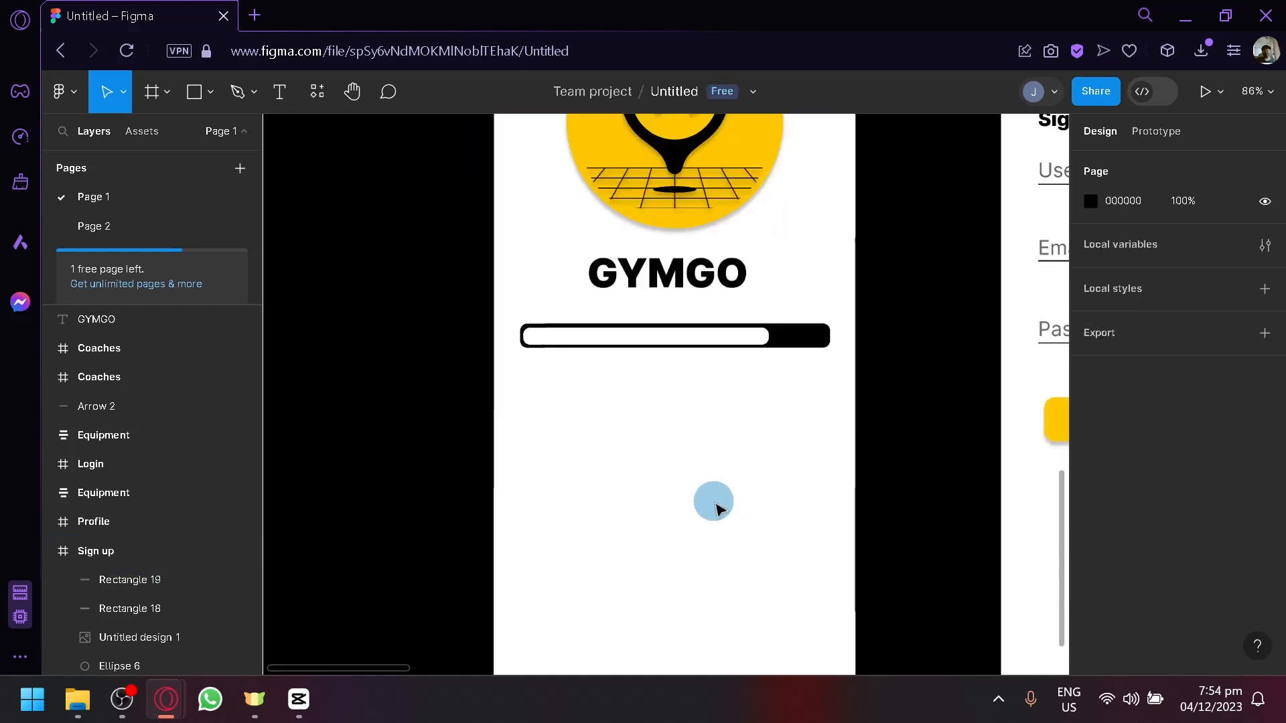
click(211, 99)
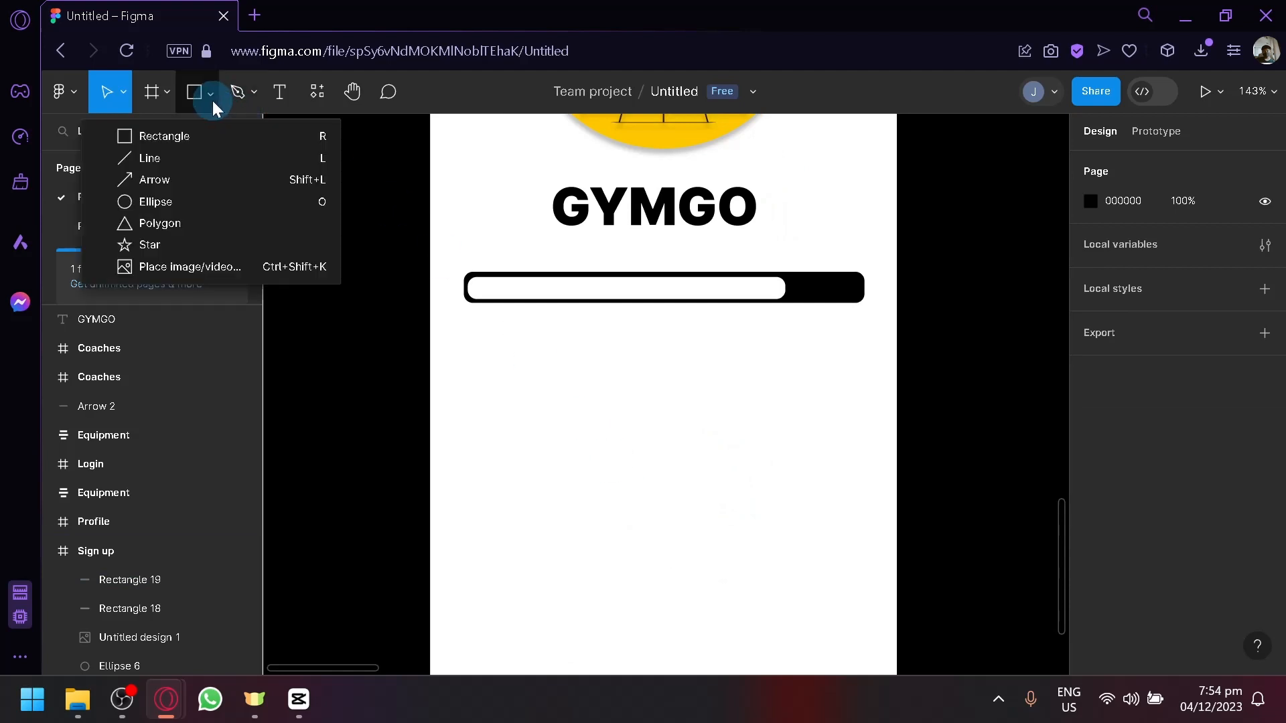
click(254, 200)
mouse_move(533, 349)
mouse_down()
mouse_move(755, 511)
mouse_move(714, 482)
mouse_up()
click(1091, 529)
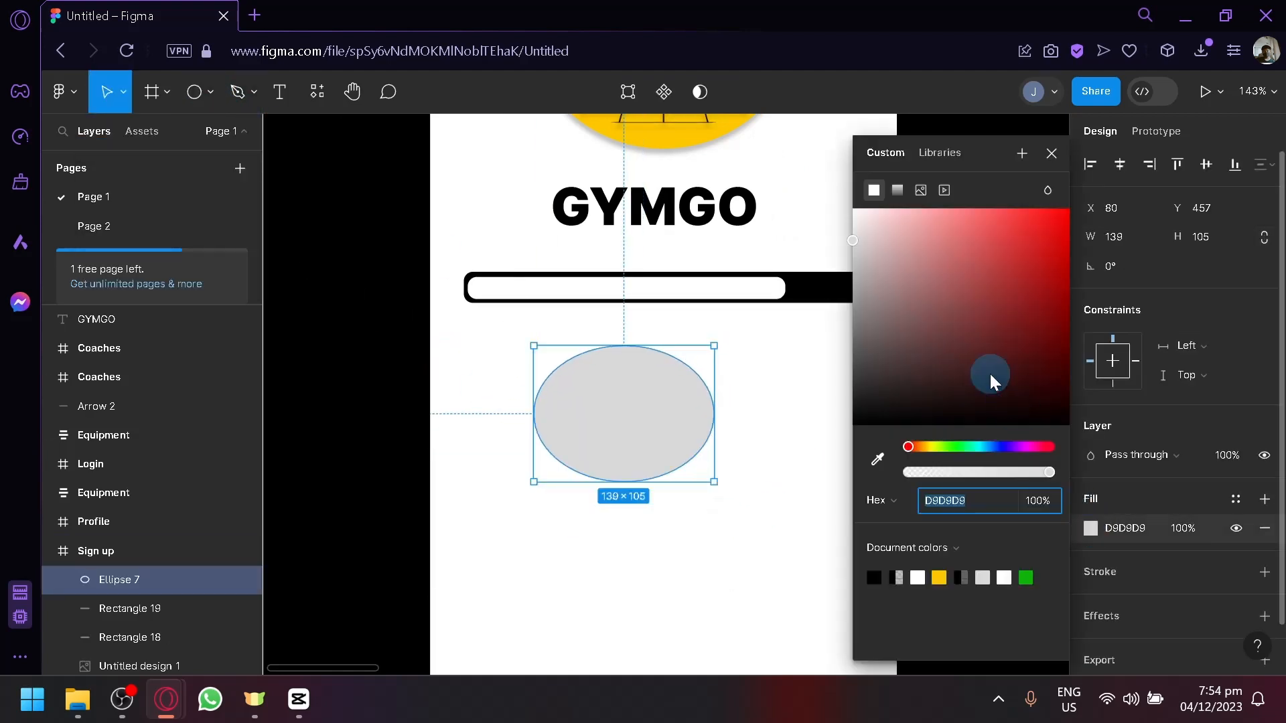
drag(990, 375, 875, 464)
key(ctrl+z)
key(ctrl+z)
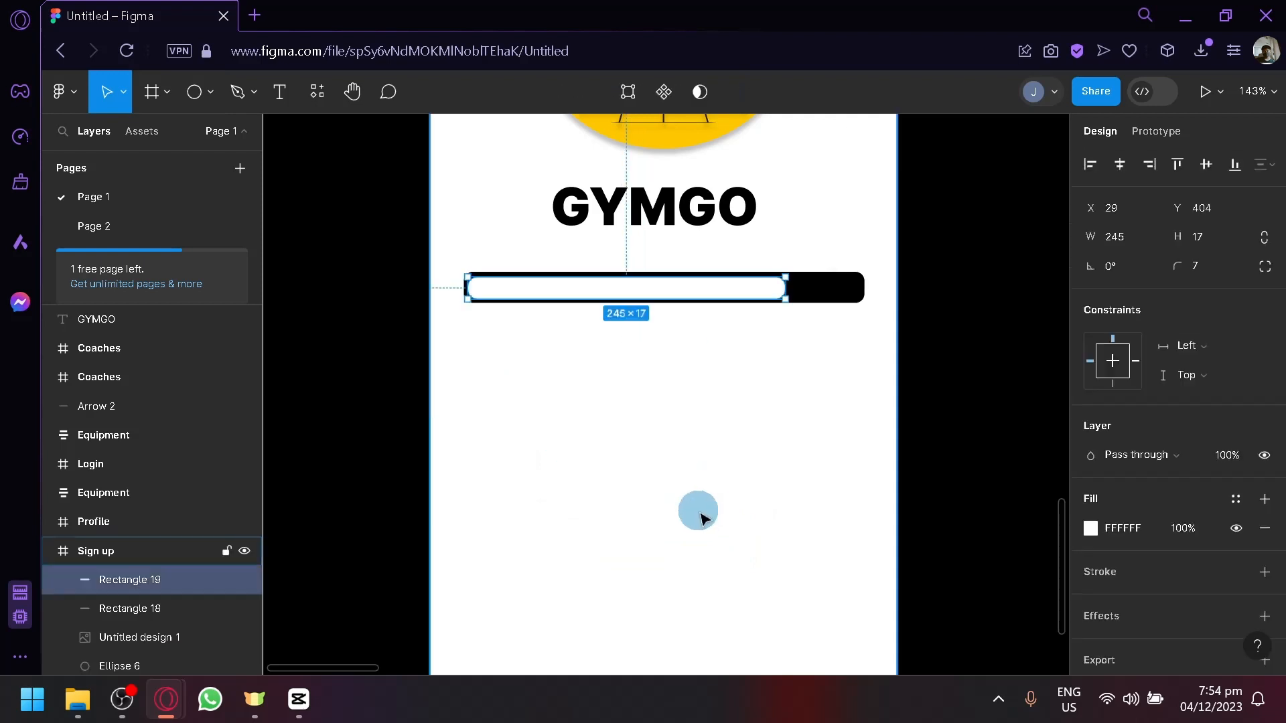
Step: Draw a circle about 141 × 141 below the loading bar and fill it with black 000000
click(211, 91)
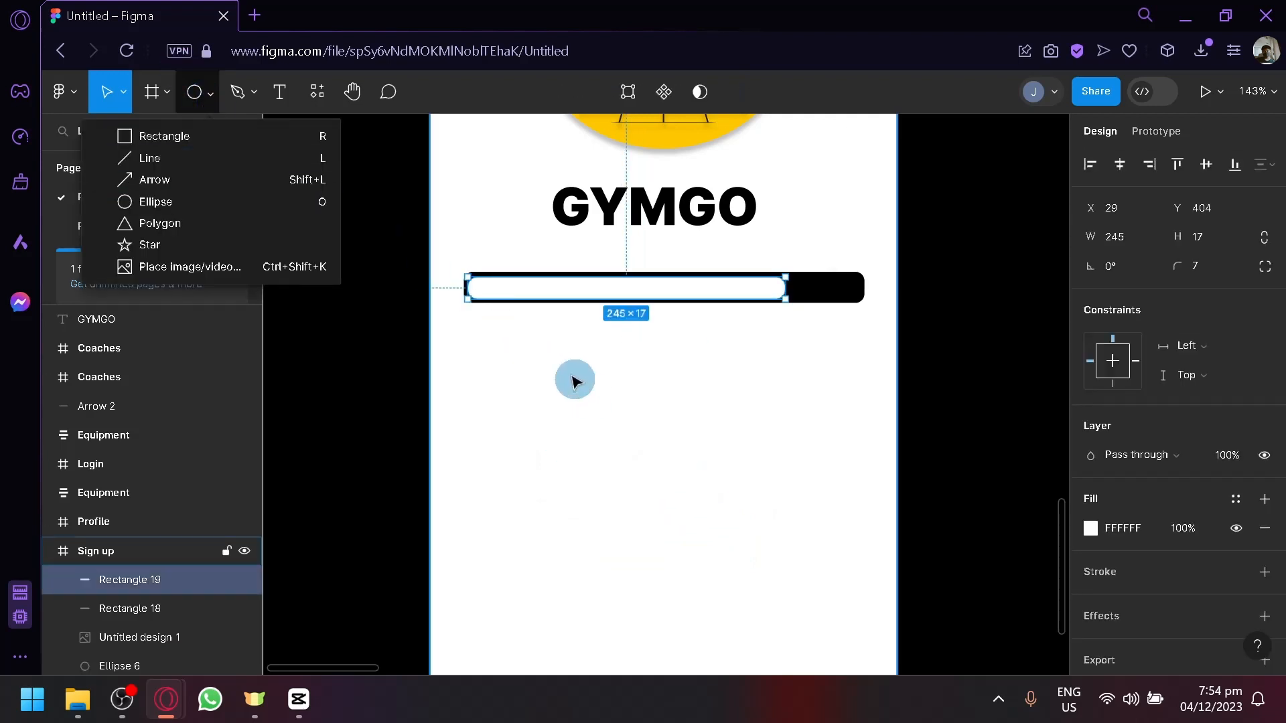
drag(549, 391, 589, 448)
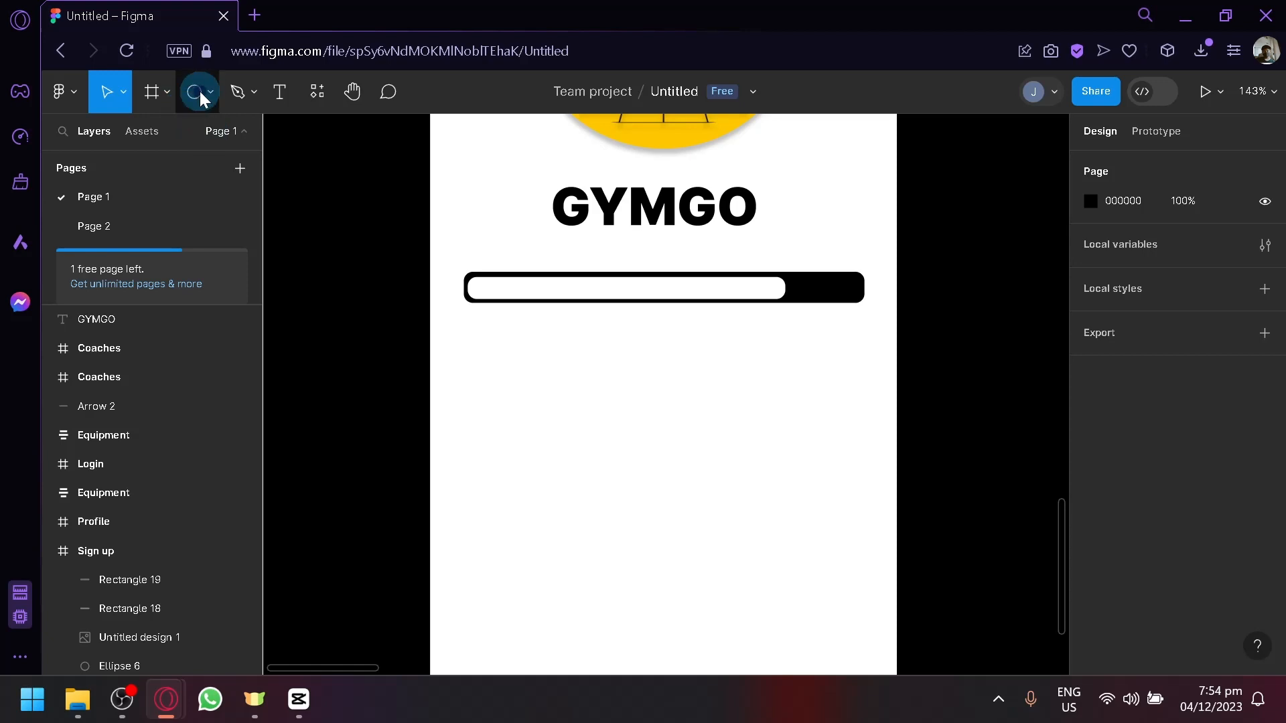
click(200, 91)
drag(536, 348, 718, 494)
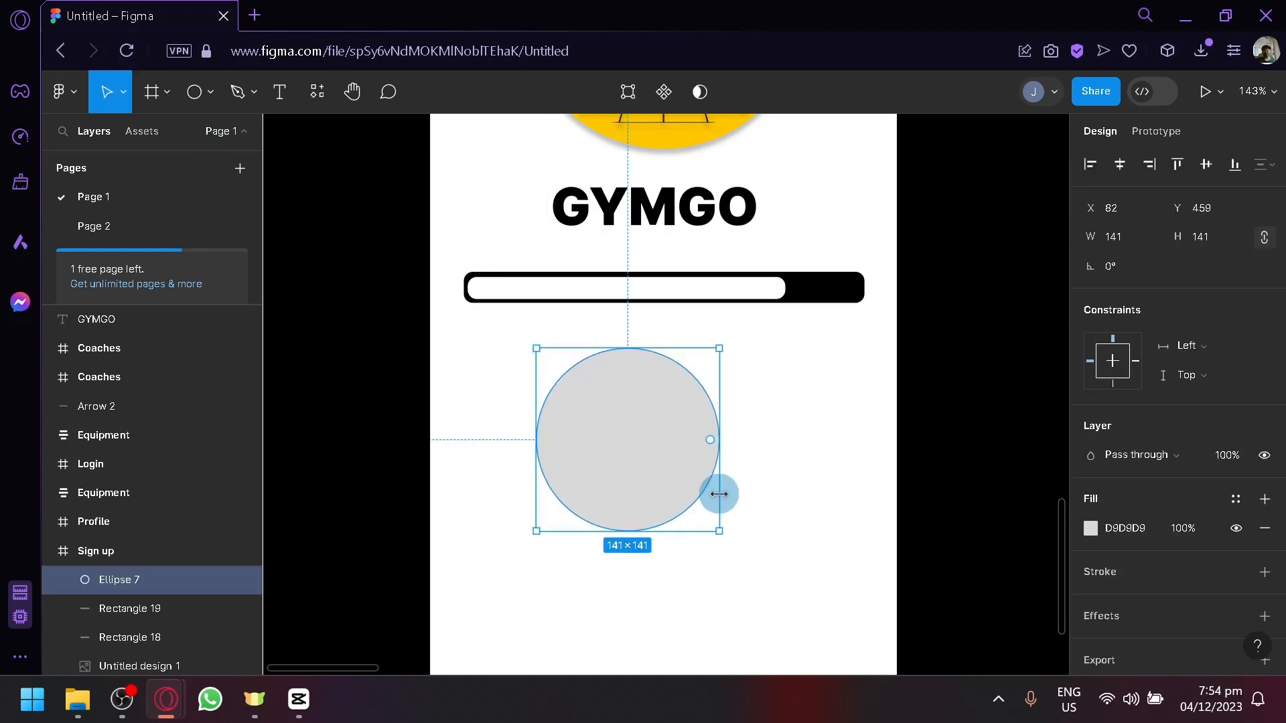
click(1085, 532)
drag(947, 324, 726, 482)
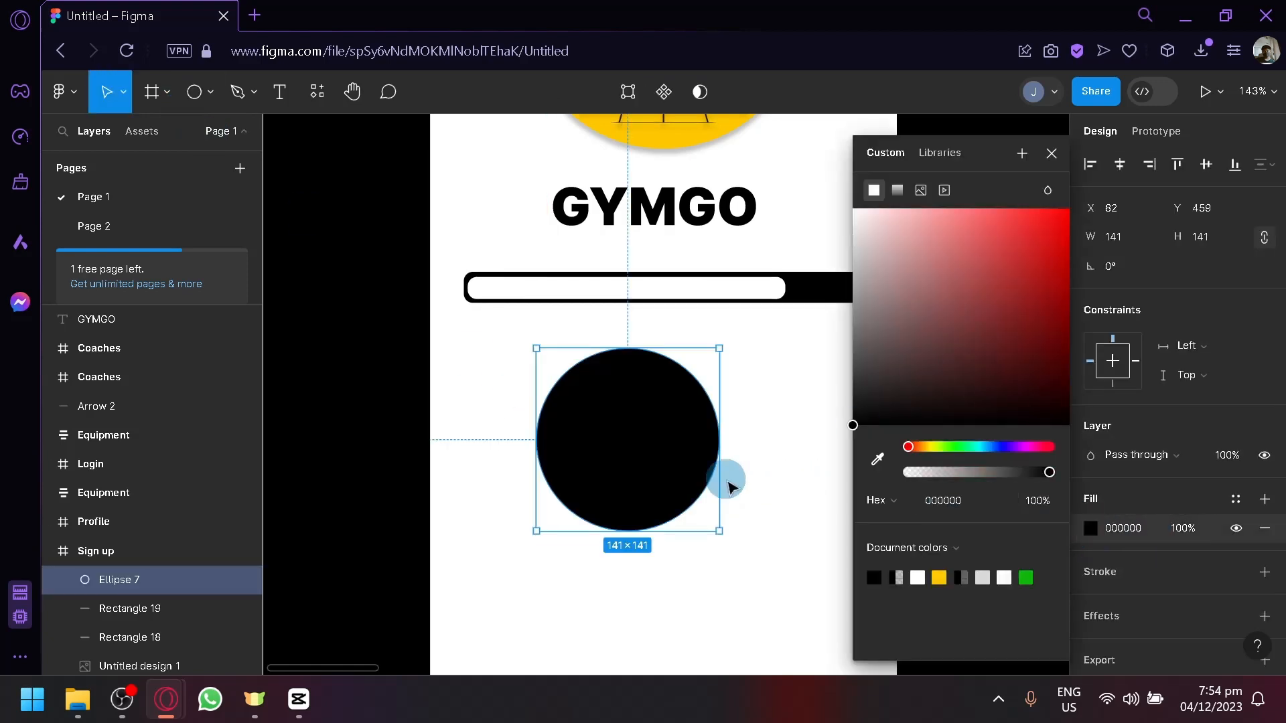
Step: Cut a small gap in the black circle's right side with a 95.78% sweep and hollow it into a thin ring with a 90.14% ratio
scroll(694, 480, up, 3)
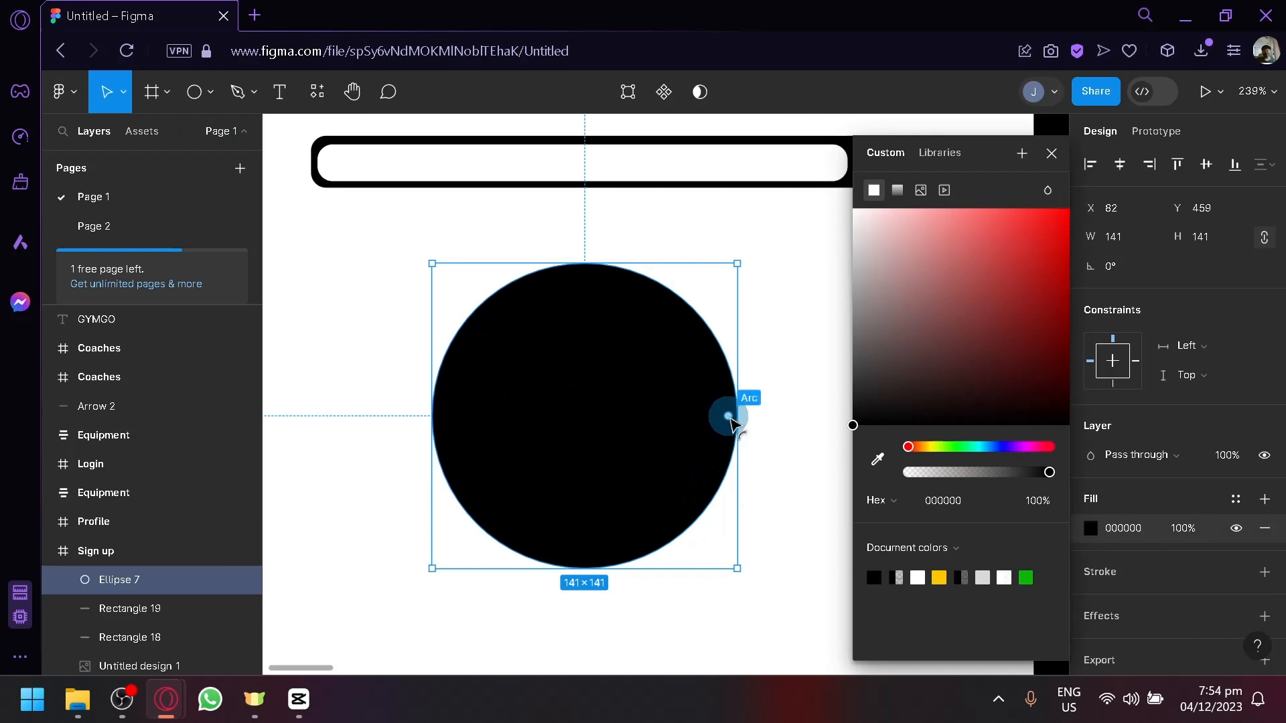
drag(730, 415, 722, 378)
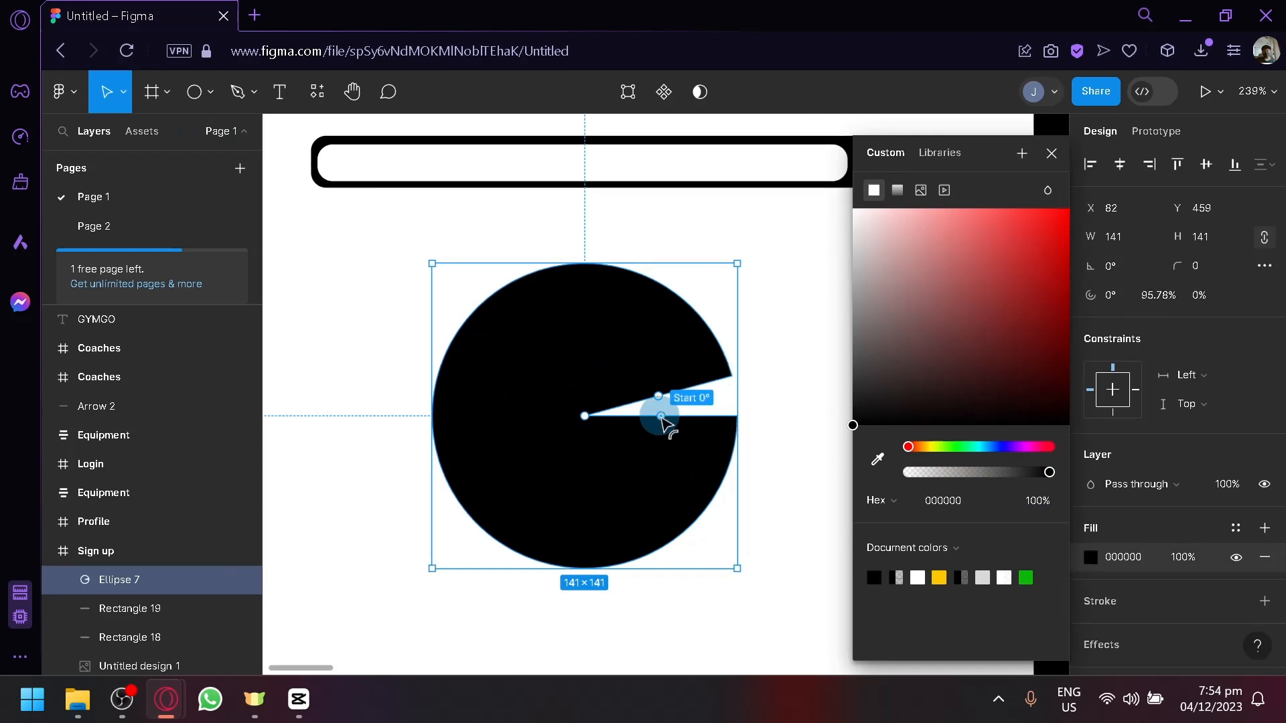
double_click(701, 418)
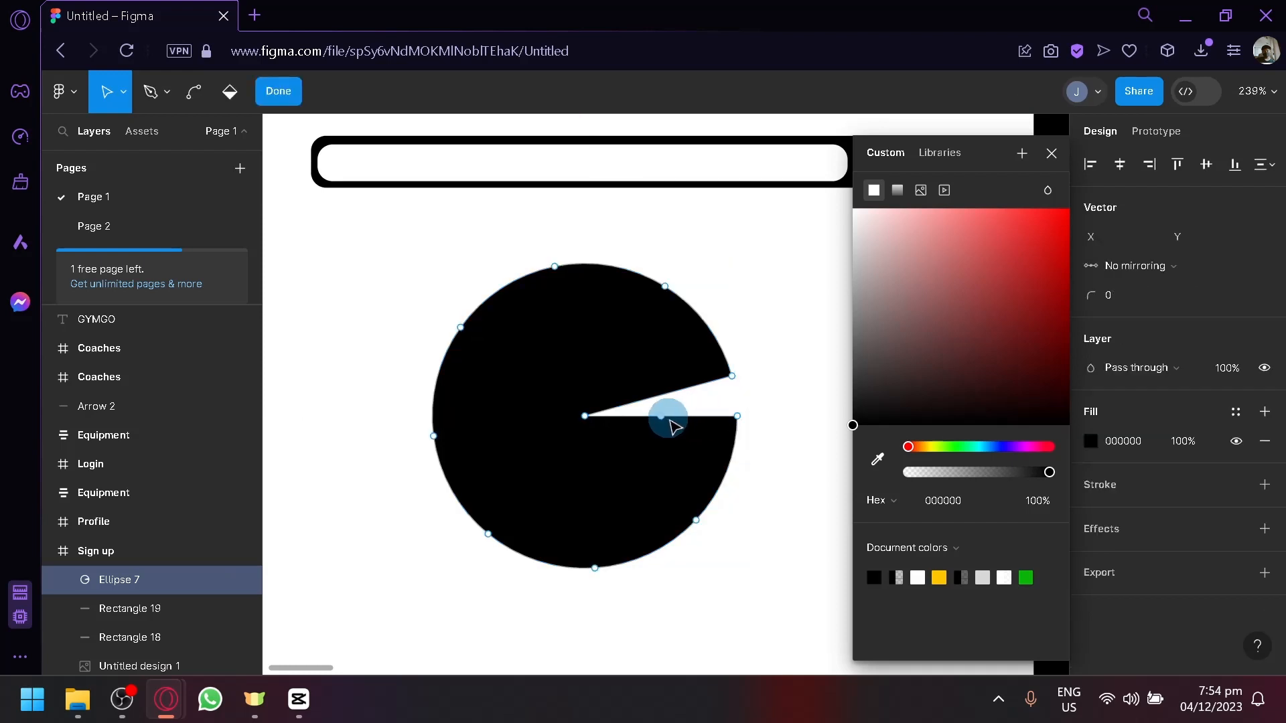
drag(662, 420, 714, 432)
key(ctrl+z)
key(Escape)
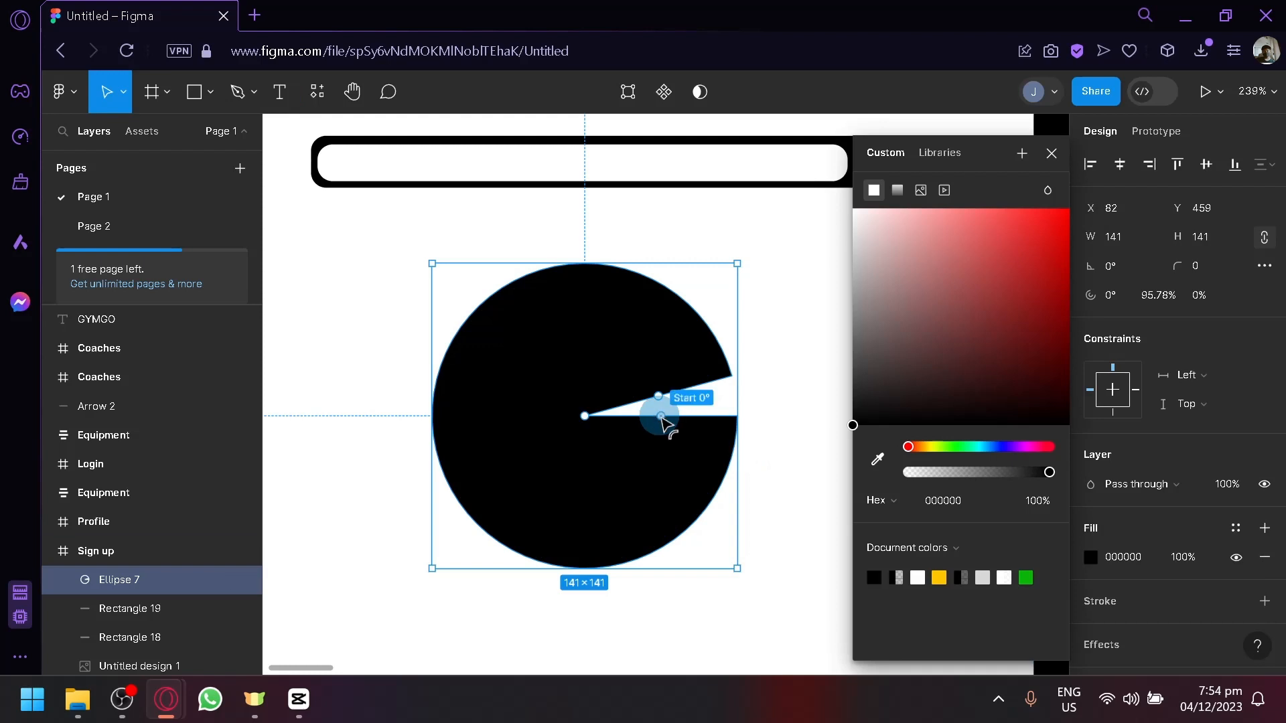
drag(661, 400, 737, 409)
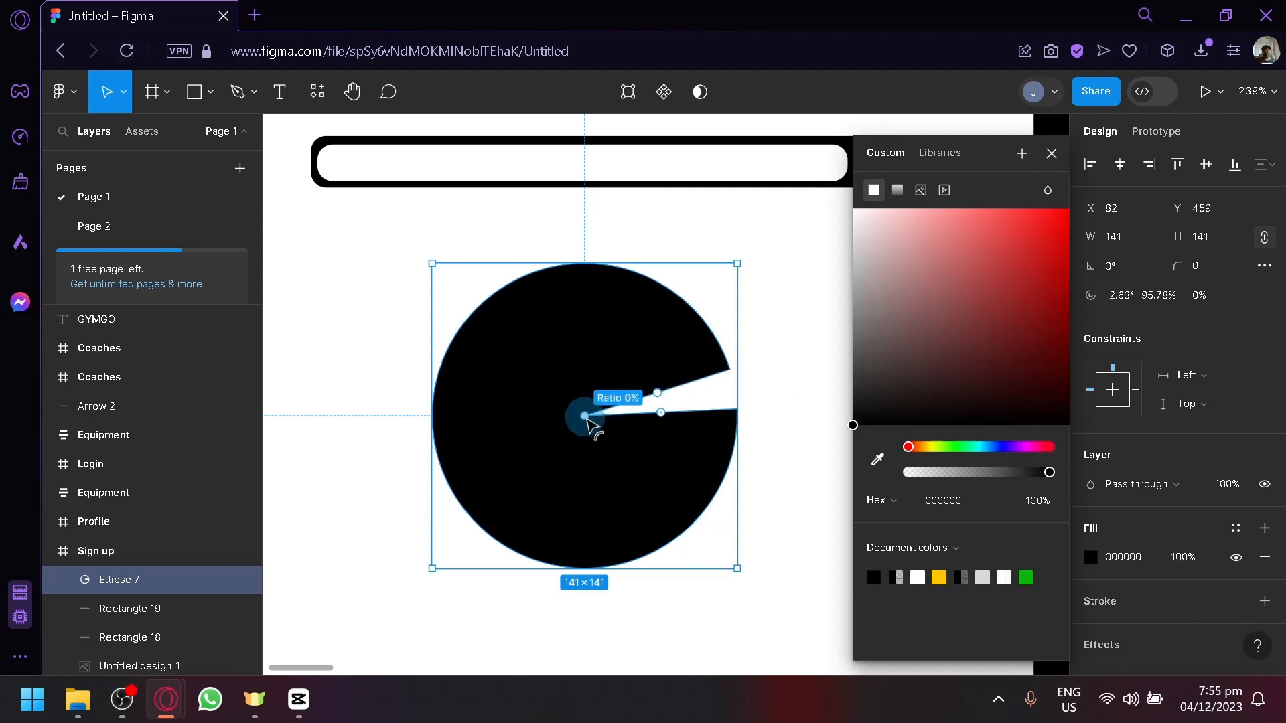
drag(585, 417, 449, 435)
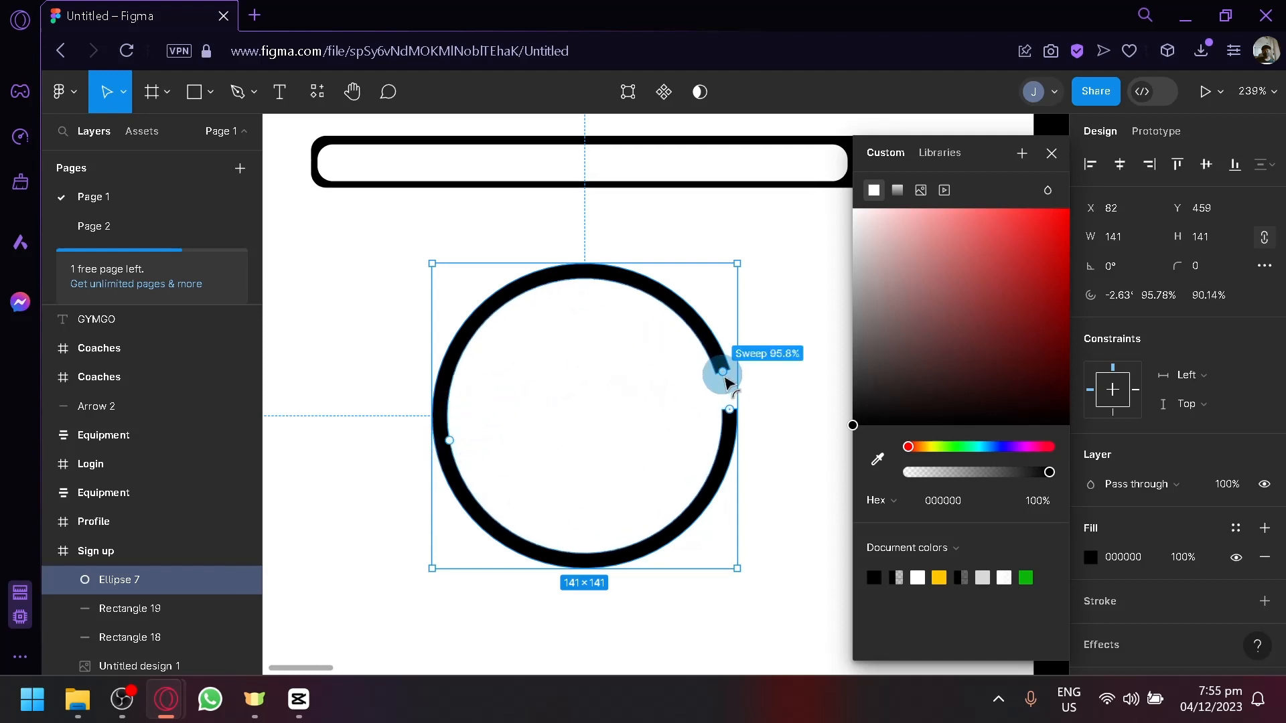
Step: Move the open ring to the frame's centre below the loading bar and widen its gap
click(774, 423)
scroll(775, 423, down, 3)
drag(707, 436, 778, 477)
click(837, 499)
click(770, 396)
drag(770, 395, 758, 361)
click(855, 444)
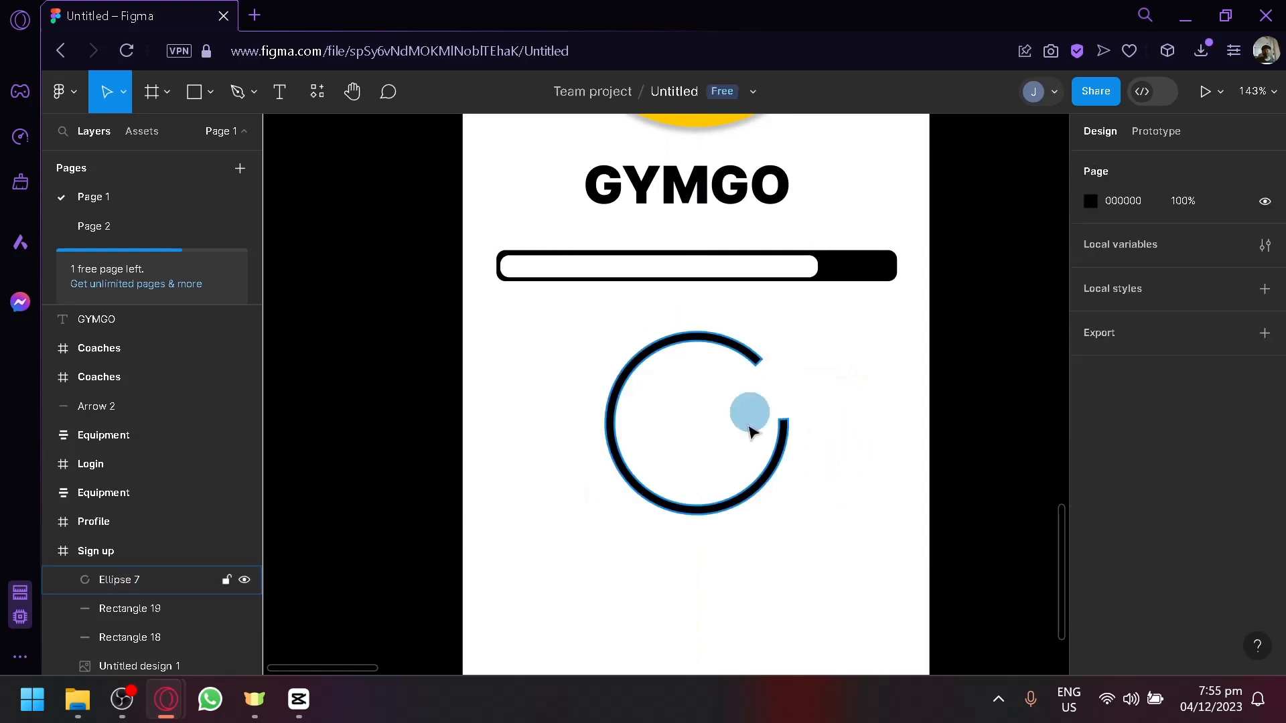
Step: Draw a 7 × 7 circle at the upper end of the open ring and fill it with black 000000
scroll(754, 399, up, 3)
scroll(777, 375, up, 5)
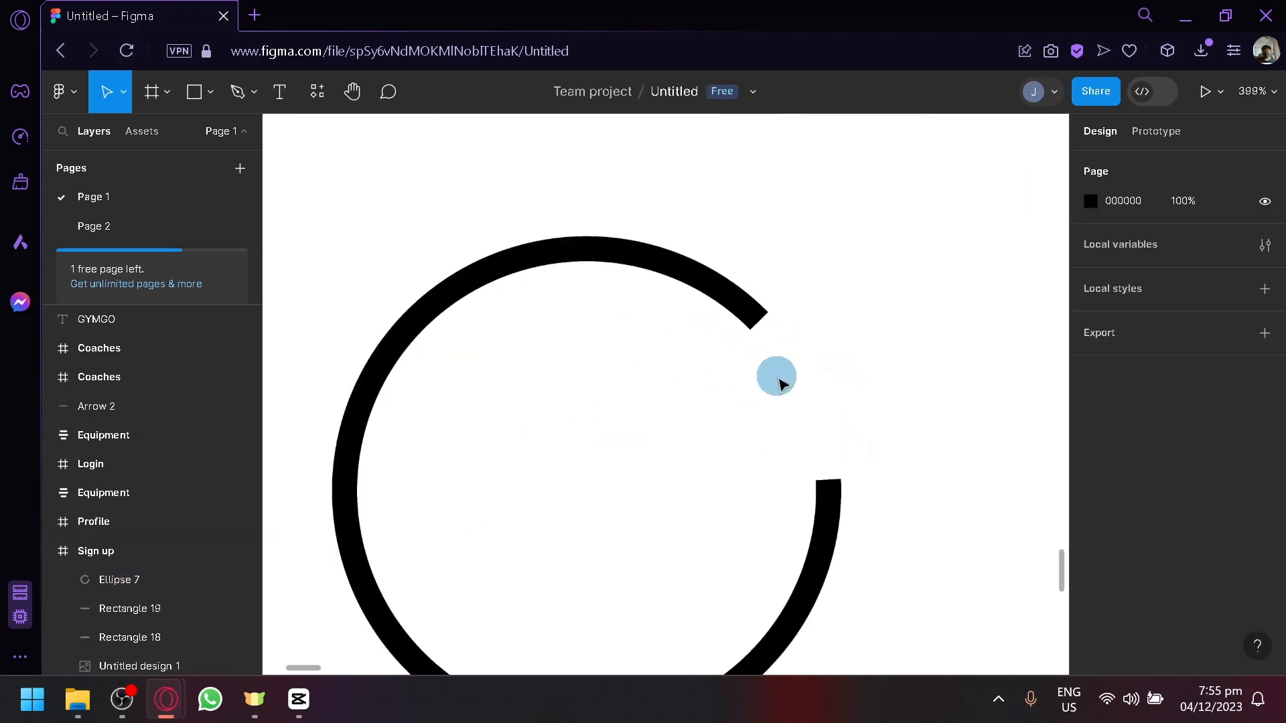
scroll(777, 429, up, 2)
scroll(806, 362, down, 5)
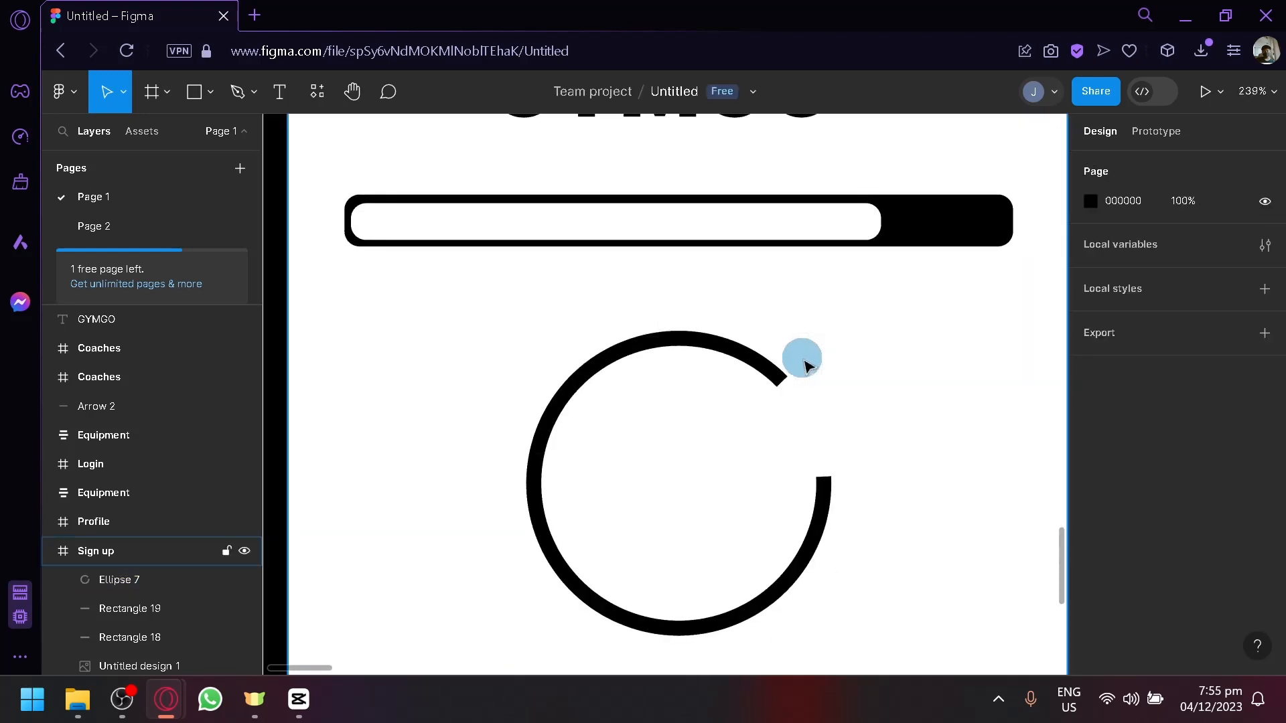
click(196, 91)
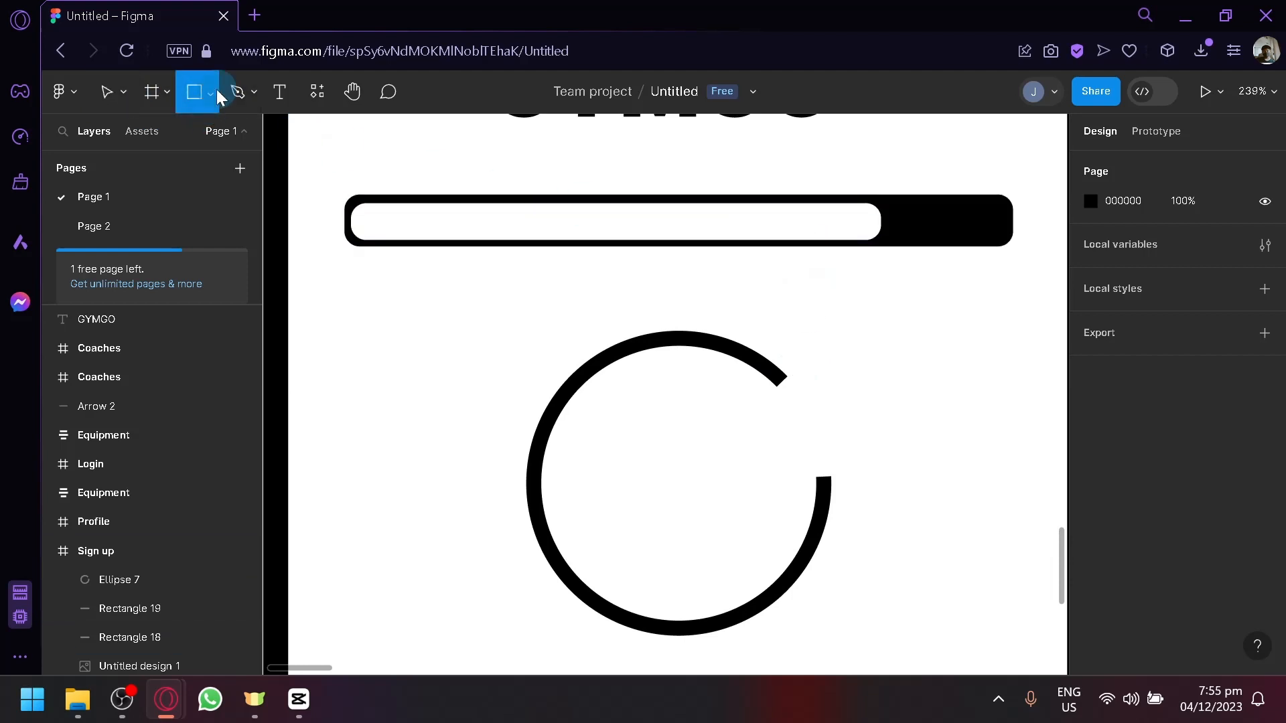
click(212, 92)
click(197, 137)
click(210, 94)
click(194, 198)
scroll(804, 362, up, 5)
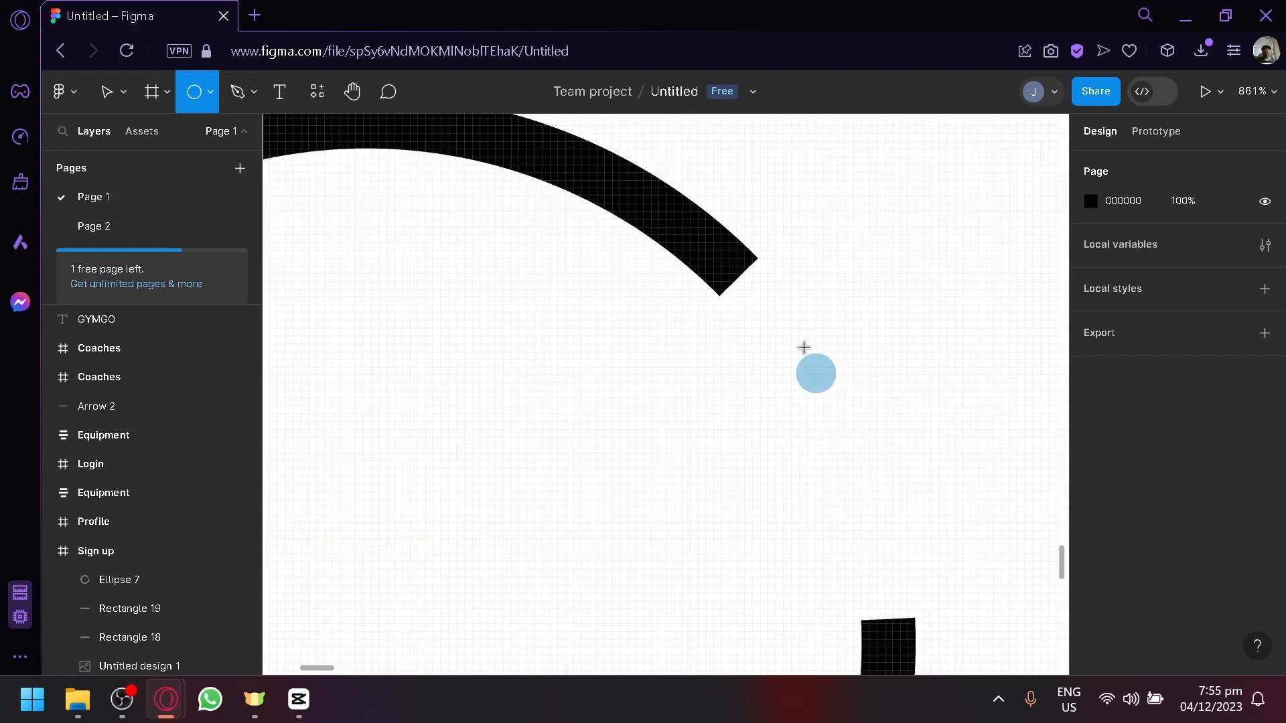
drag(705, 250, 762, 303)
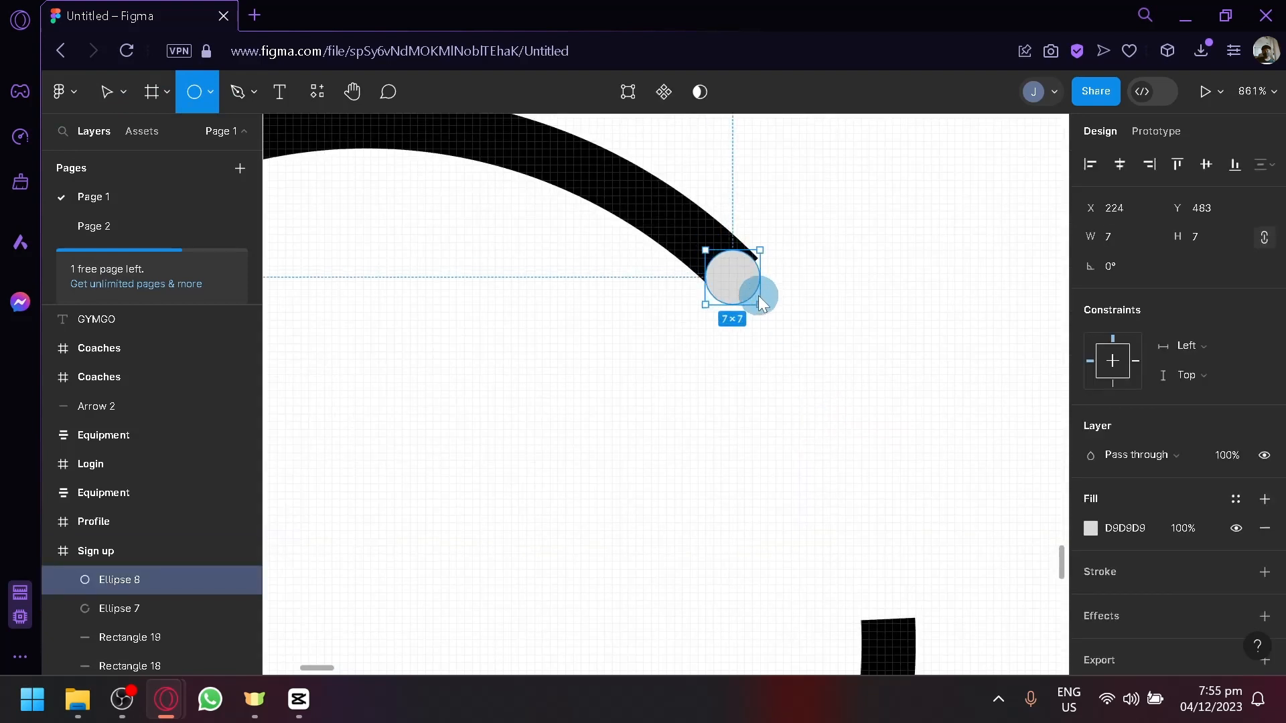
click(1091, 528)
drag(974, 347, 781, 404)
Step: Nudge the small black circle onto the ring's upper end so it forms a rounded cap
scroll(775, 338, up, 3)
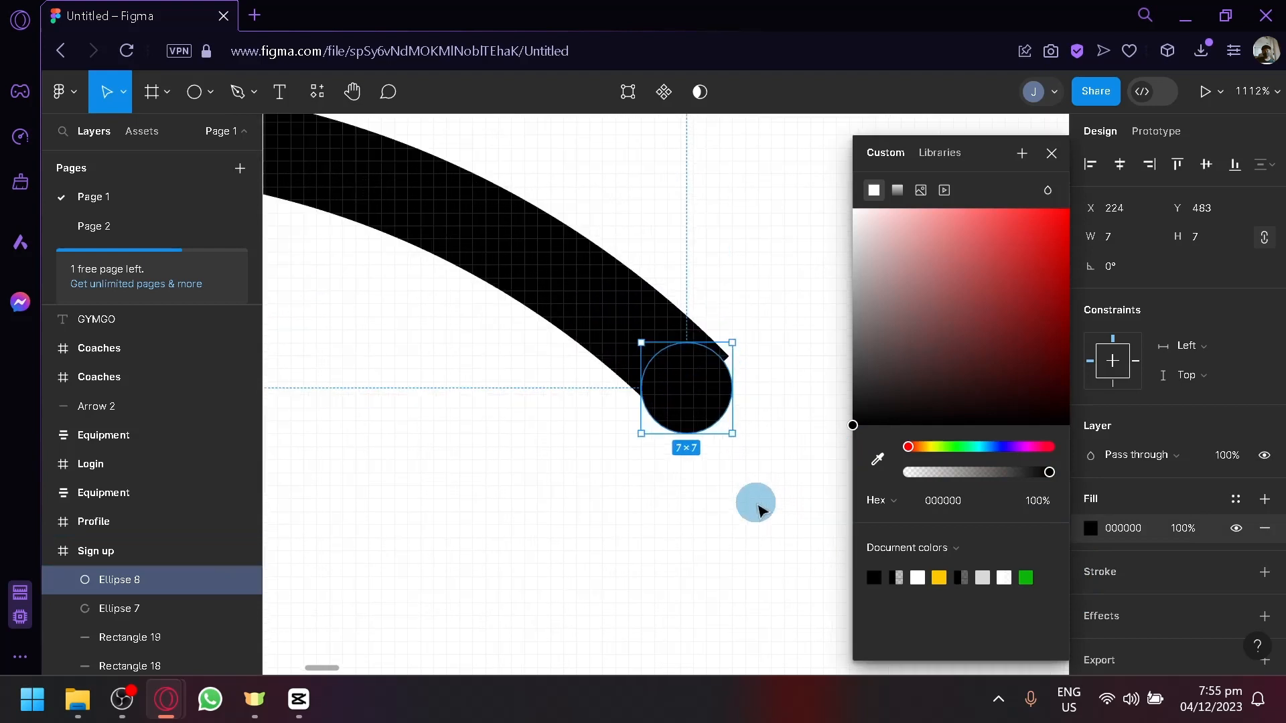
drag(736, 339, 737, 339)
drag(707, 381, 706, 369)
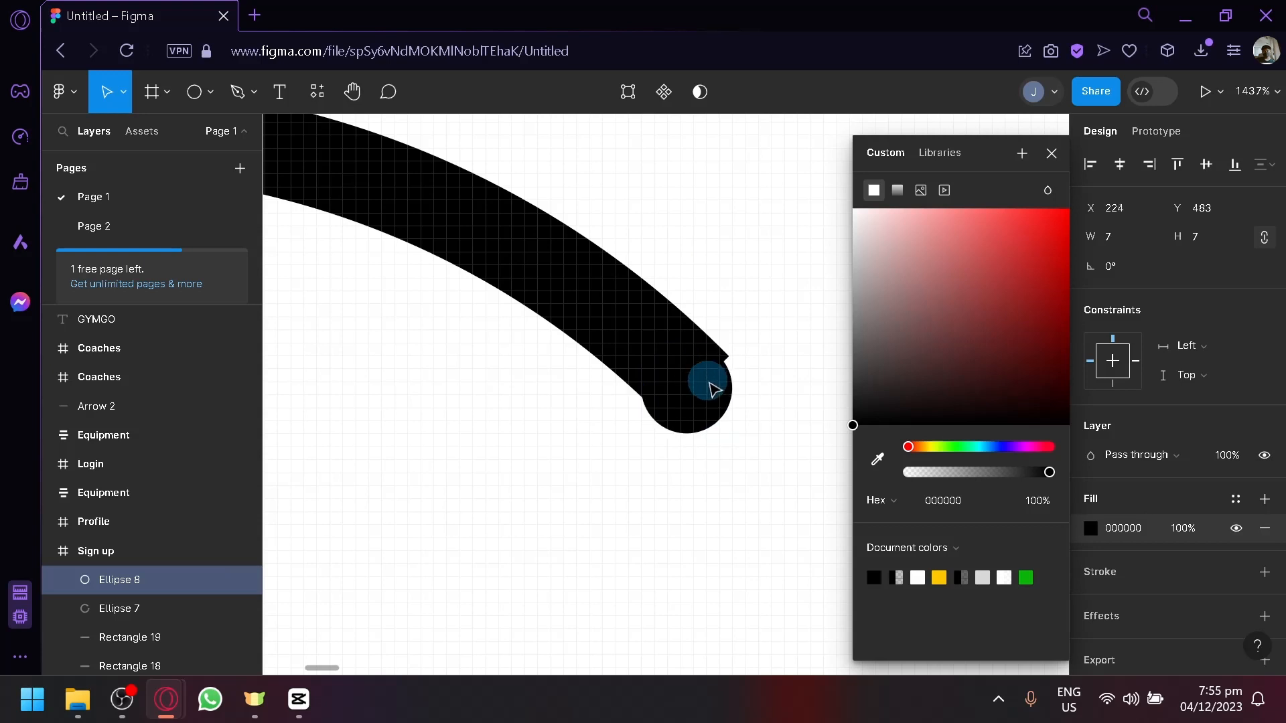
click(686, 498)
scroll(686, 498, down, 5)
scroll(732, 582, down, 3)
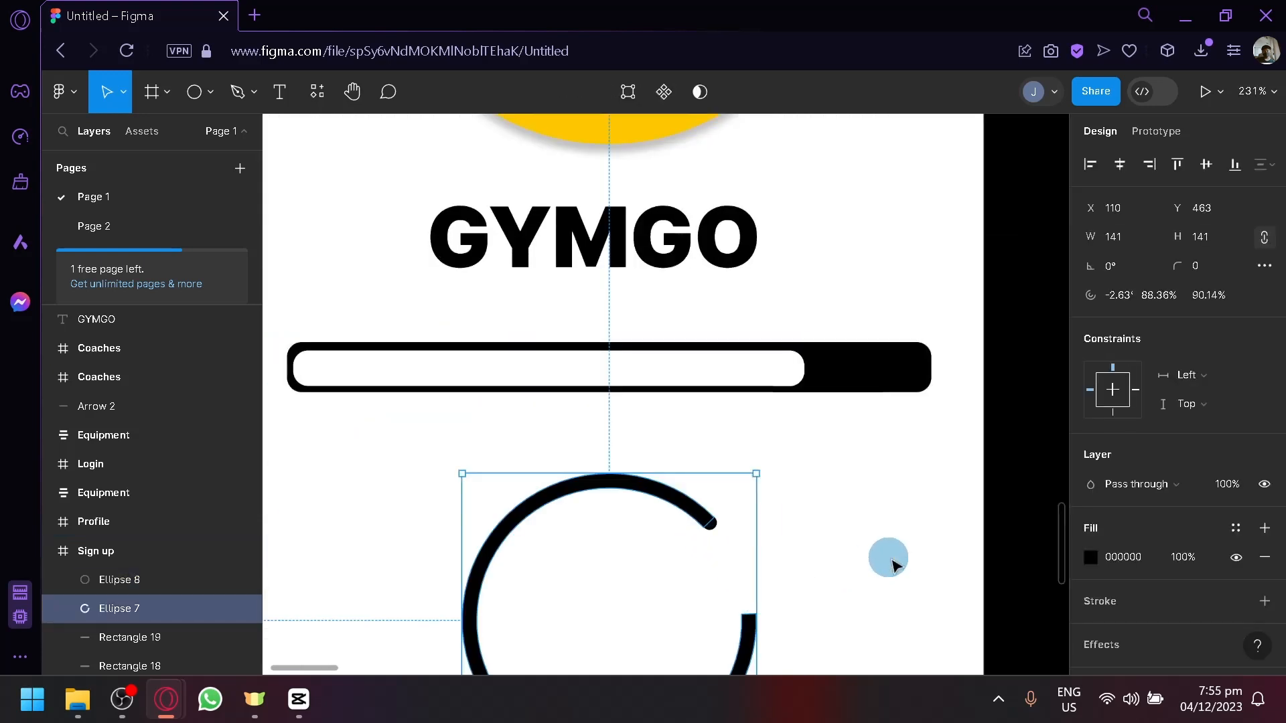
click(892, 562)
Step: Extend the ring's sweep to about 88.61% and shift the cap circle slightly down and right to match its end
scroll(871, 576, up, 15)
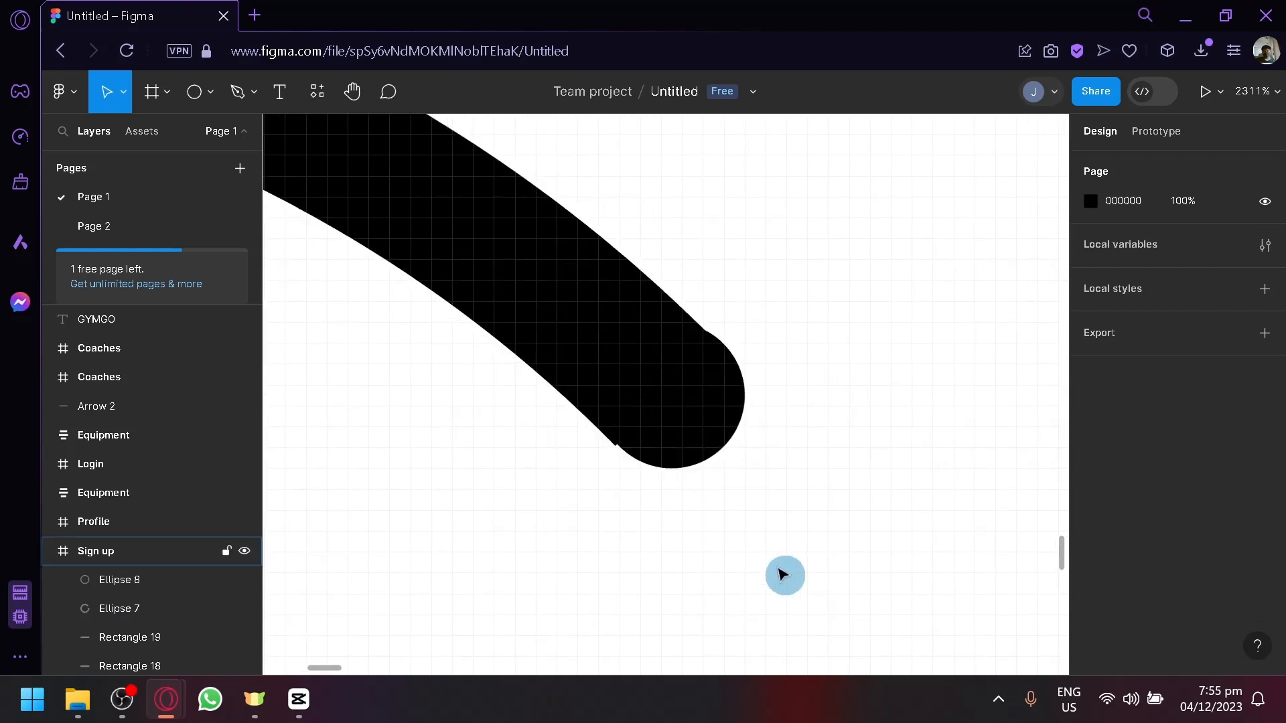
click(711, 339)
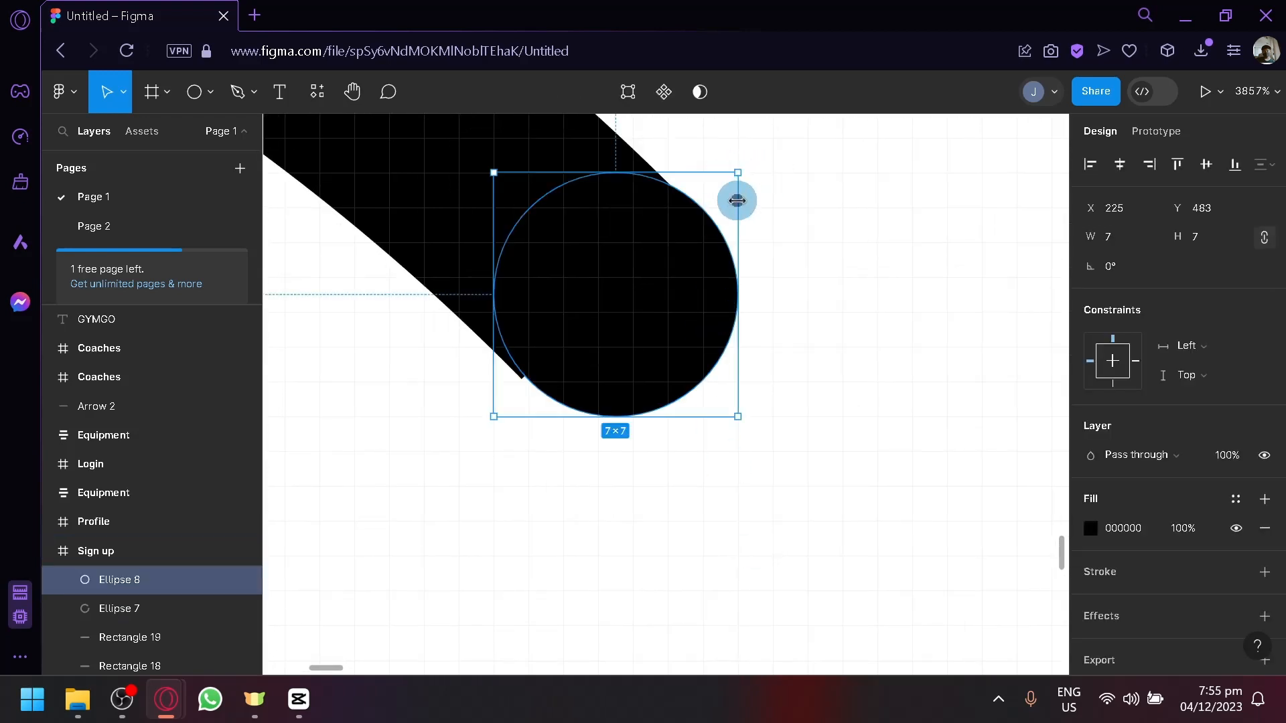
drag(726, 201, 721, 203)
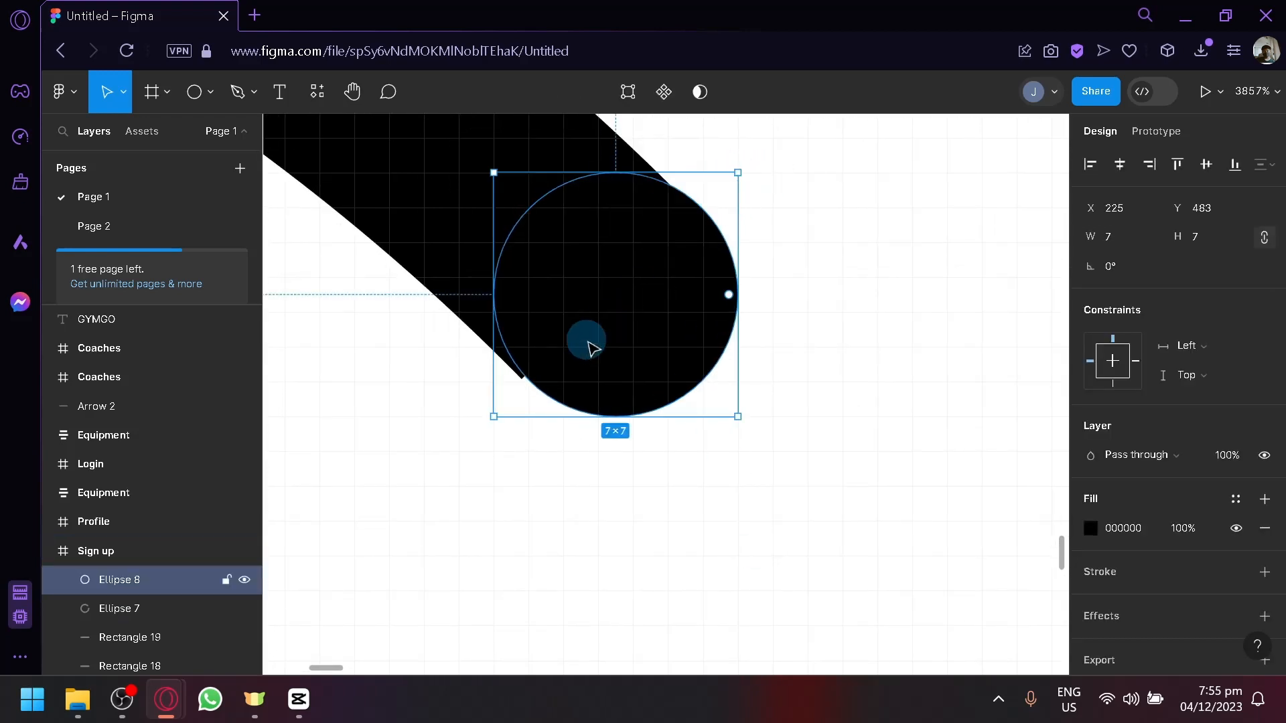
mouse_move(571, 337)
mouse_down()
mouse_move(565, 327)
mouse_move(582, 345)
mouse_up()
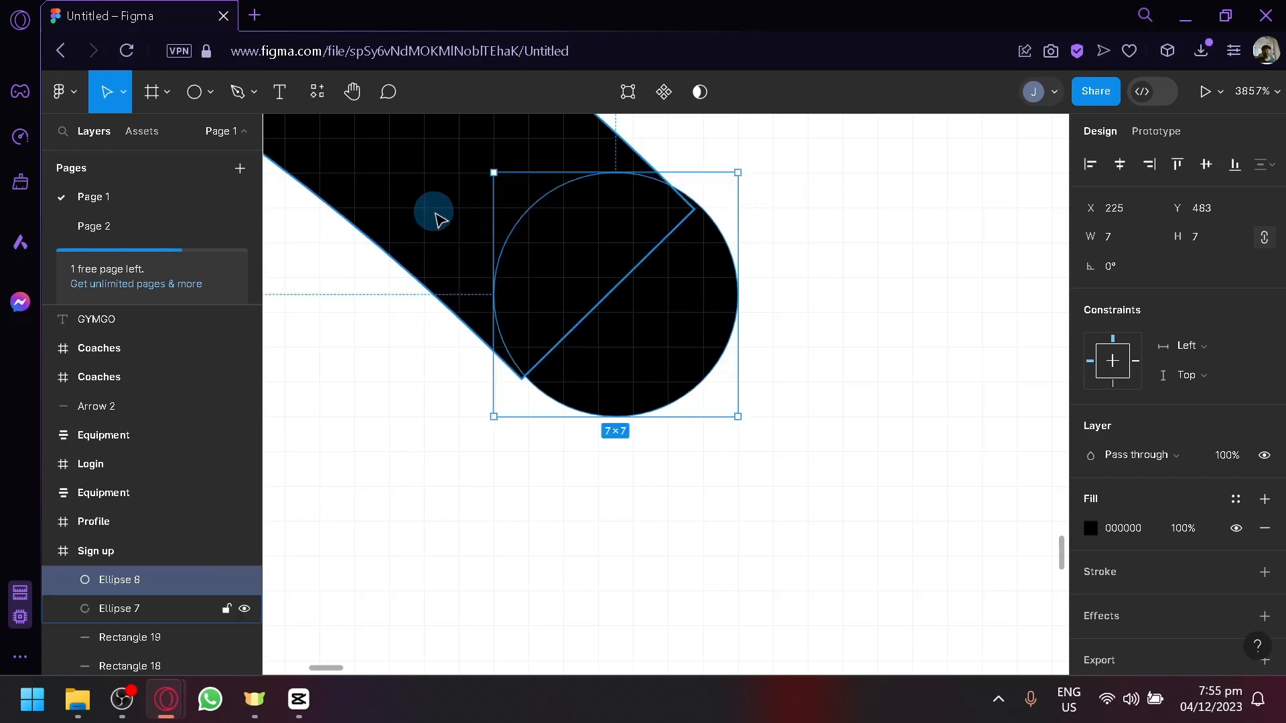
click(436, 214)
drag(617, 299, 639, 322)
drag(671, 374, 694, 399)
scroll(866, 511, down, 15)
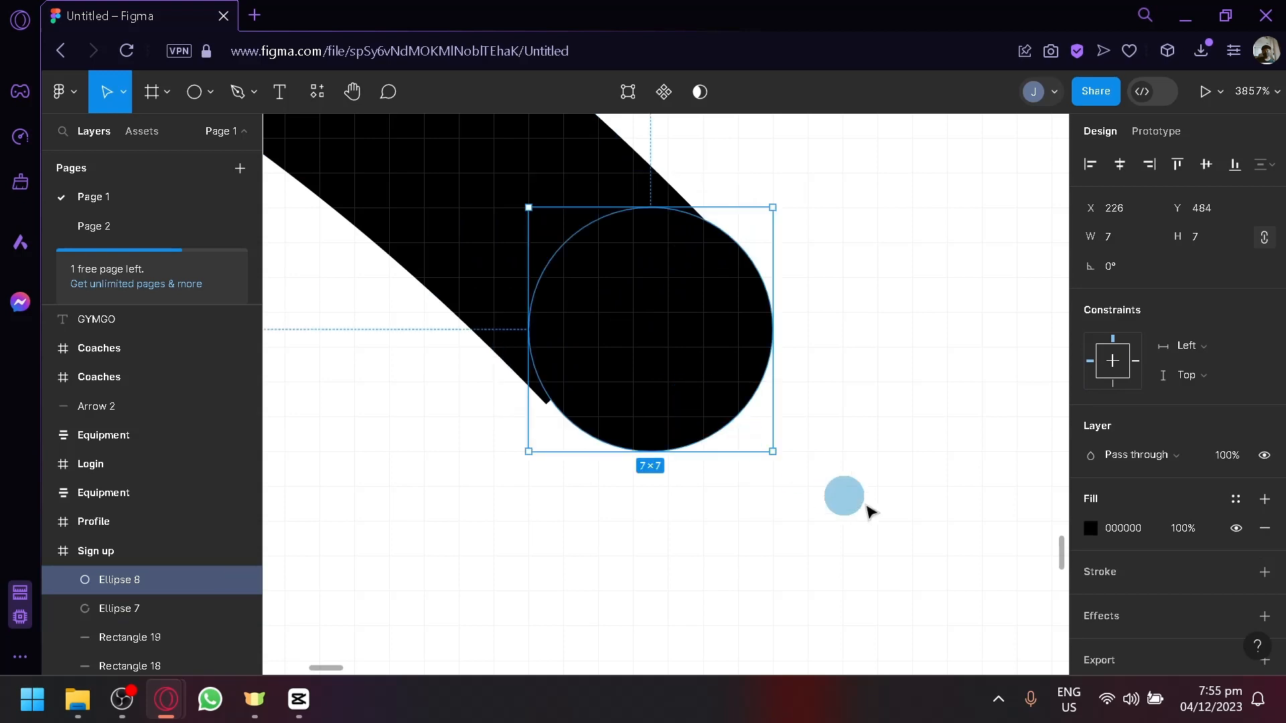
key(Escape)
drag(903, 482, 844, 350)
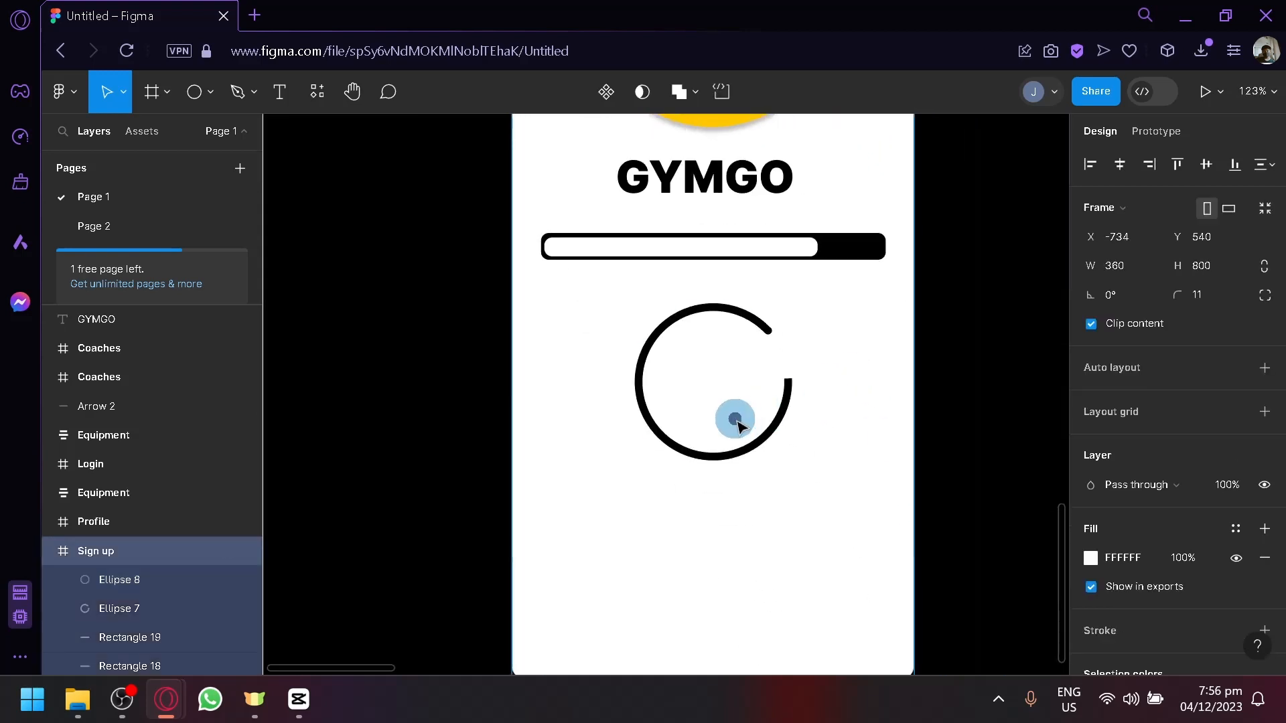
Step: Thicken the open ring by reducing its inner ratio to about 84.41%
click(752, 424)
click(761, 431)
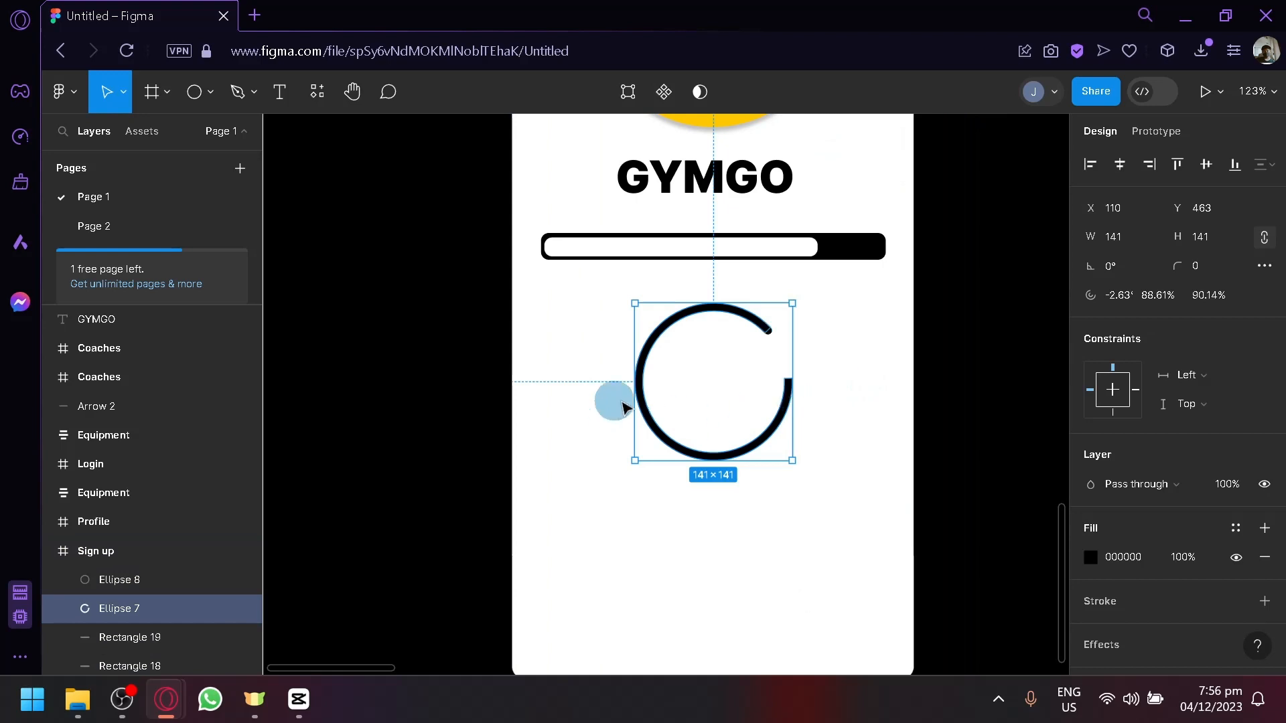
drag(651, 411, 658, 415)
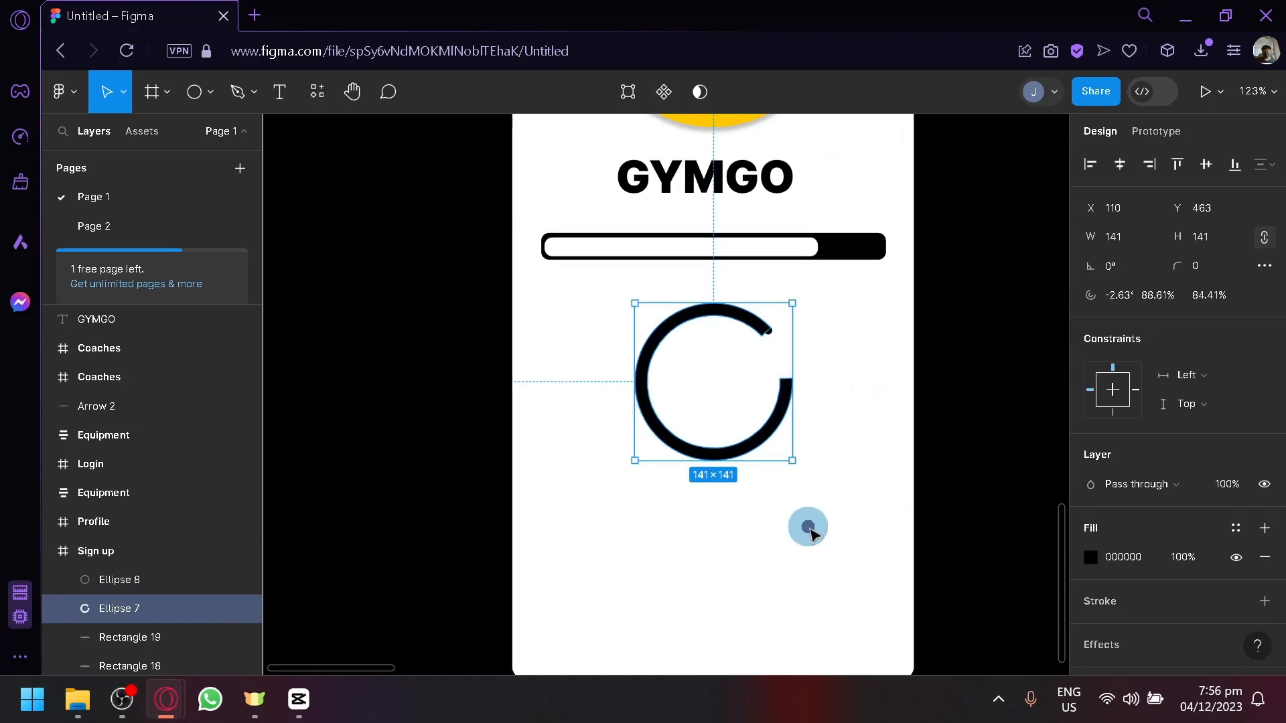
mouse_move(827, 517)
mouse_down()
mouse_move(702, 408)
mouse_move(739, 491)
mouse_move(812, 534)
mouse_up()
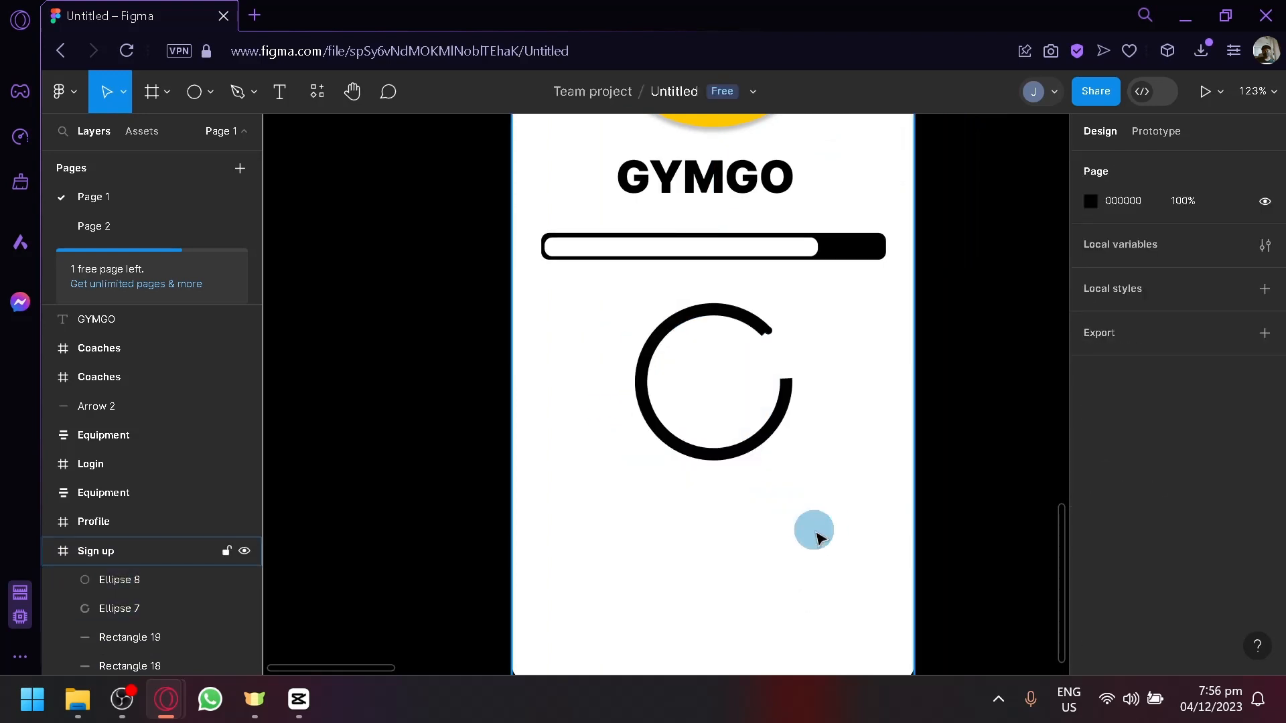
Step: Delete the open ring and its small cap circle from below the loading bar
scroll(814, 532, up, 3)
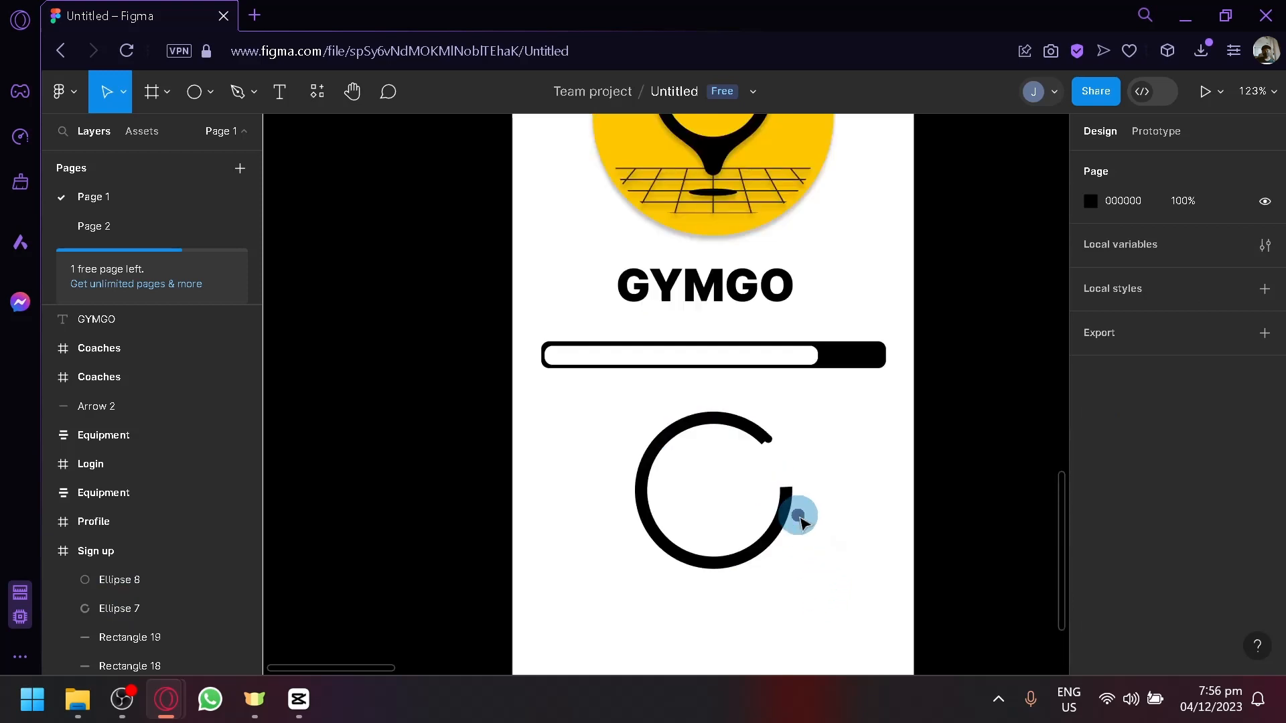
drag(795, 517, 560, 422)
key(Delete)
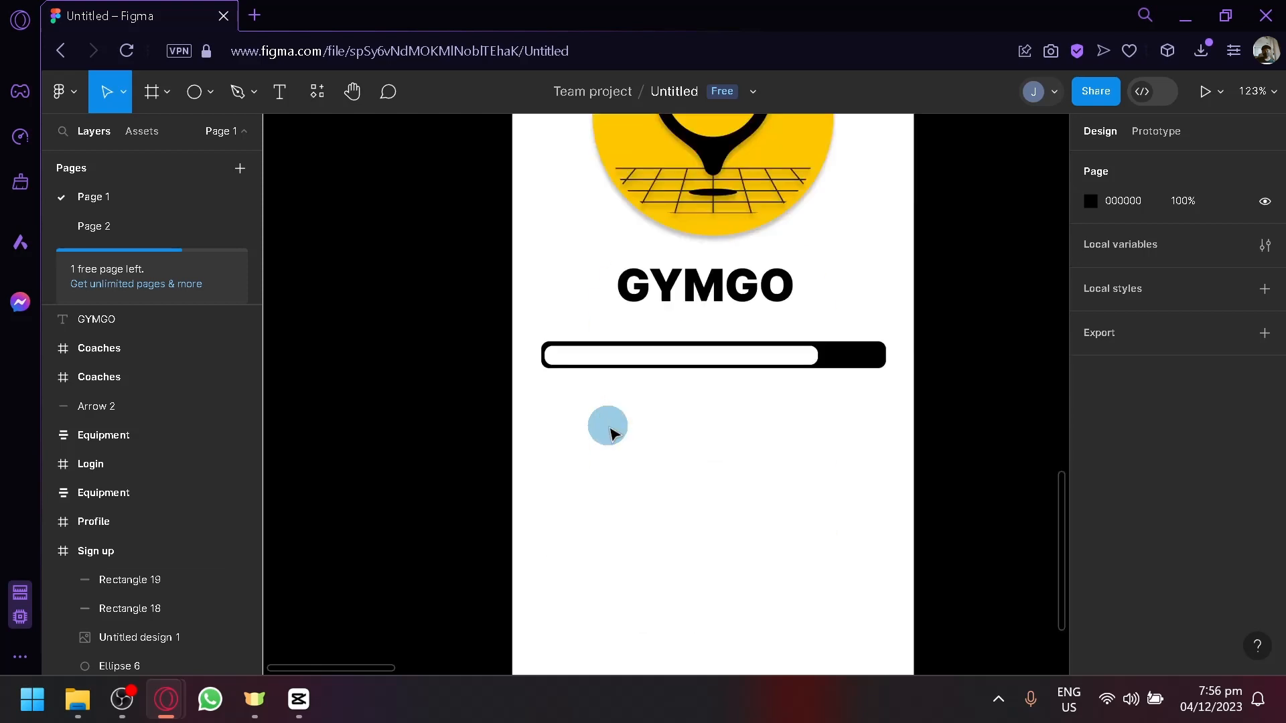
Step: Move both loading bar rectangles together to the lower part of the frame, well below the GYMGO text
scroll(610, 428, down, 4)
scroll(610, 428, up, 3)
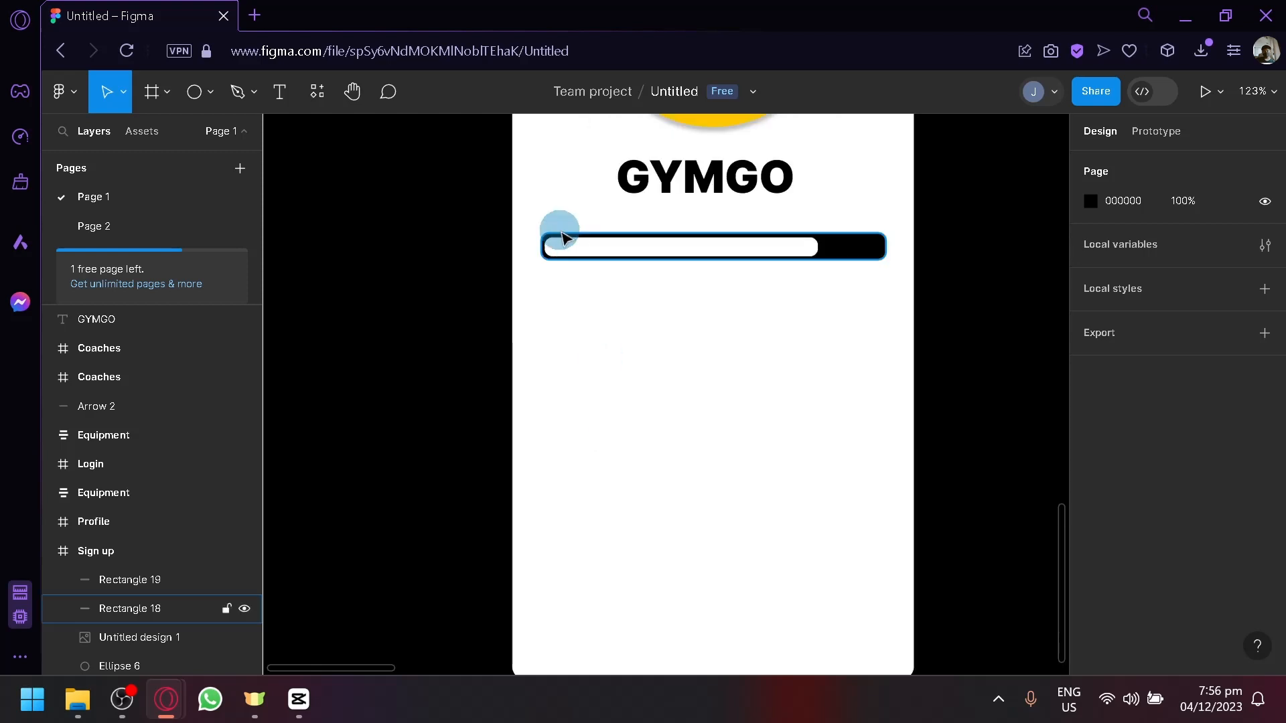
drag(552, 223, 780, 303)
drag(732, 244, 744, 517)
click(811, 670)
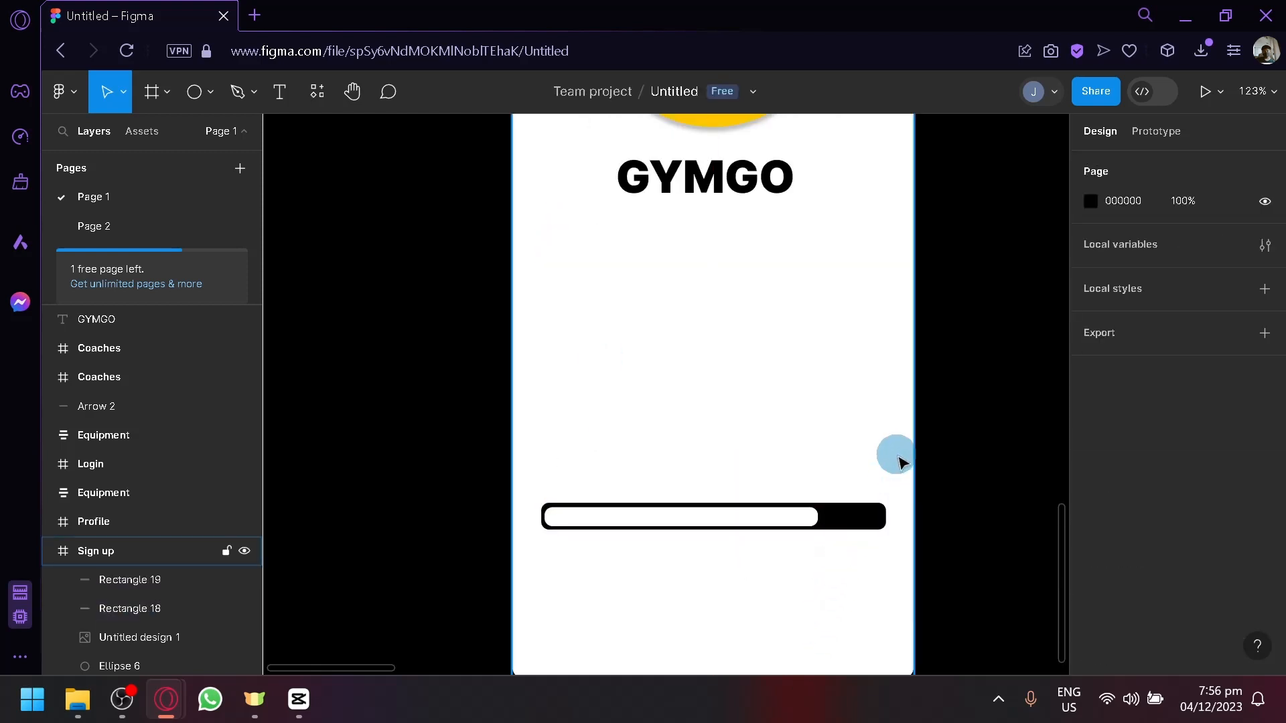
Step: Move the logo circle, its pin image and the GYMGO text down together to around the middle of the loading frame
ctrl+scroll(895, 455, down, 5)
drag(894, 462, 646, 527)
ctrl+scroll(637, 531, up, 2)
drag(631, 453, 518, 253)
drag(589, 373, 590, 440)
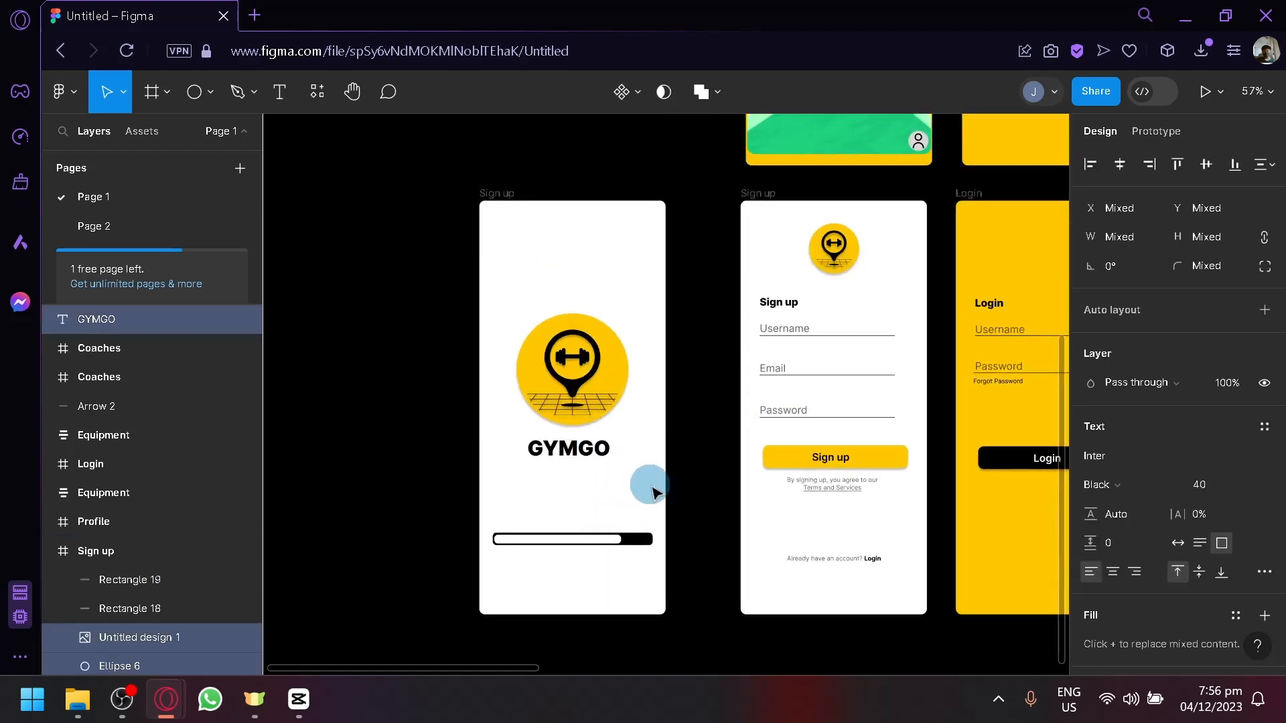
click(651, 489)
Step: Move both loading bar rectangles up together so they sit closer beneath the GYMGO text
drag(555, 532, 595, 501)
click(625, 610)
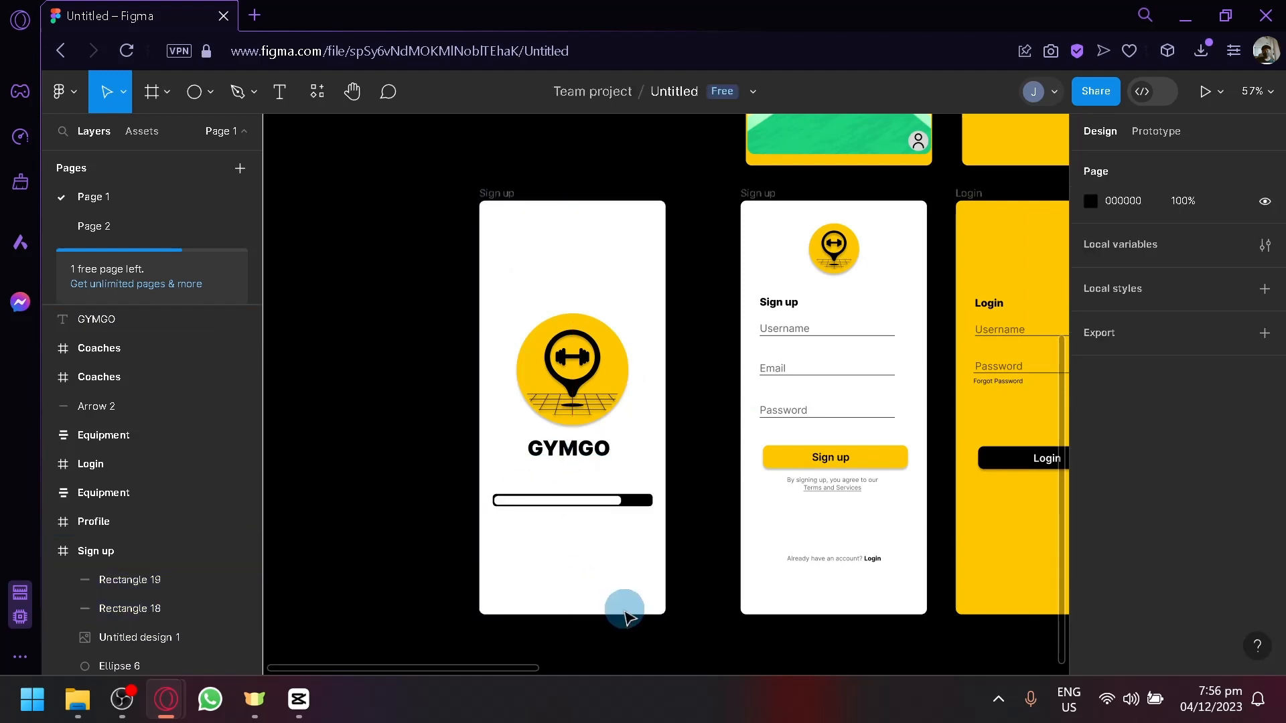
Step: Examine the loading screen alongside the Sign up, Login, Profile and Equipment frames in the overall layout
scroll(625, 611, down, 3)
drag(701, 614, 653, 572)
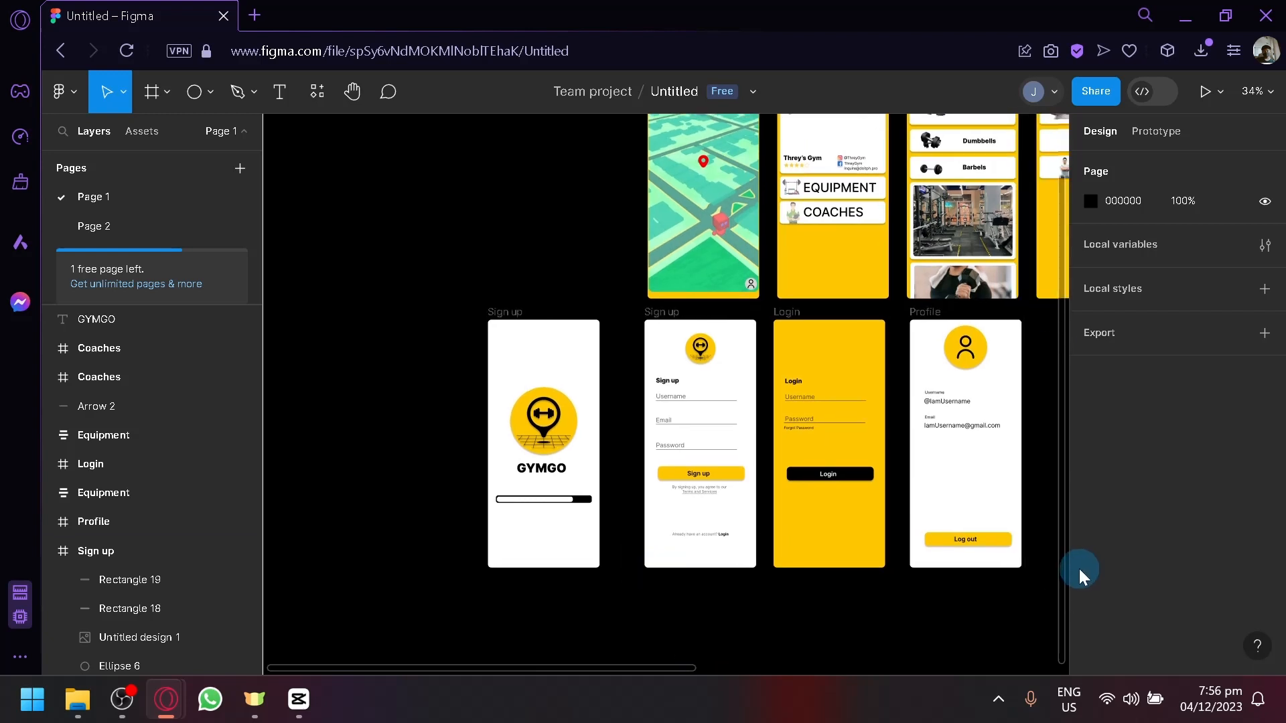
drag(1019, 594, 806, 614)
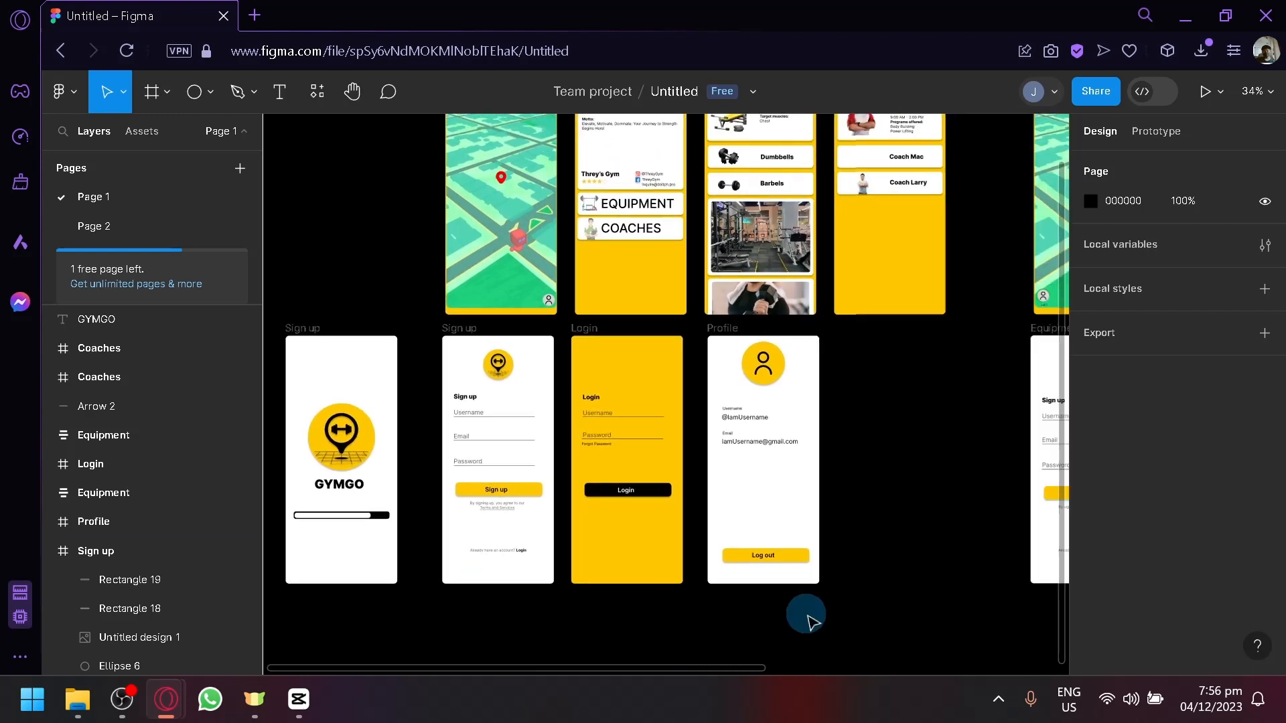
drag(896, 492, 625, 426)
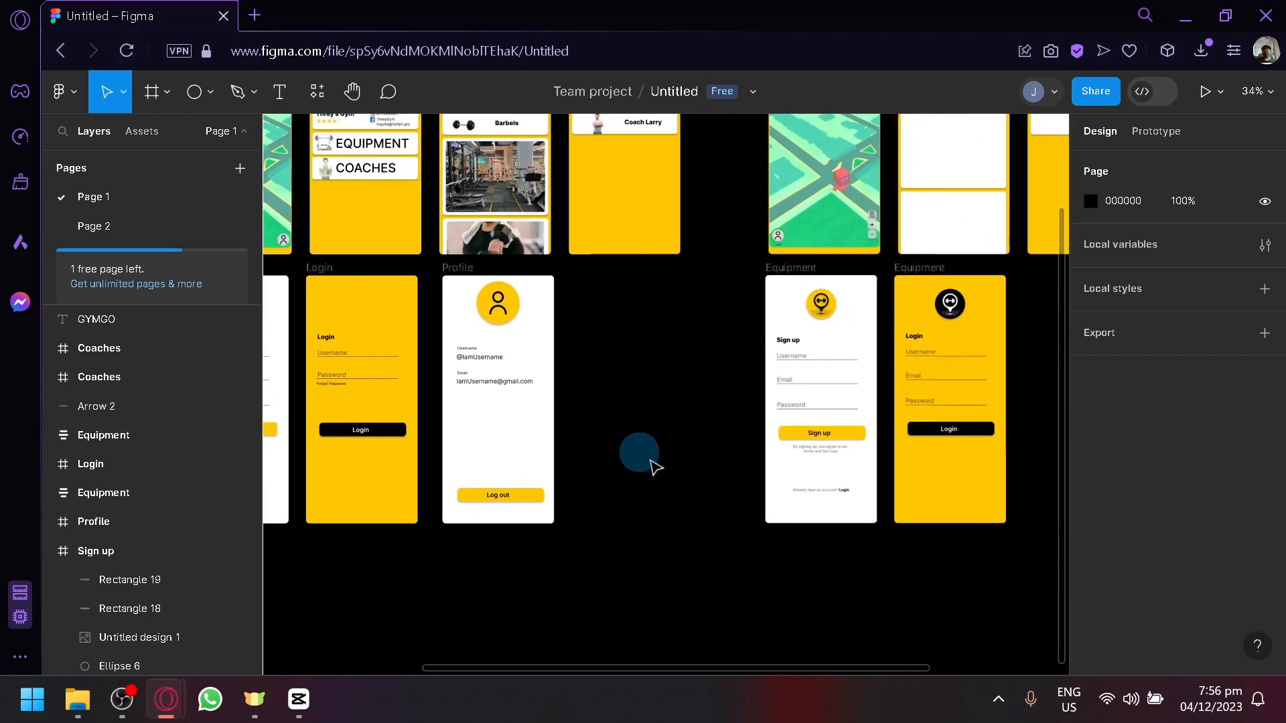
scroll(610, 471, up, 2)
drag(529, 481, 993, 494)
drag(794, 502, 562, 388)
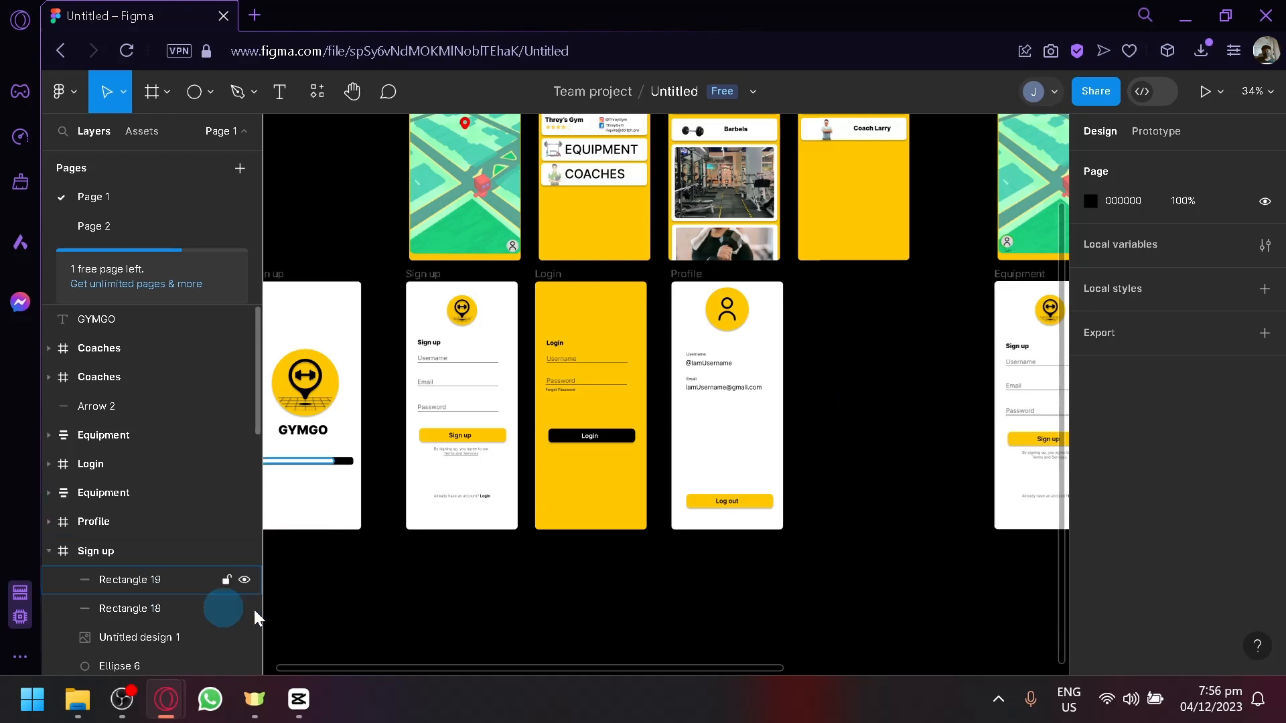
drag(335, 585, 699, 532)
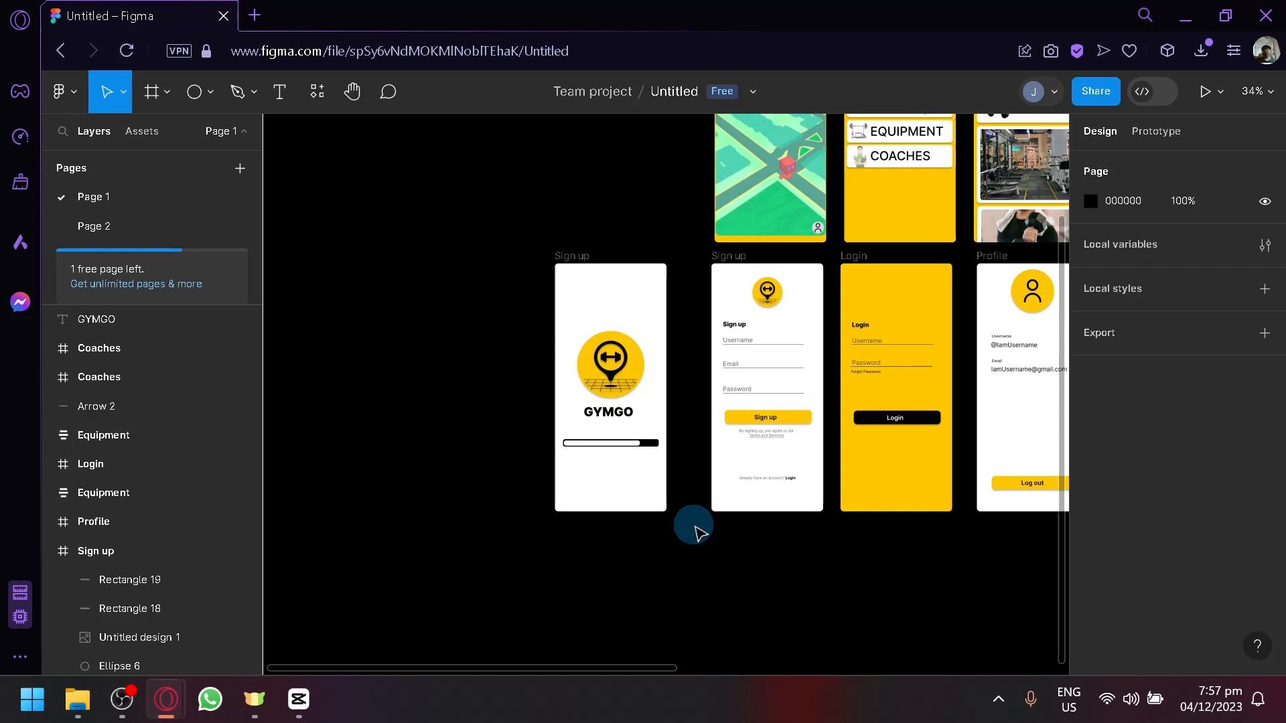
Step: Shrink both loading bar rectangles together to about the logo's width and centre them under the GYMGO text
scroll(693, 529, up, 10)
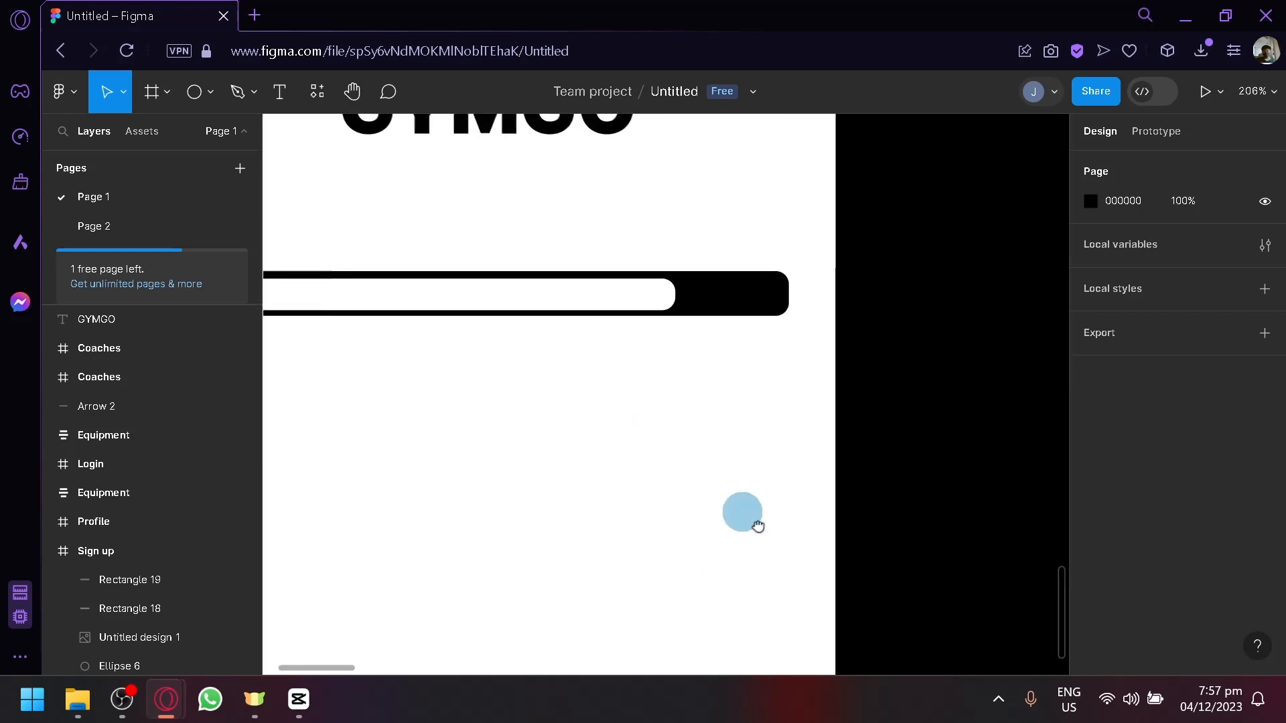
drag(537, 330, 754, 529)
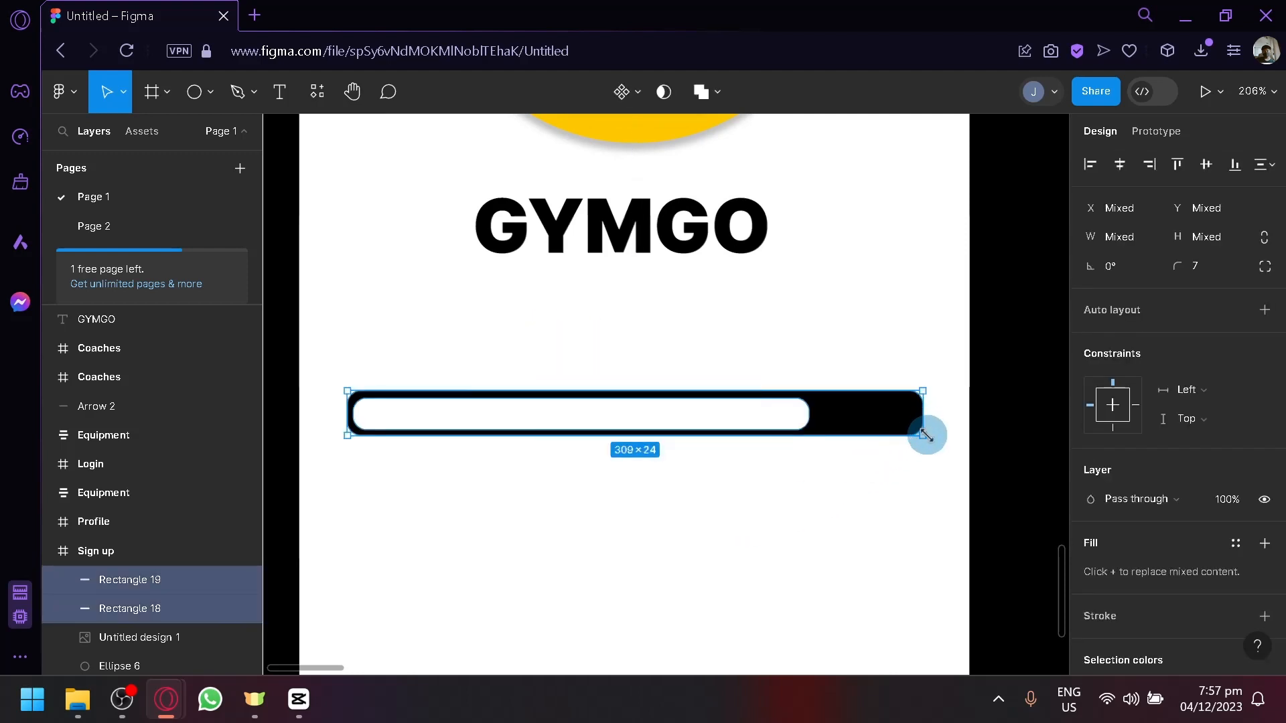
drag(925, 435, 771, 425)
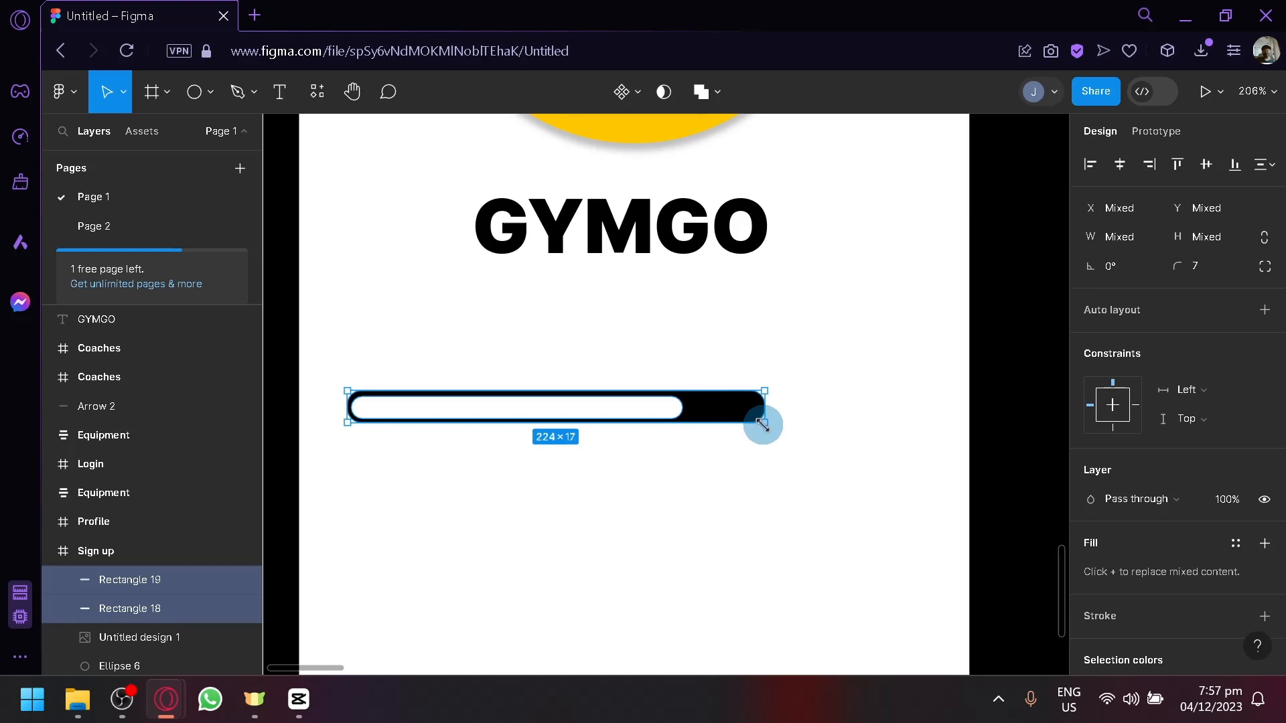
drag(762, 424, 787, 392)
click(815, 520)
Step: Review the loading screen beside the other app frames and return to the overview of recently viewed files
scroll(797, 535, down, 5)
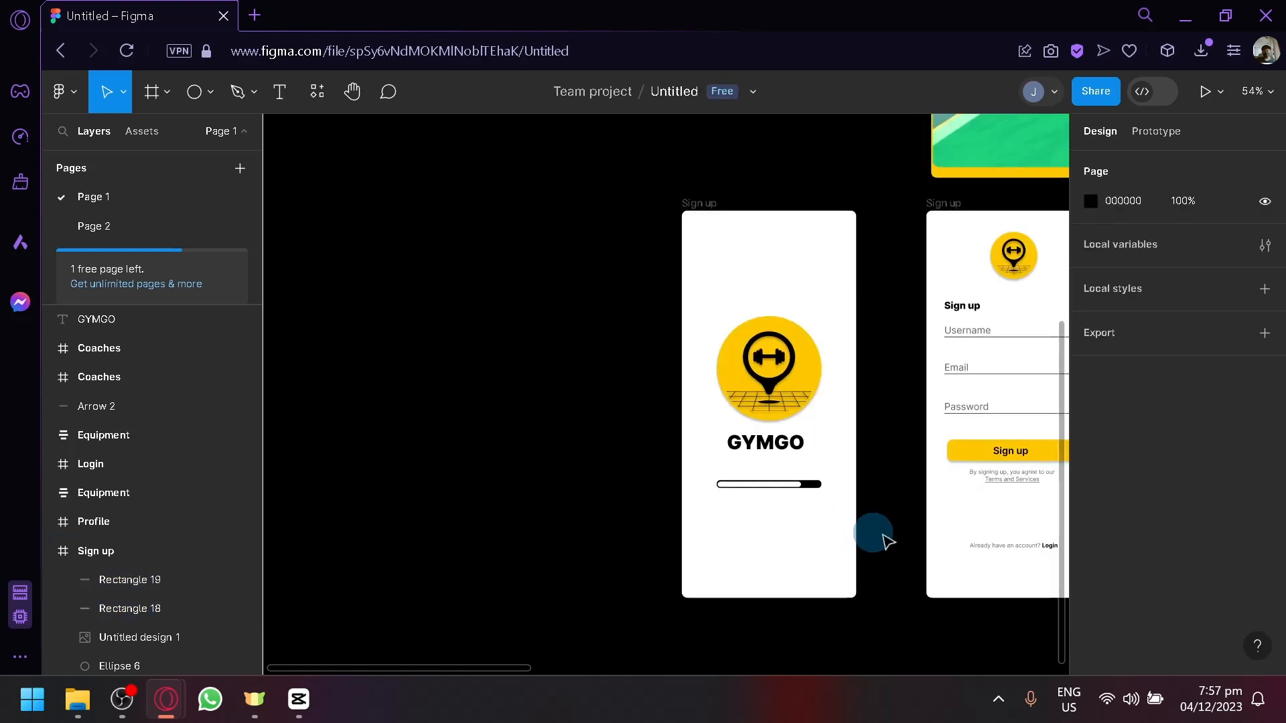
scroll(885, 532, down, 4)
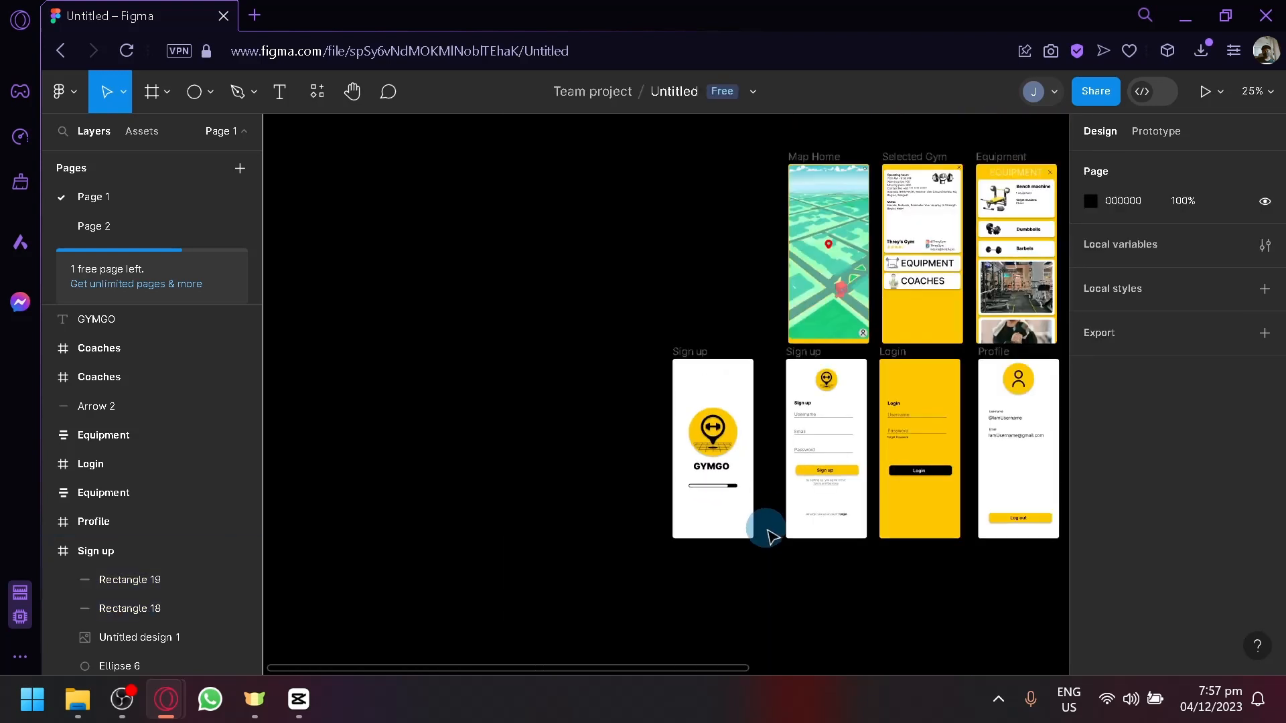
scroll(546, 479, up, 4)
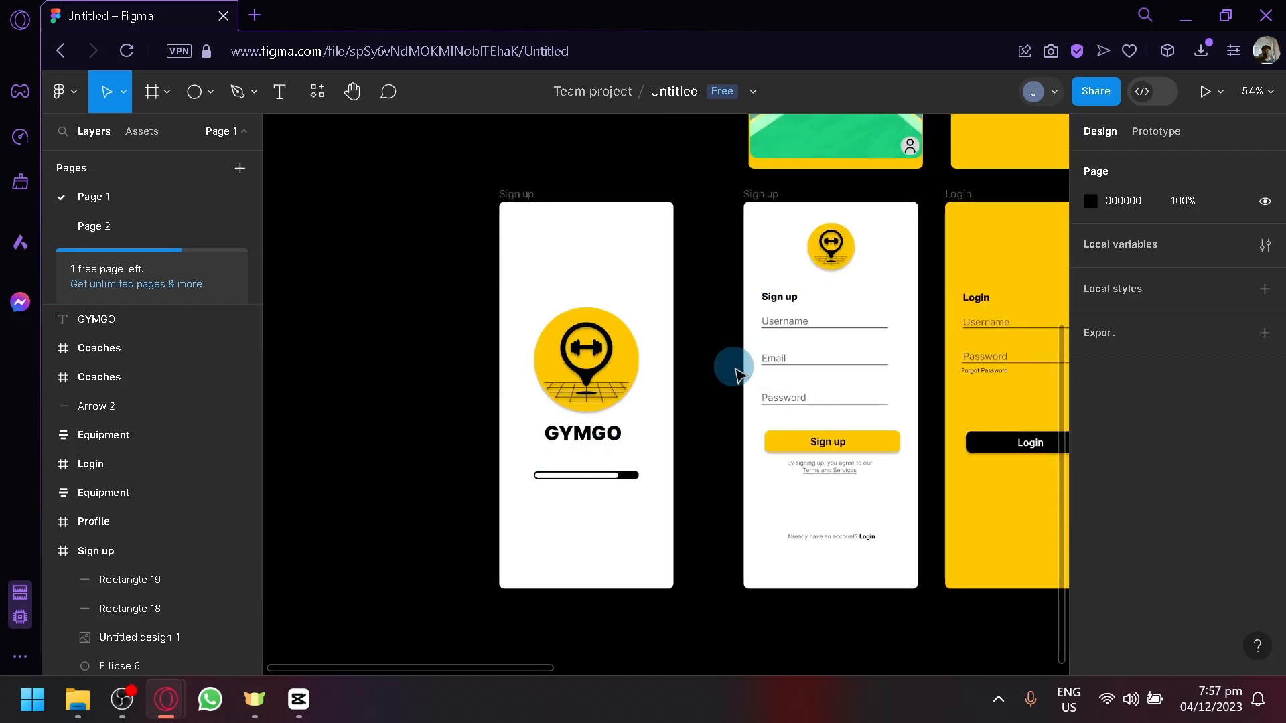
drag(737, 371, 520, 430)
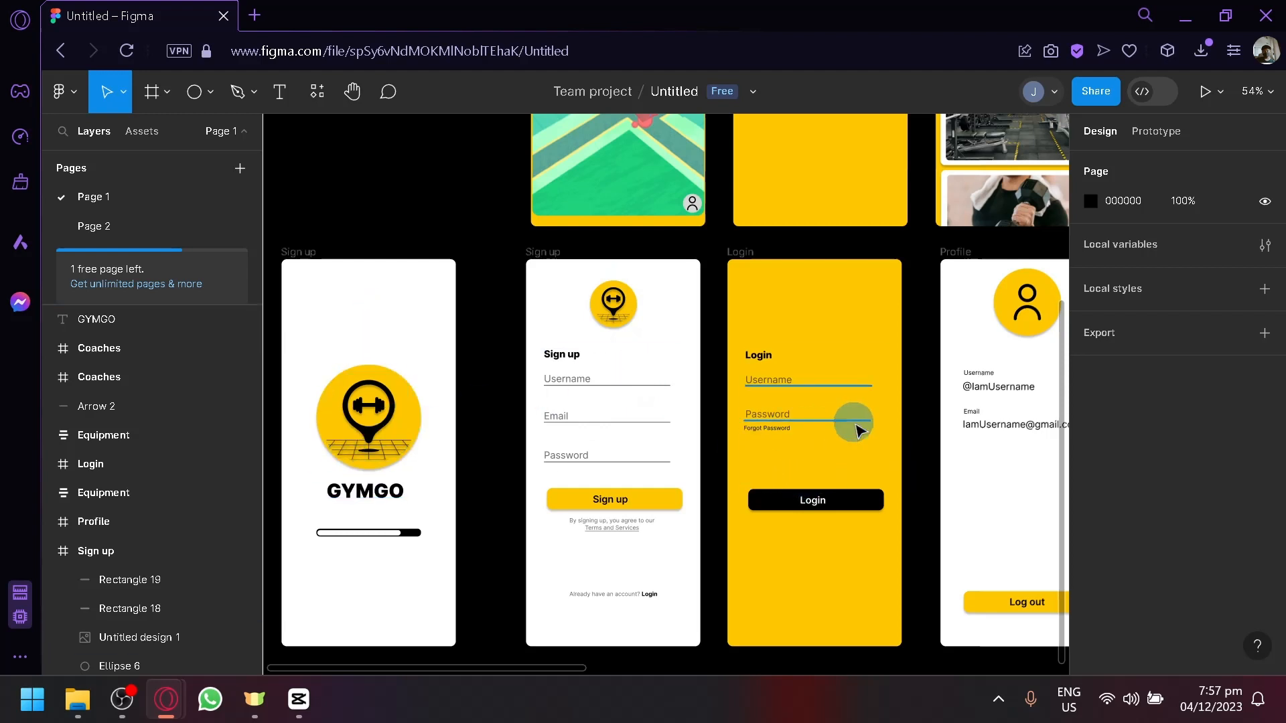
drag(622, 462, 424, 500)
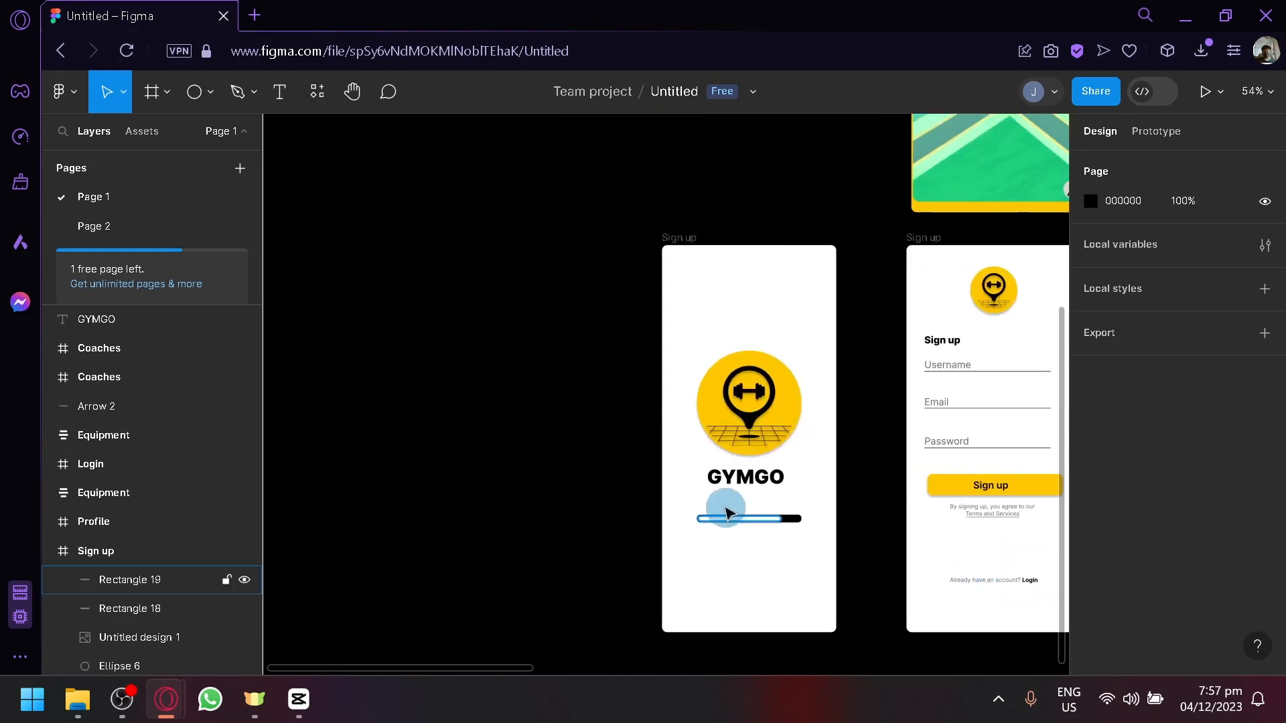
click(60, 91)
click(87, 134)
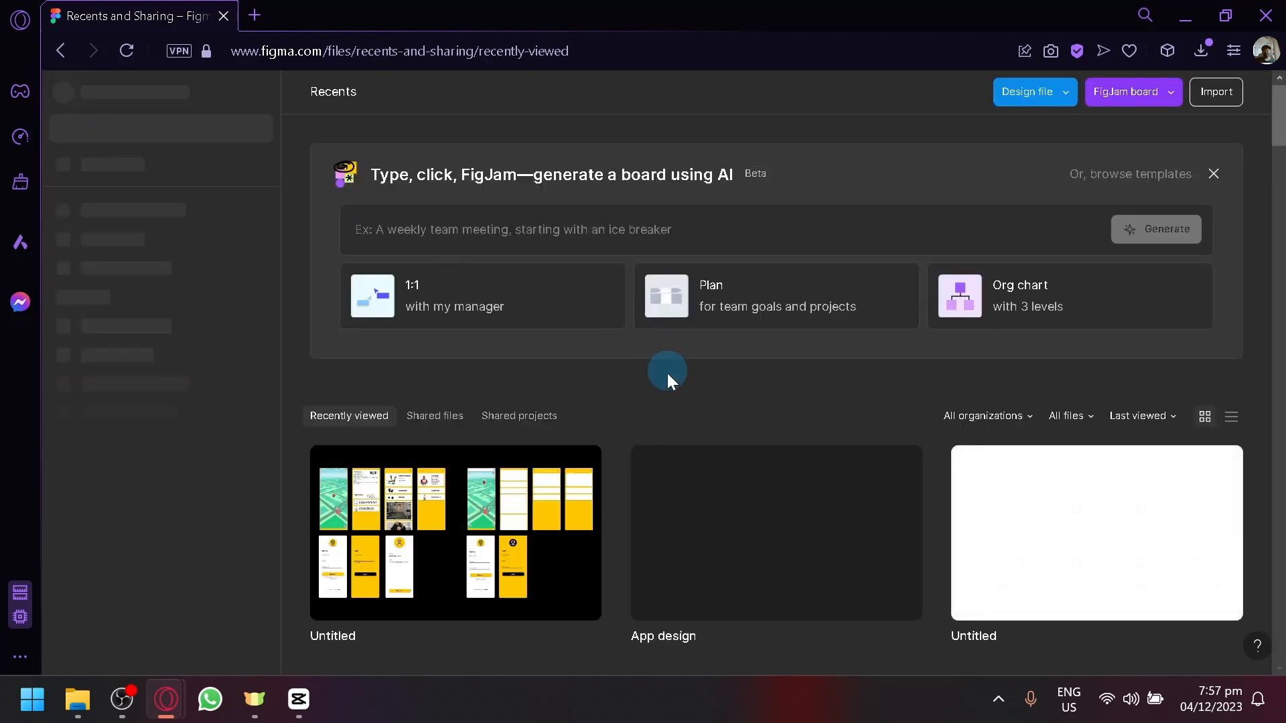